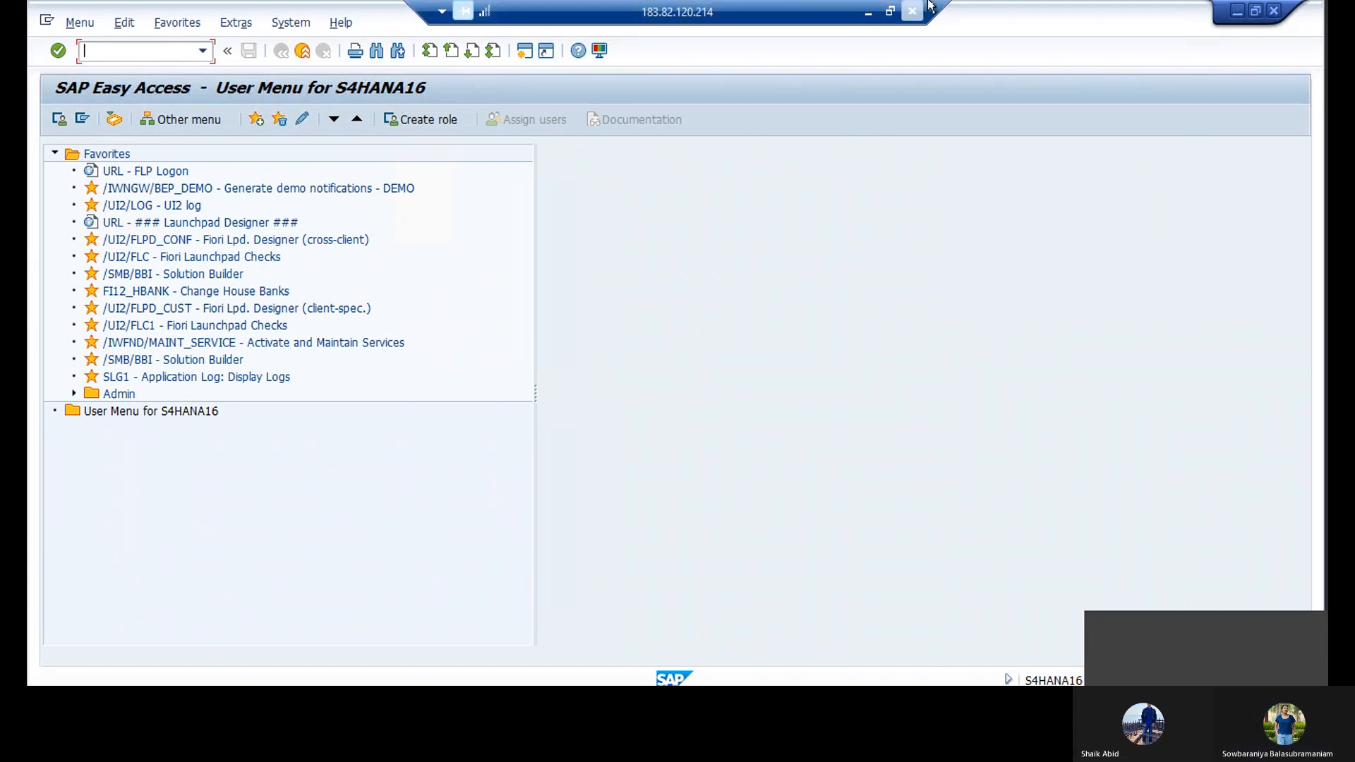
Step: Position the G/L account groups overview at chart of accounts SOF1
left_click(867, 12)
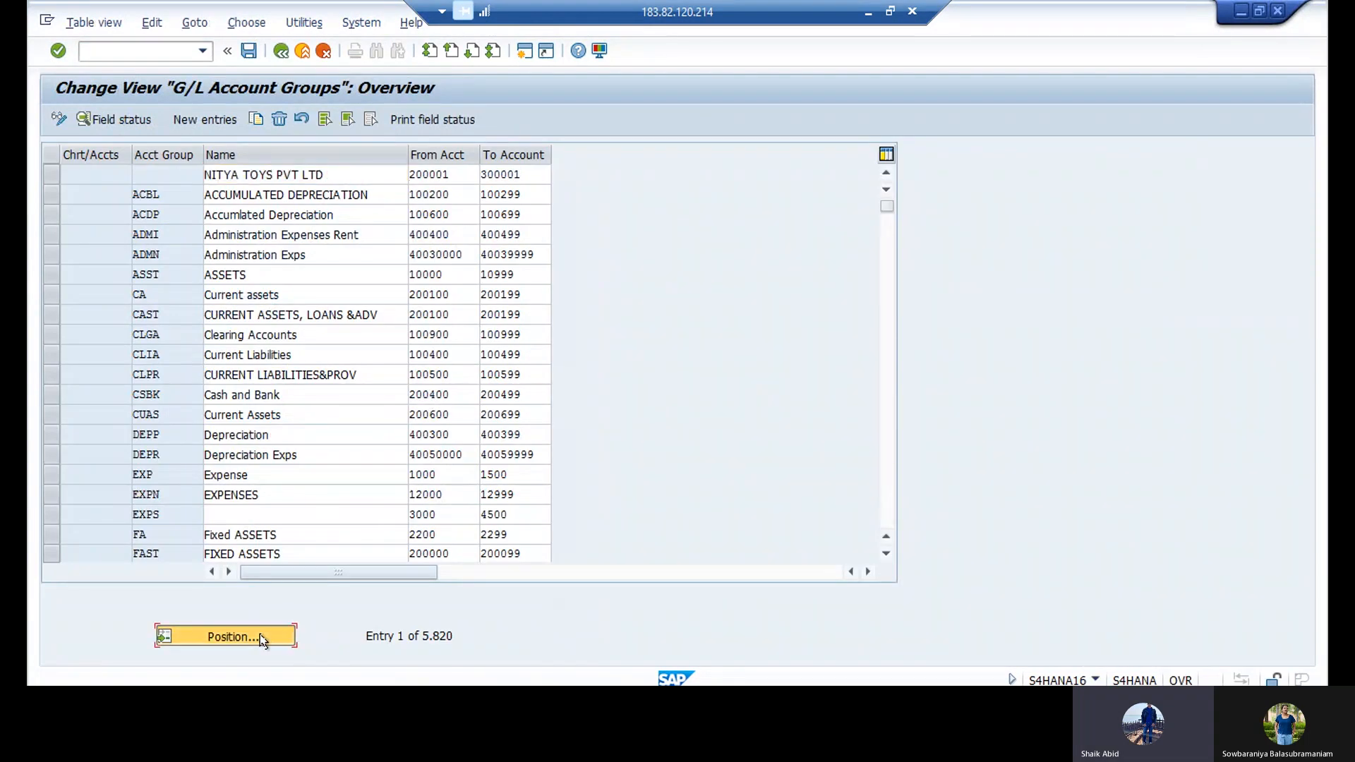
left_click(263, 638)
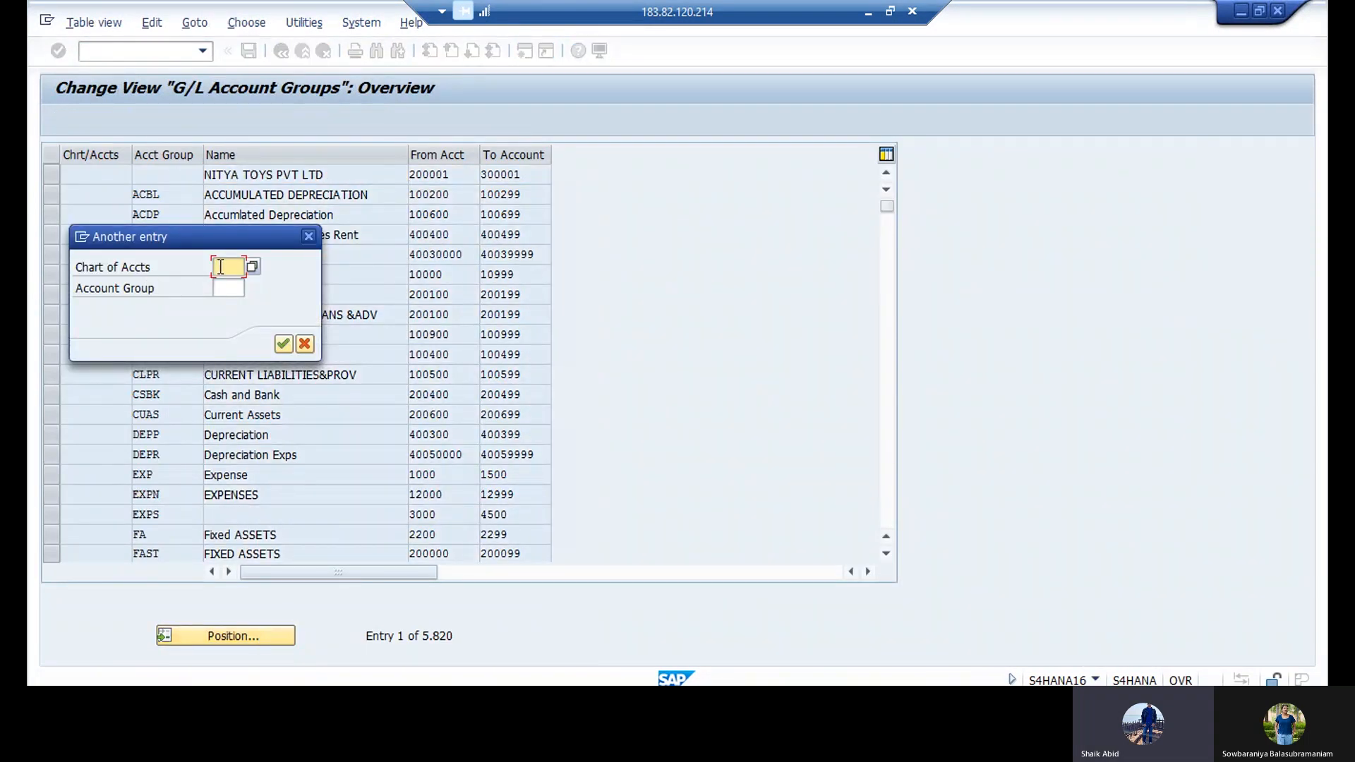
type("s")
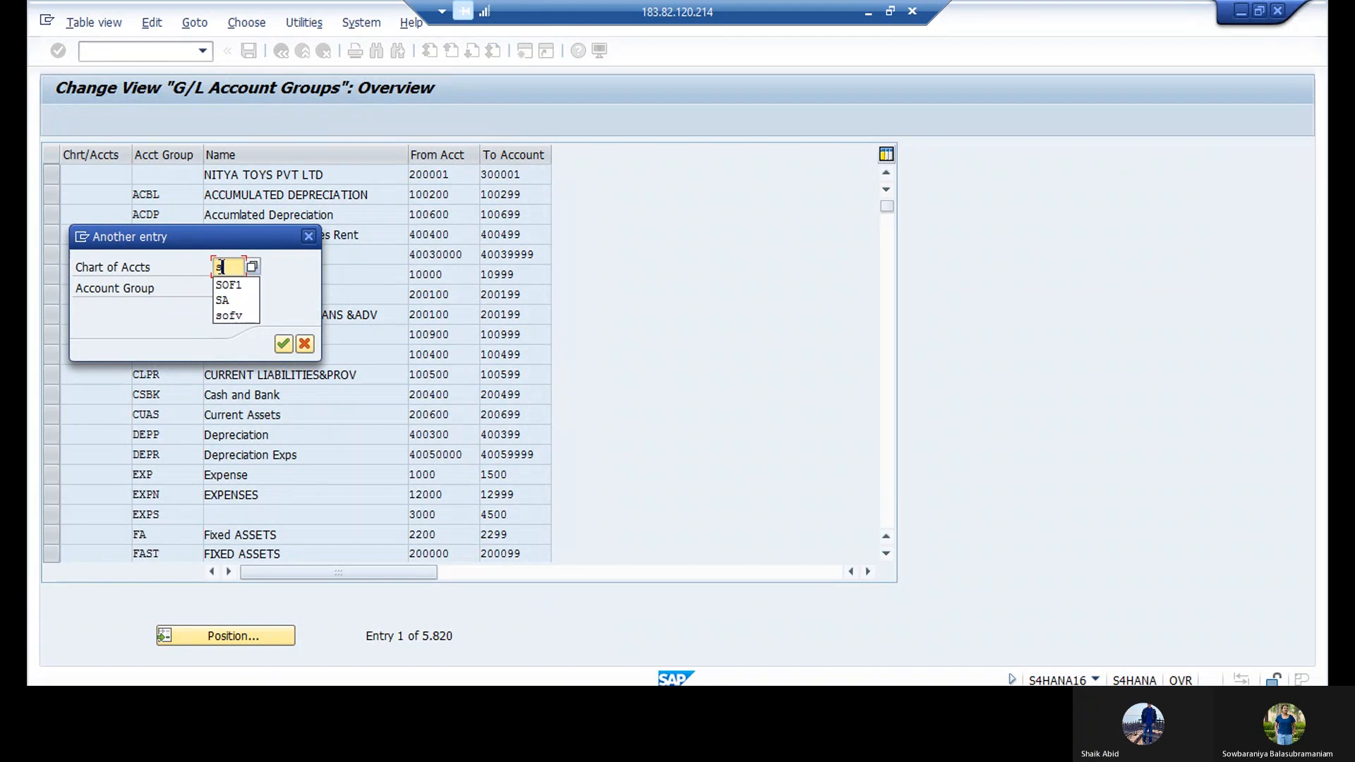
type("o")
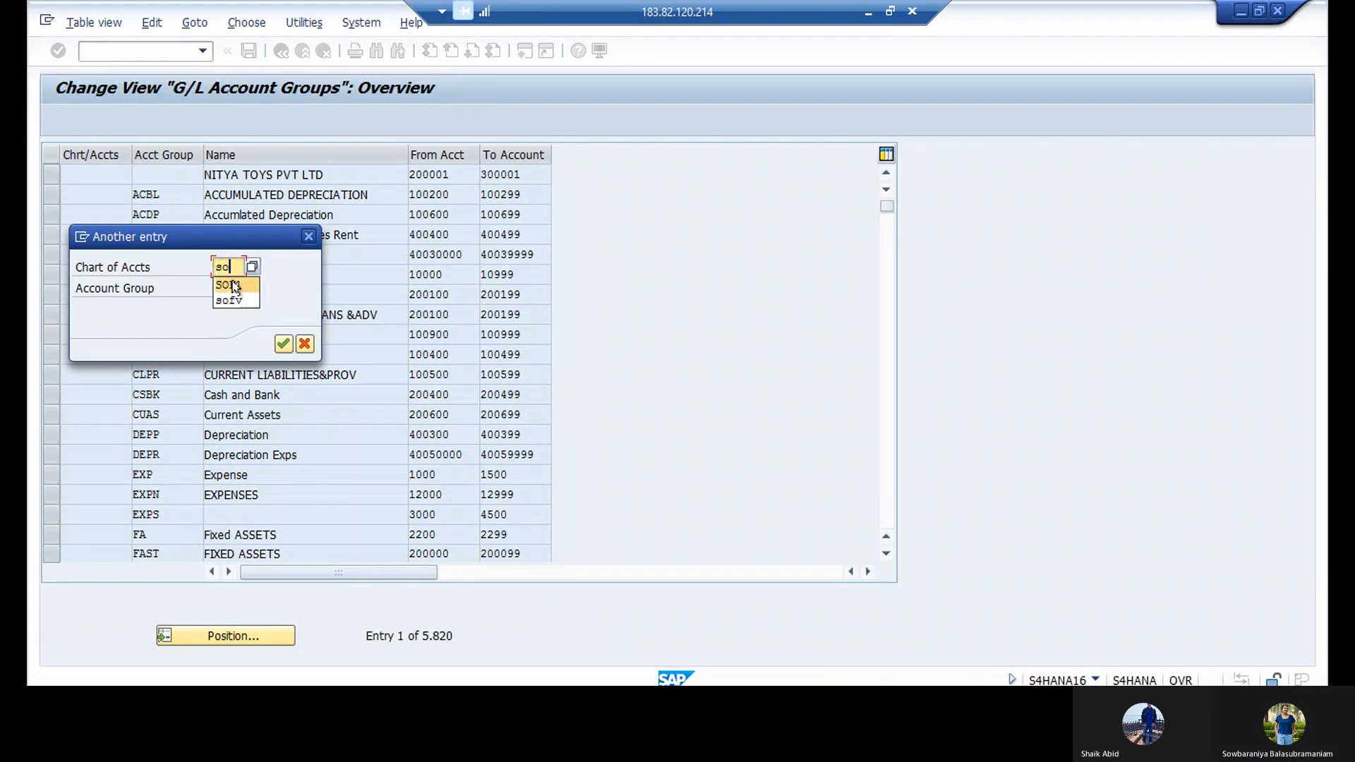
left_click(235, 285)
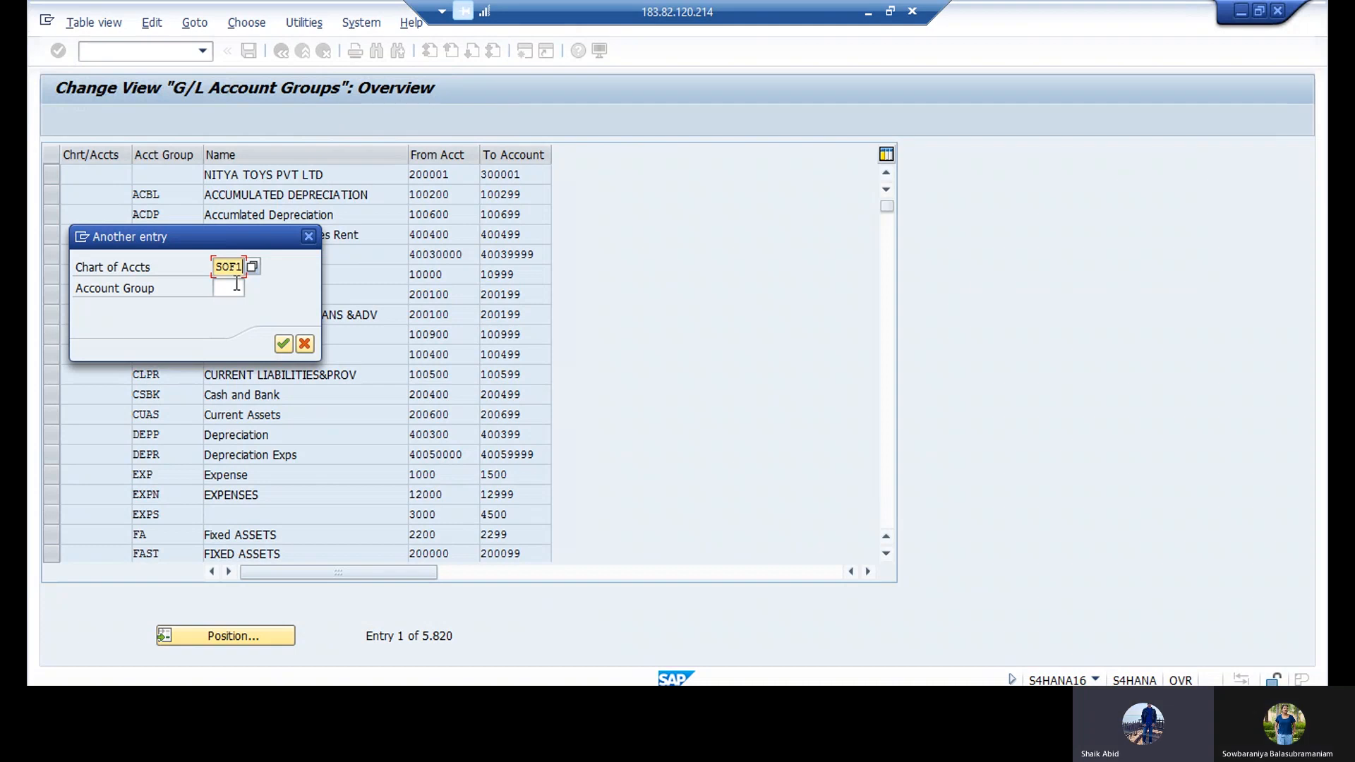
left_click(283, 344)
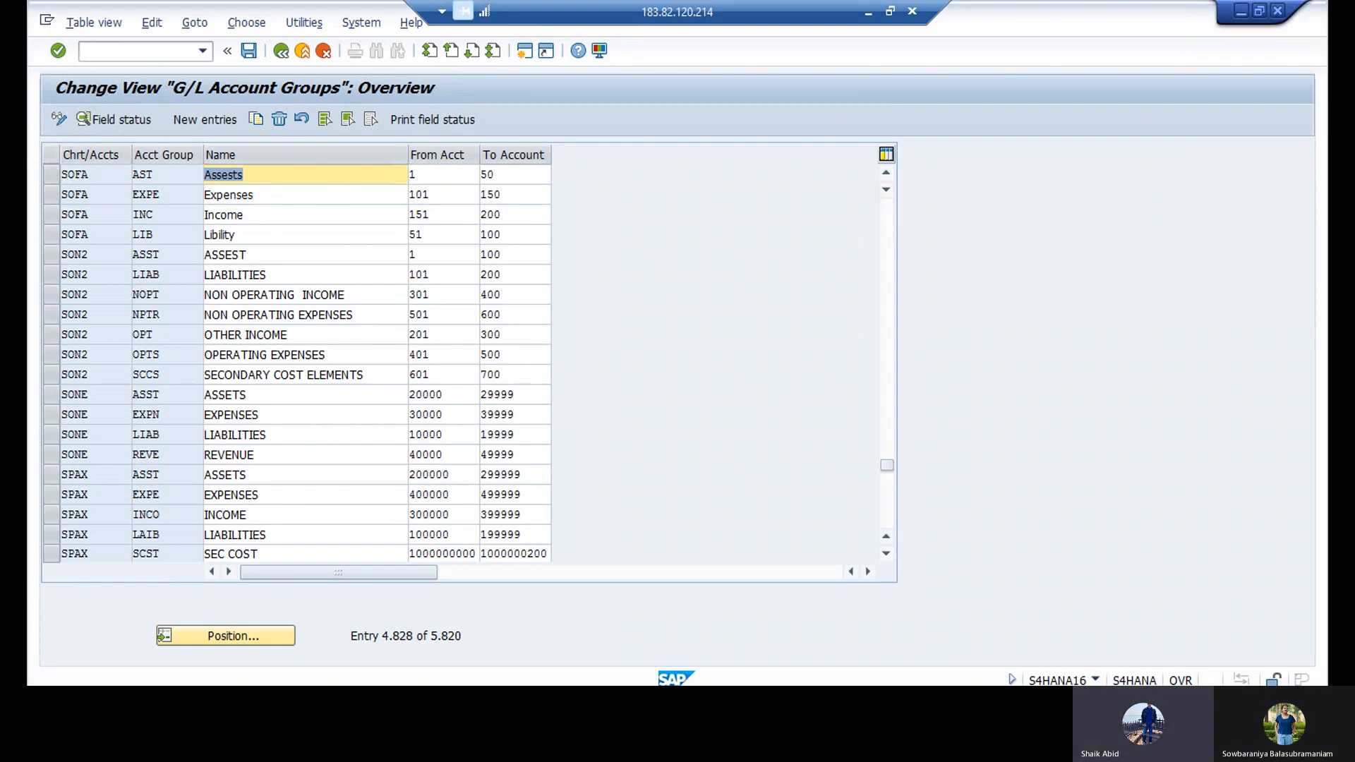
Step: Switch to the open Edit G/L Account Centrally session
left_click(344, 698)
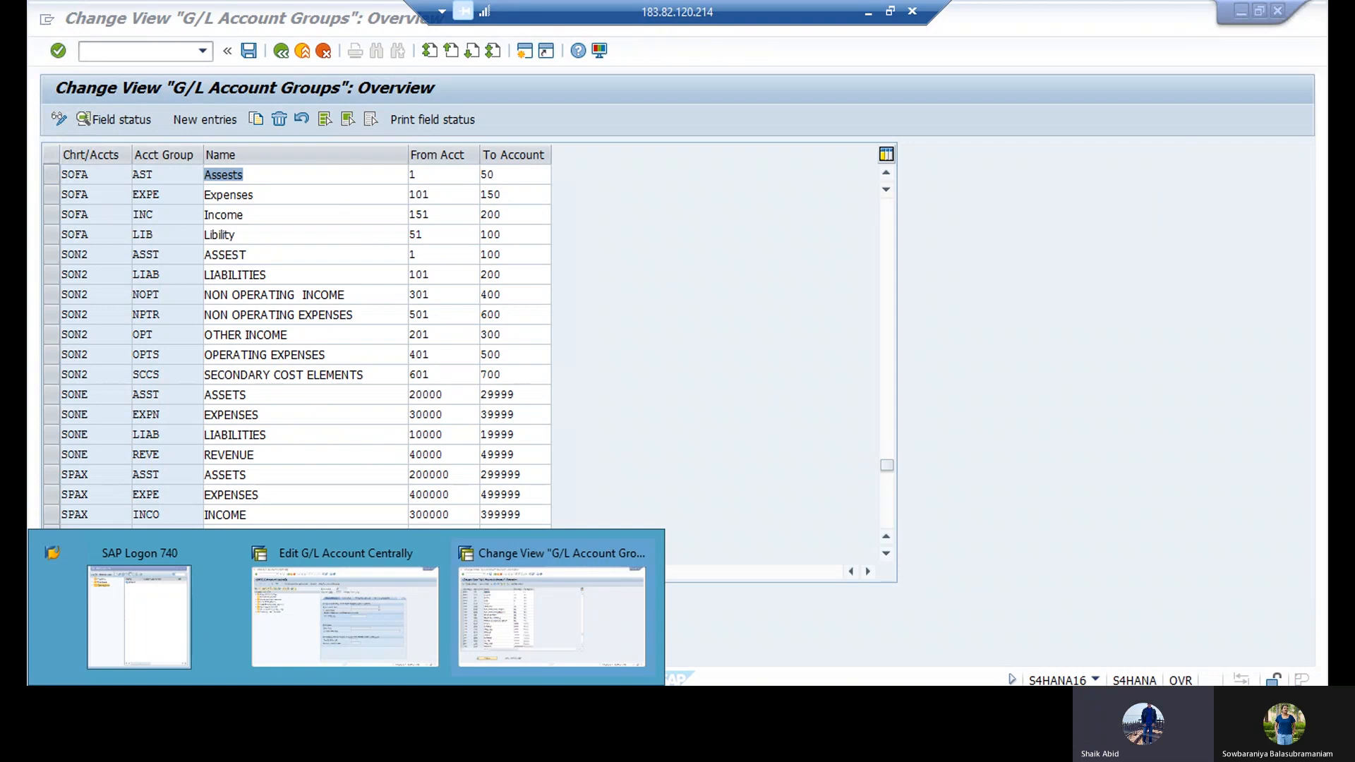
left_click(331, 628)
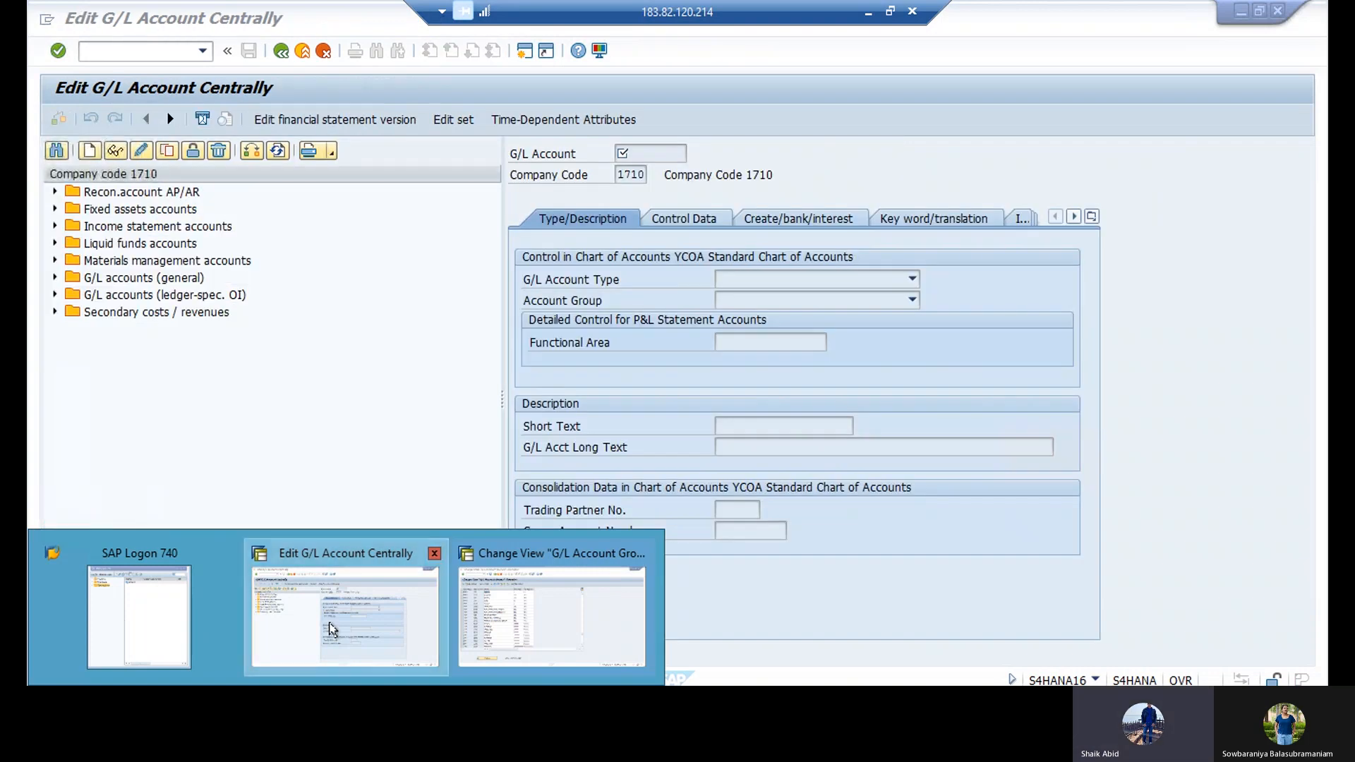
left_click(332, 628)
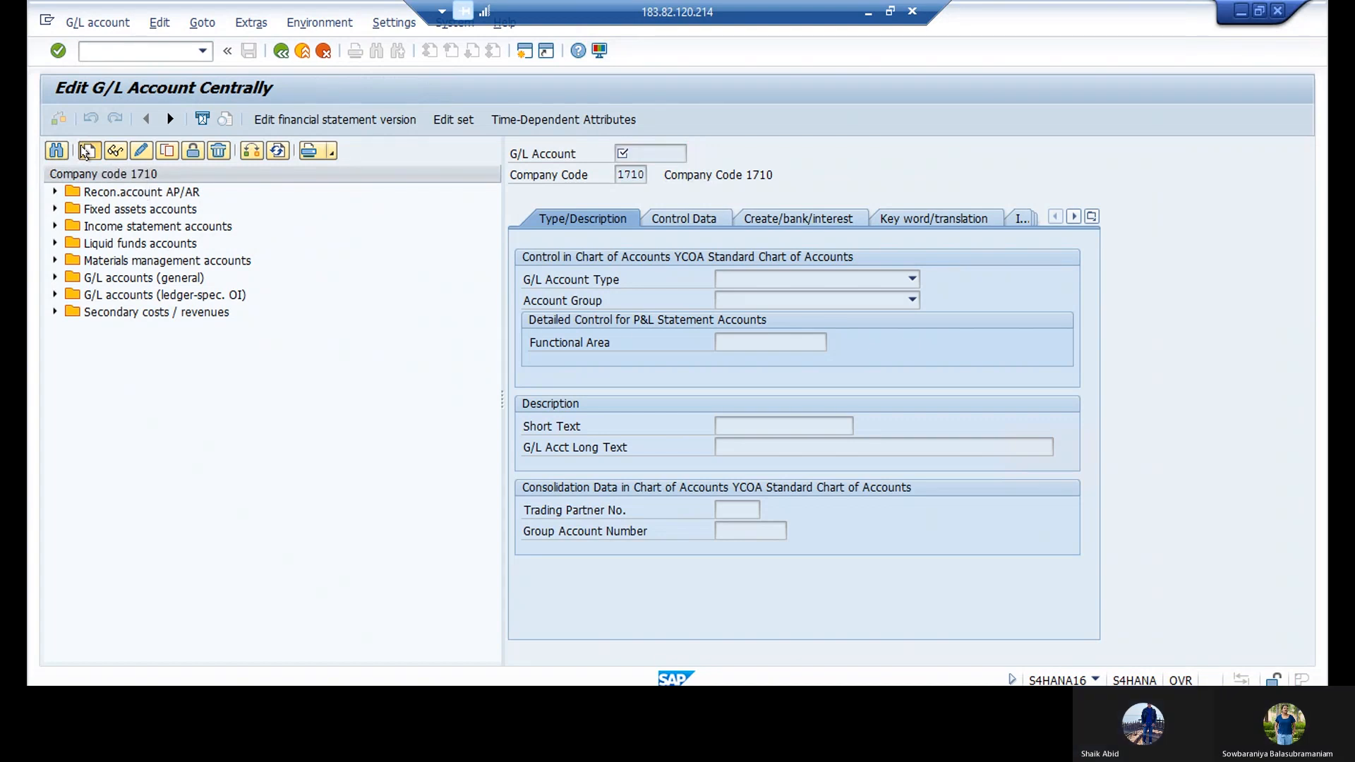
Step: Start creating G/L account 1 in company code SOF1
left_click(86, 151)
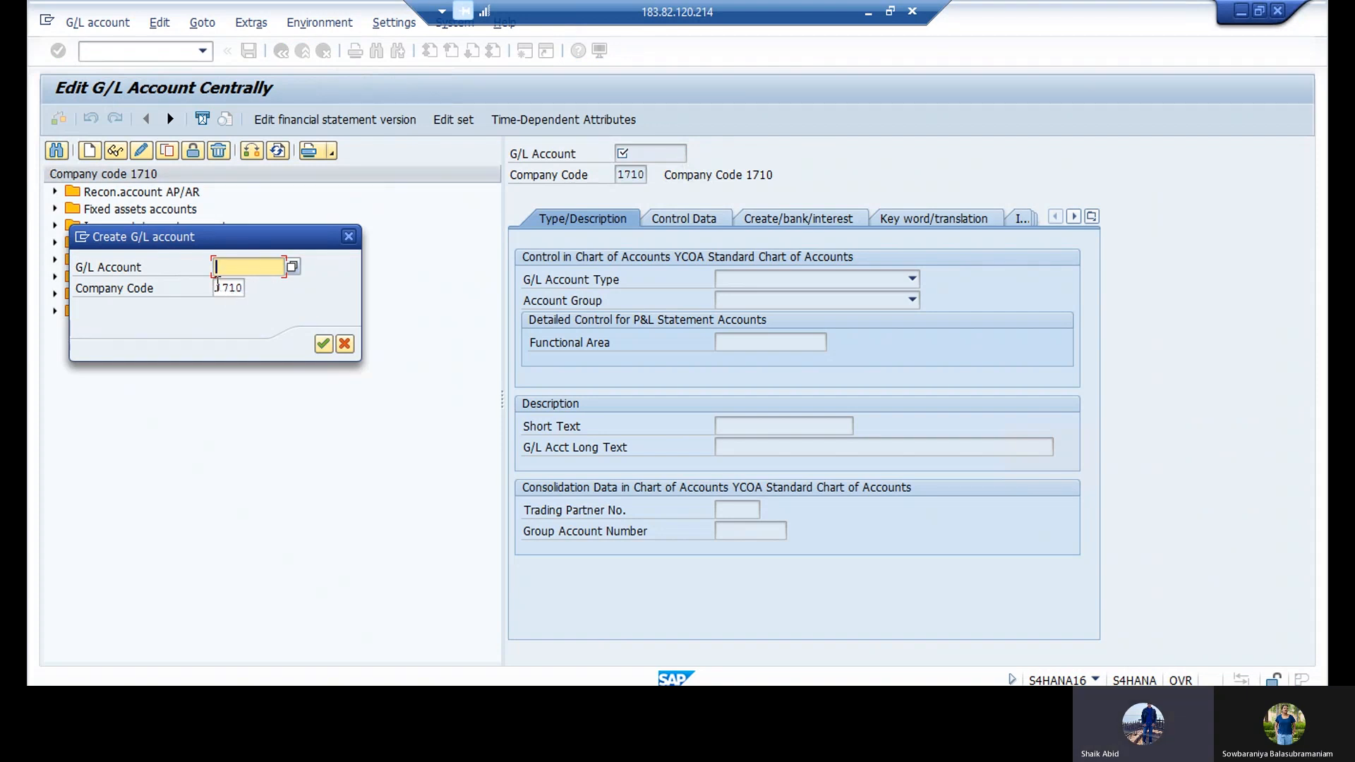
left_click(221, 288)
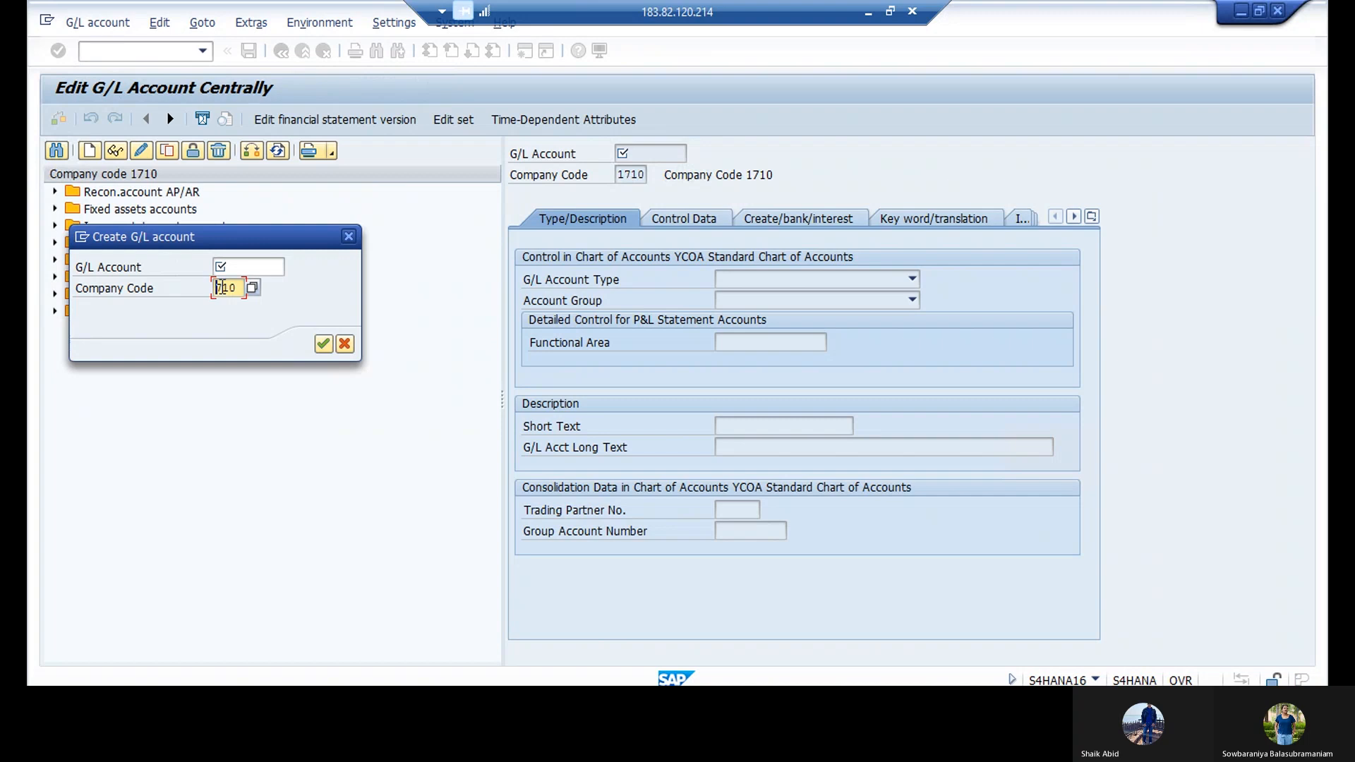
key("Delete")
key("Delete")
key("Delete")
key("Delete")
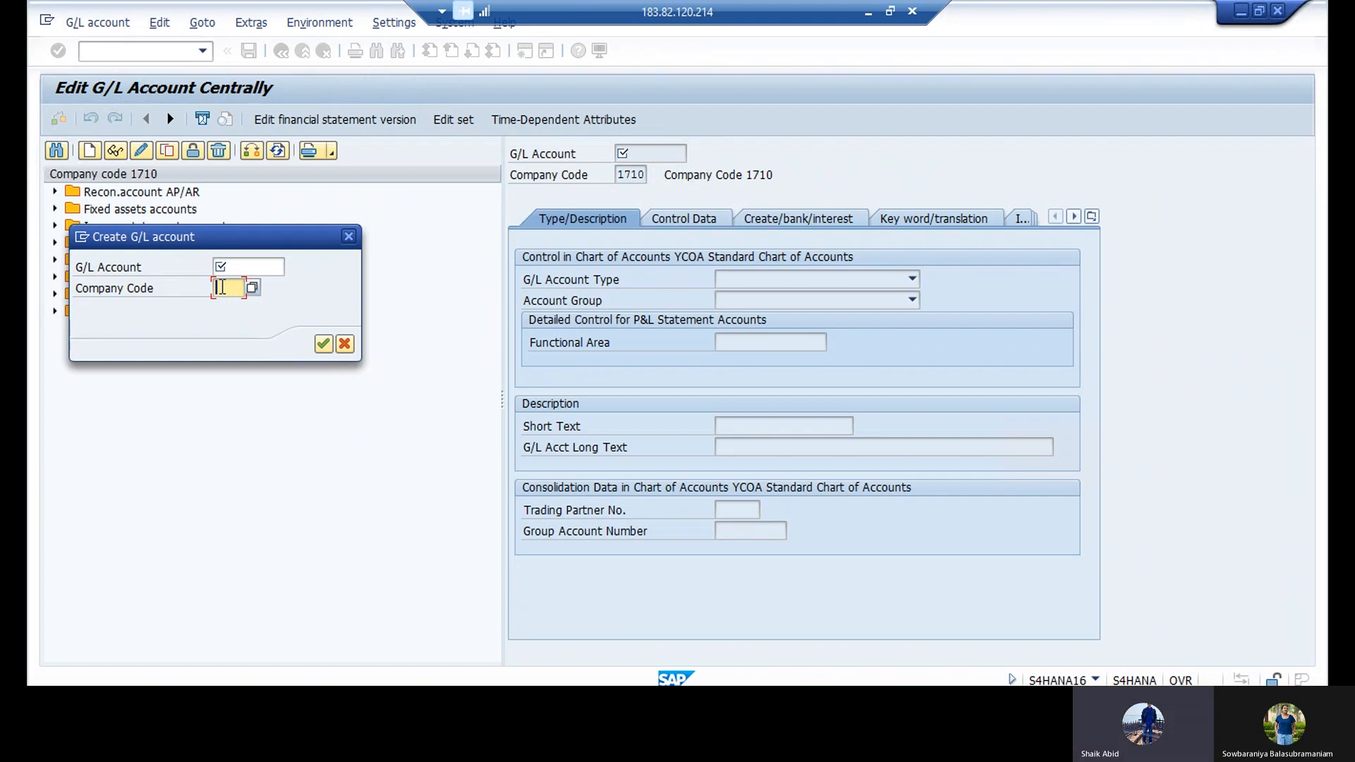
type("s")
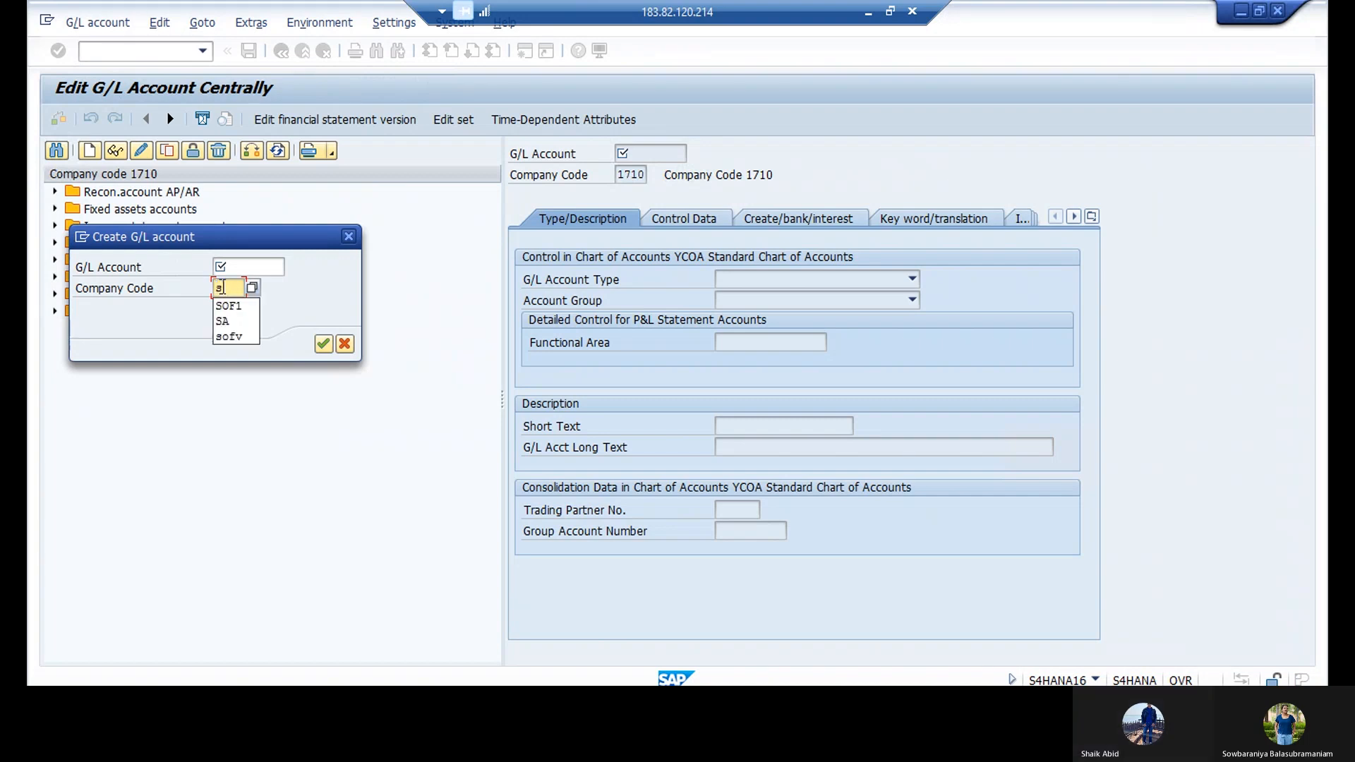
type("of")
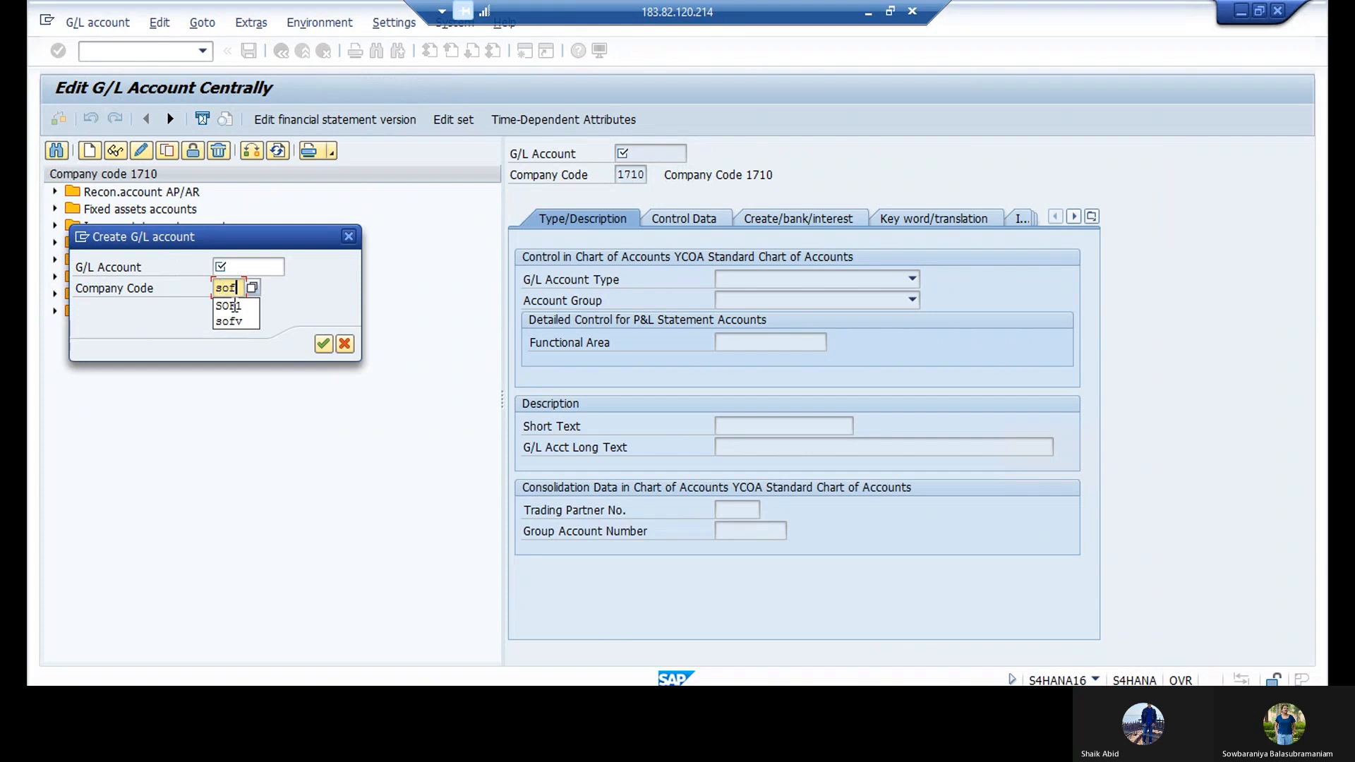
left_click(235, 306)
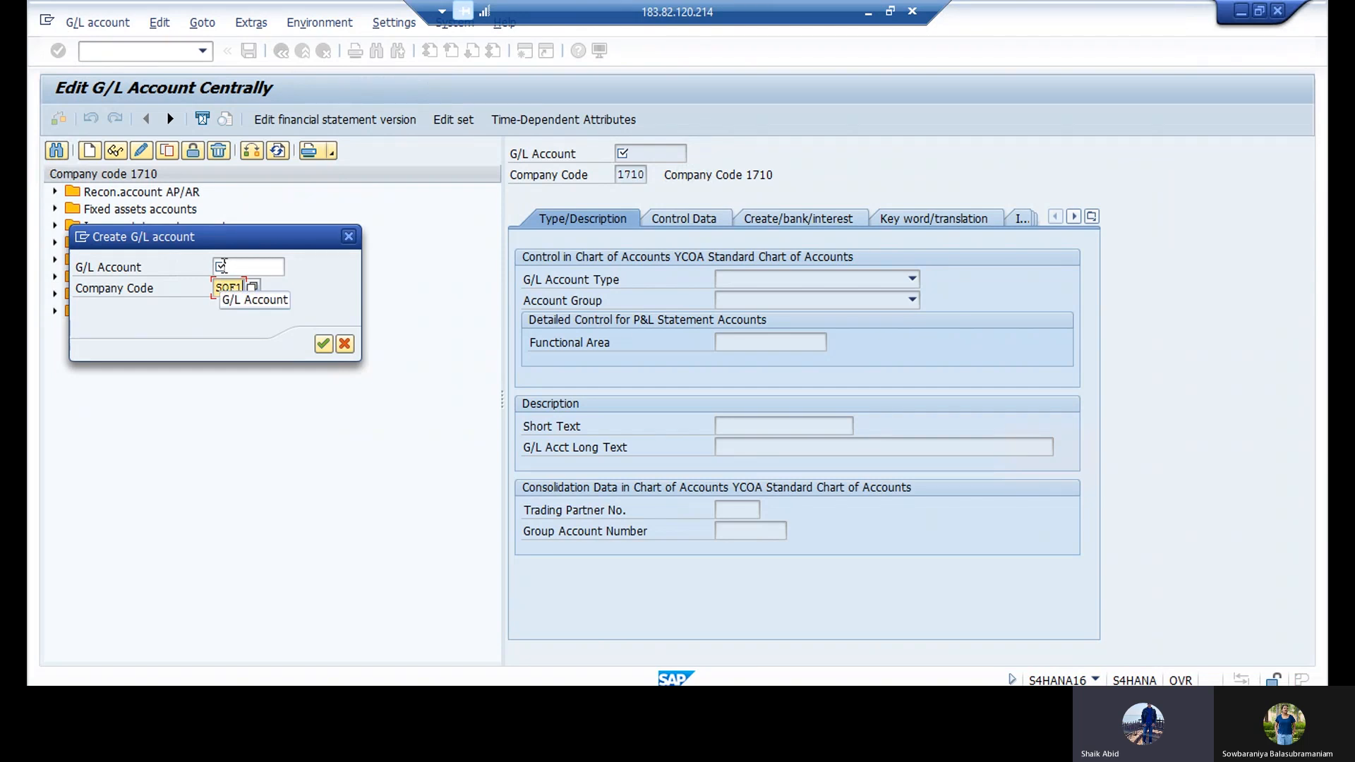
left_click(245, 267)
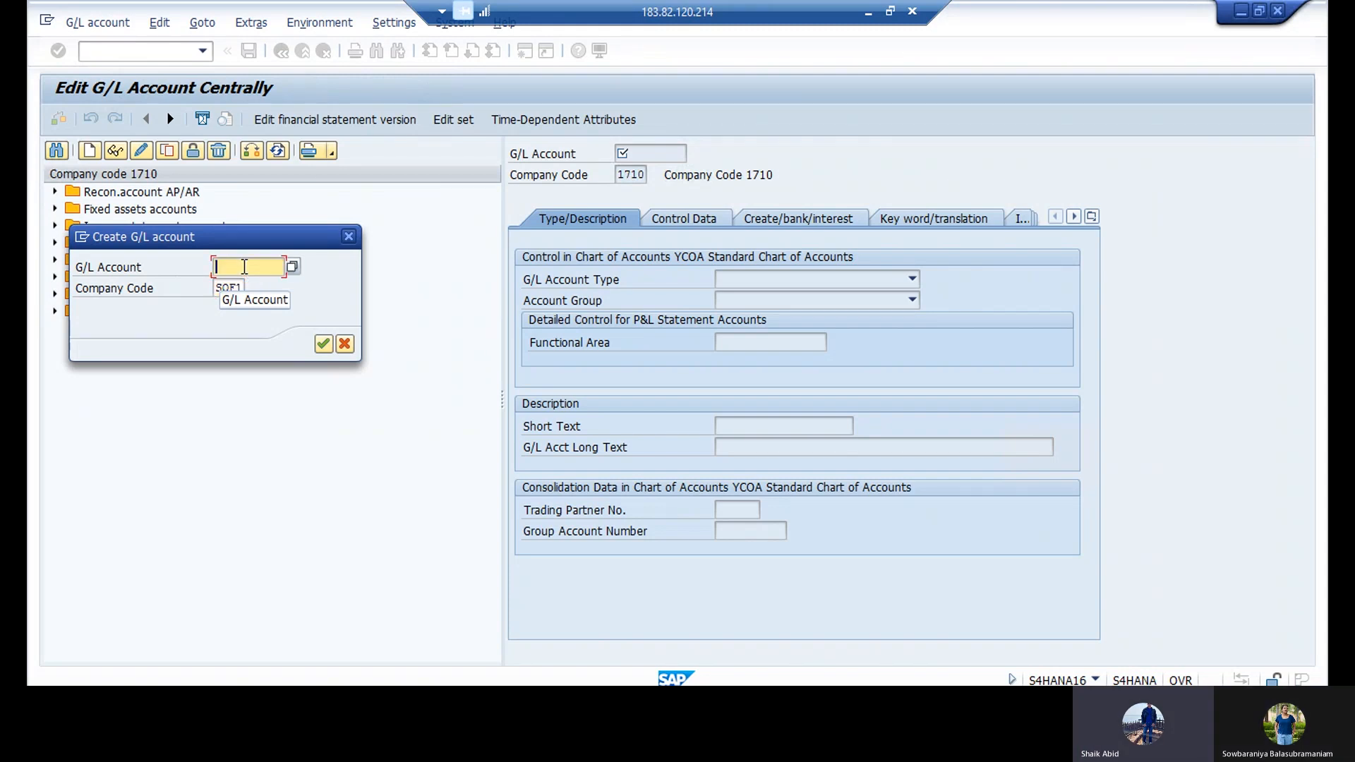
type("1")
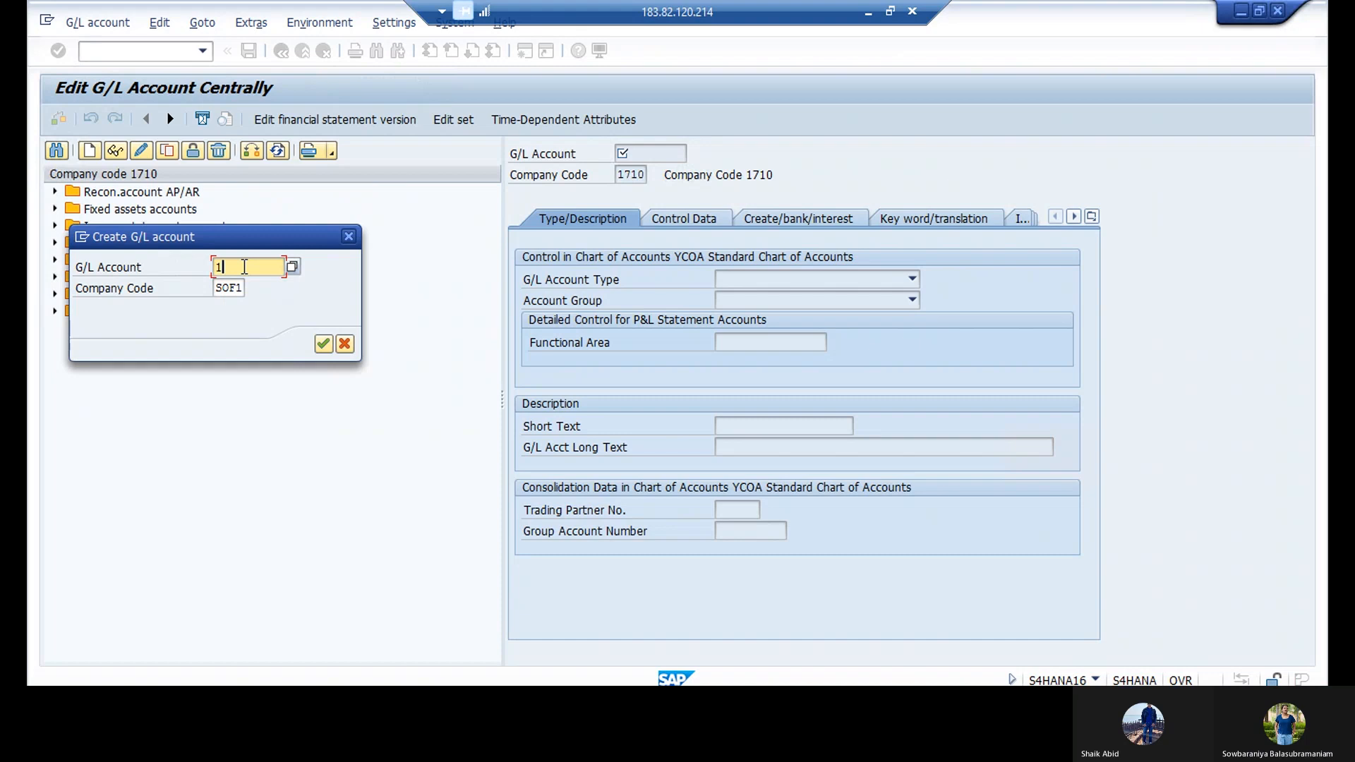
left_click(323, 345)
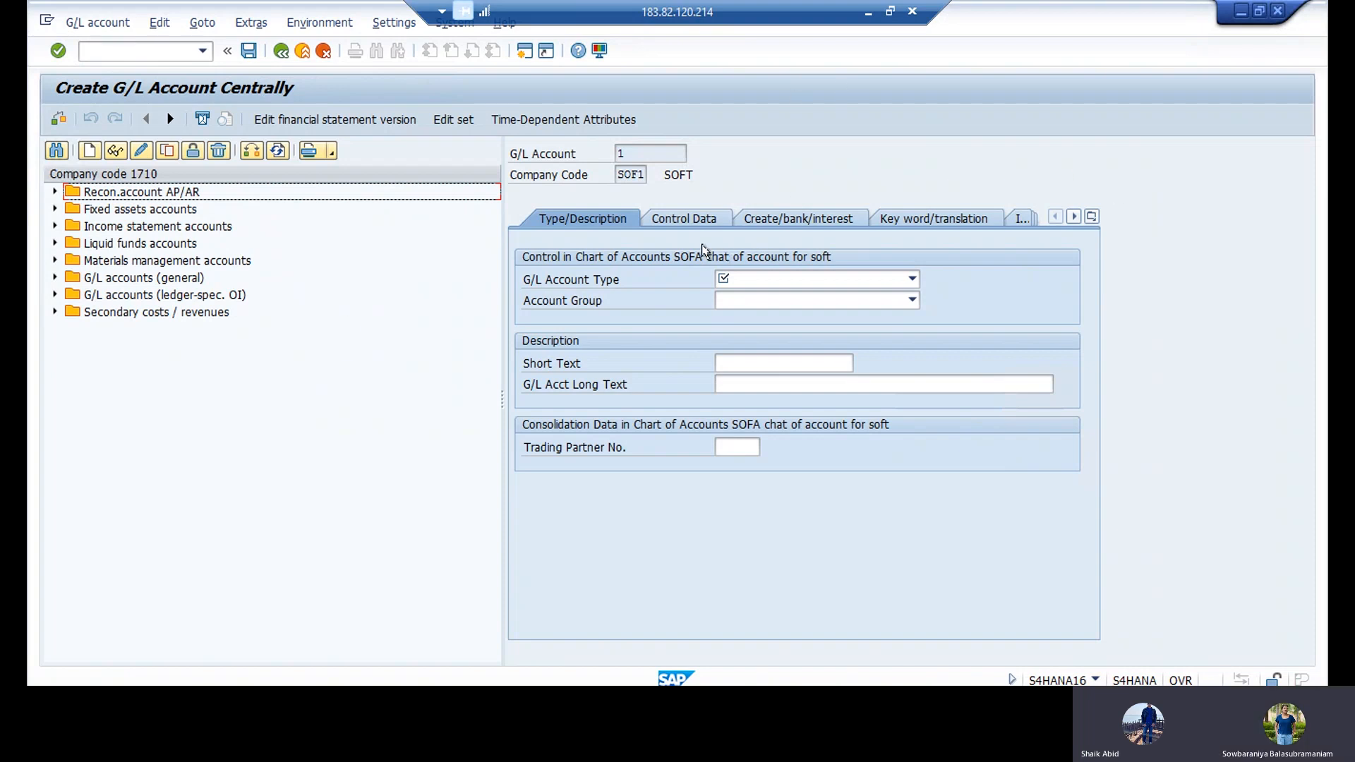
Step: Set the new account's type to X Balance Sheet Account and its account group to AST Assests
left_click(722, 283)
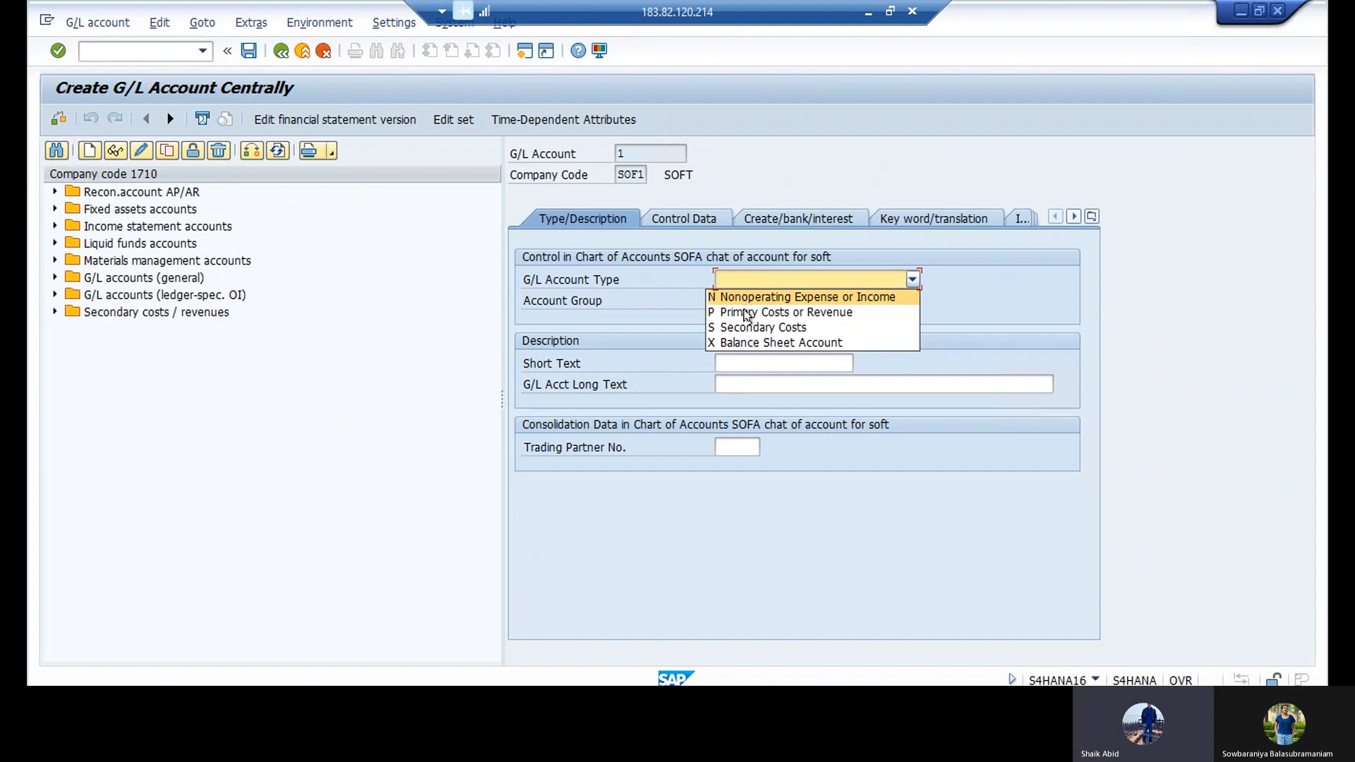
left_click(749, 343)
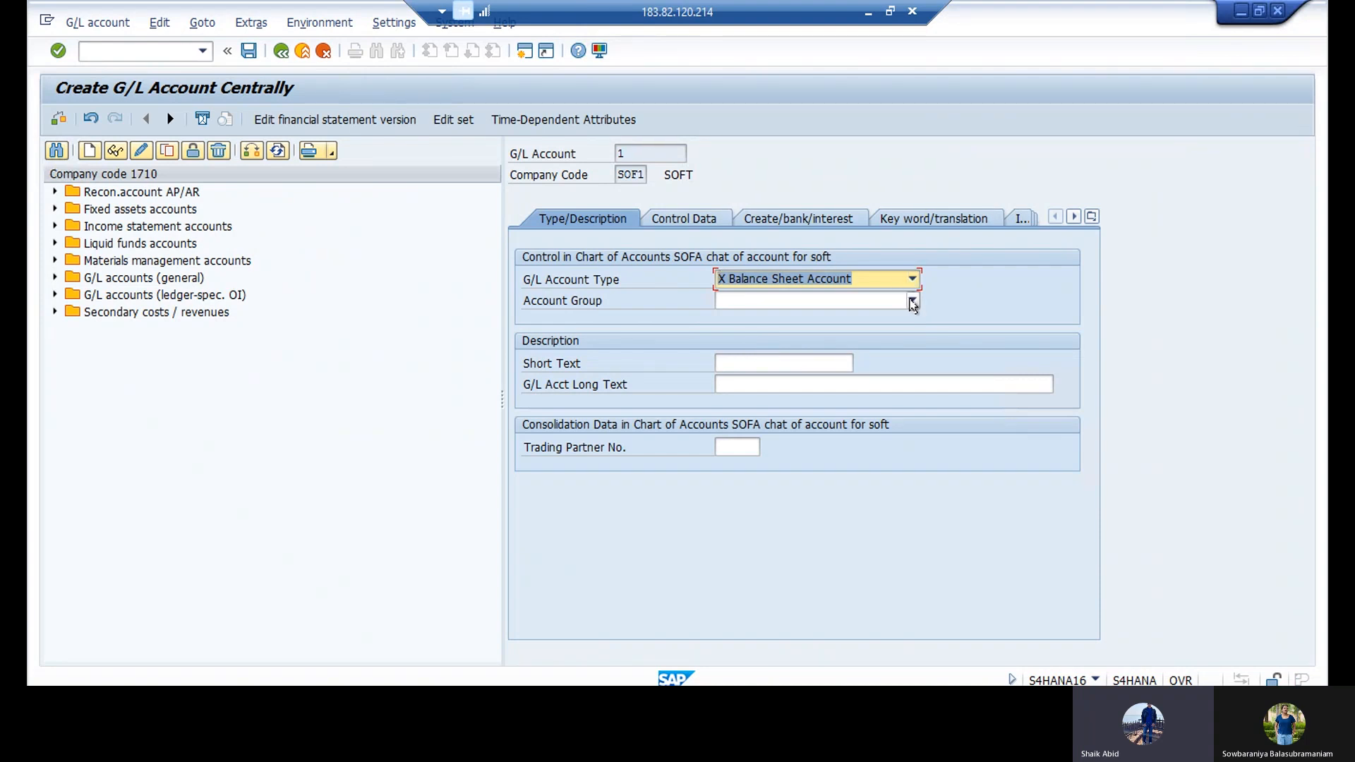
left_click(913, 301)
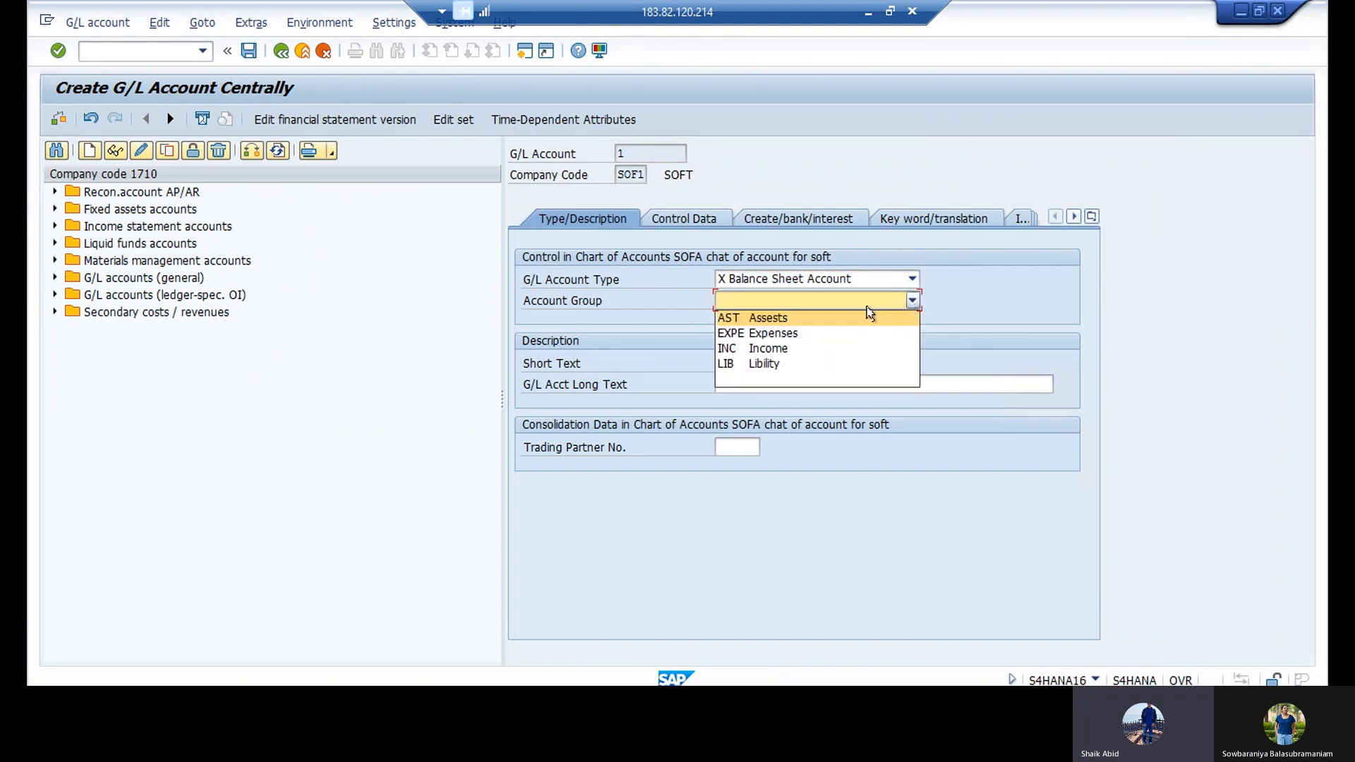
left_click(867, 307)
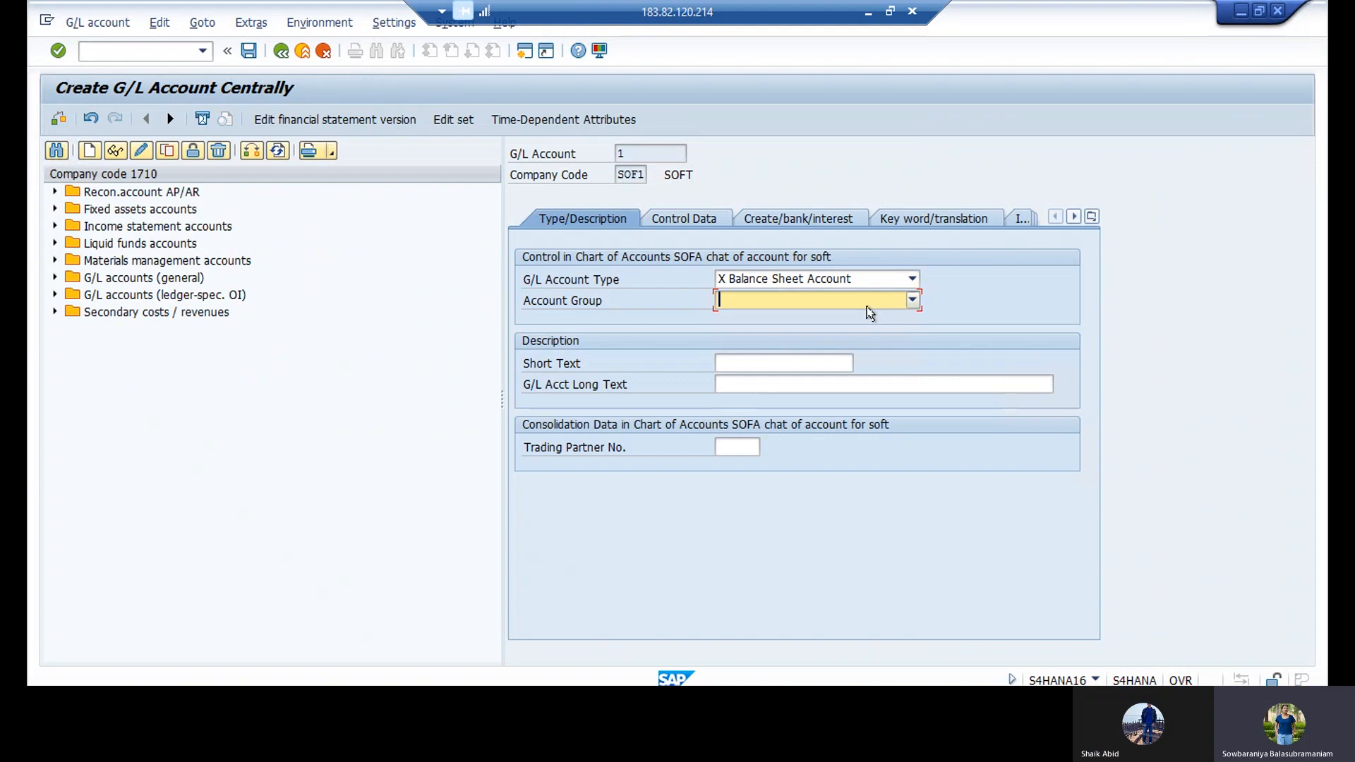
left_click(913, 301)
left_click(904, 319)
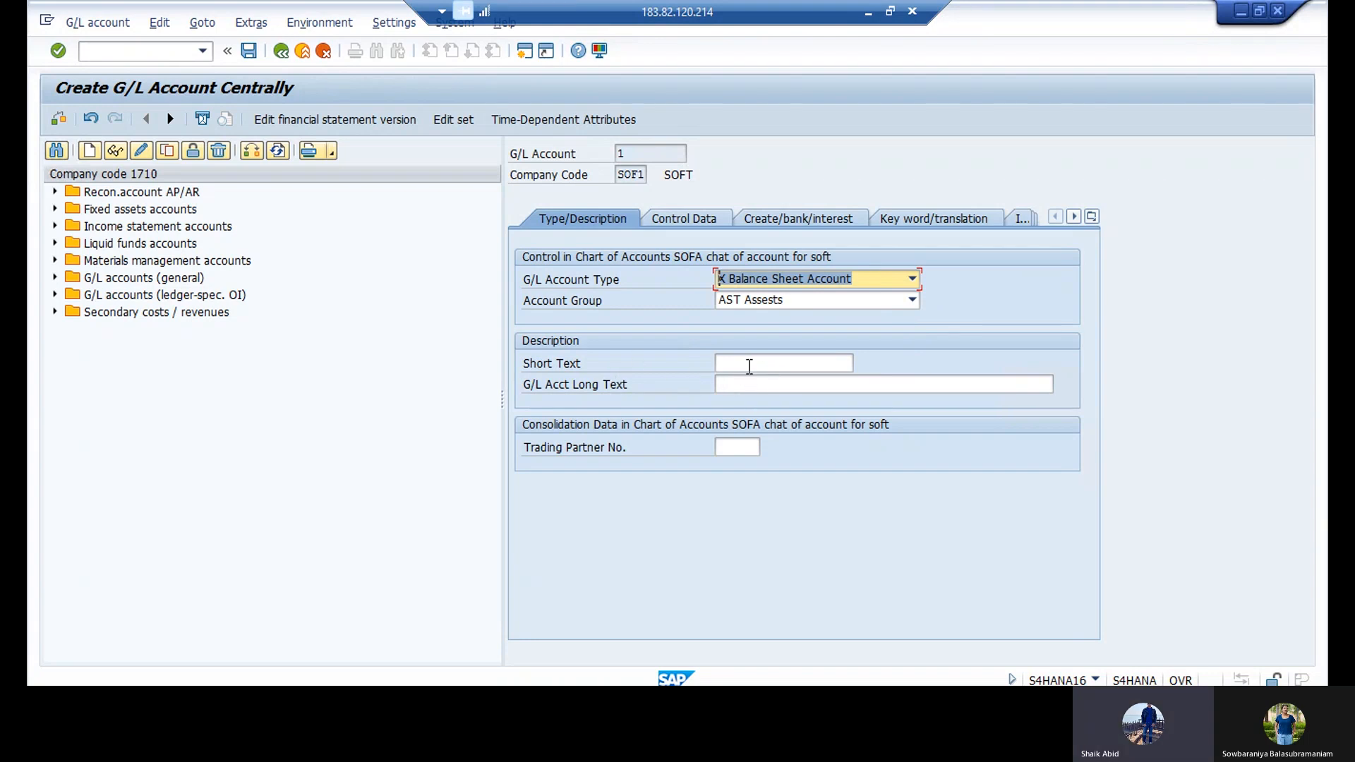
Step: Enter "Cash in hand" as both the short text and the long text of the G/L account
left_click(749, 361)
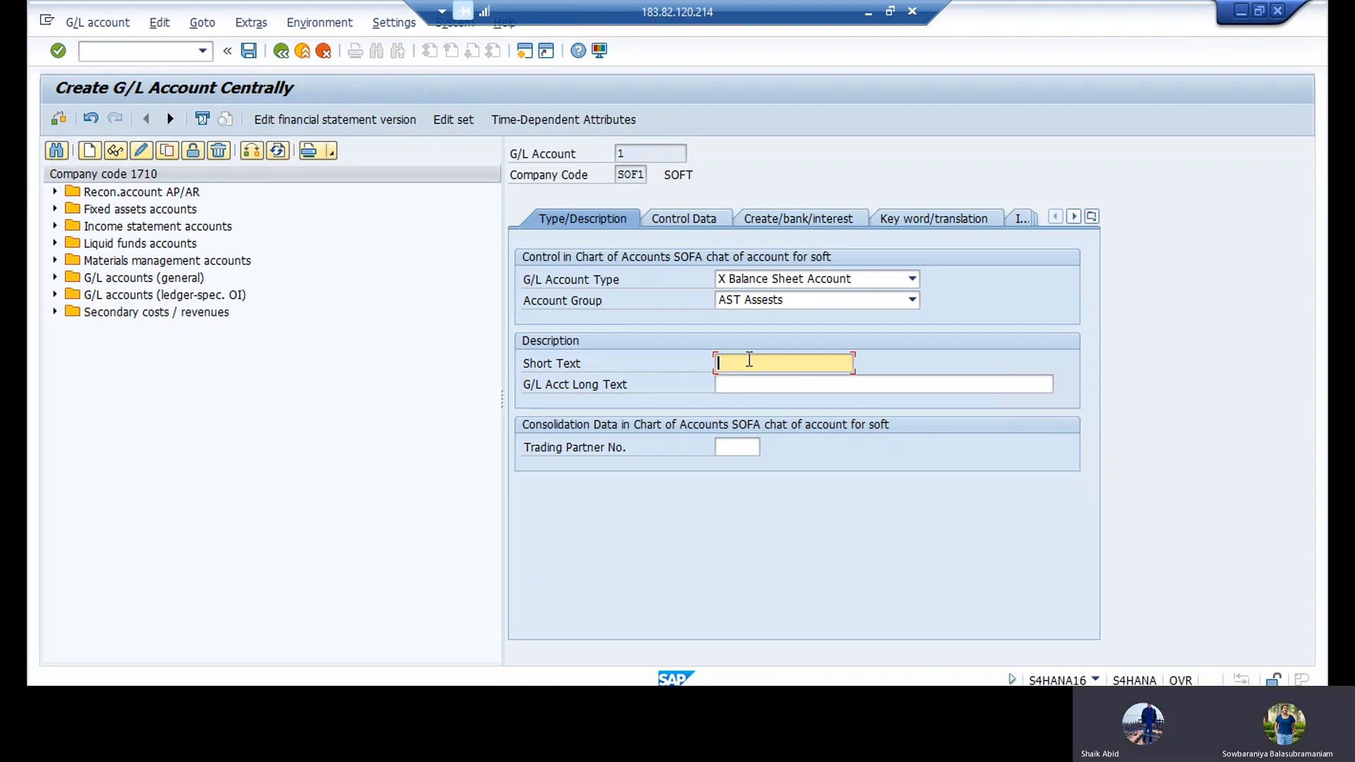
type("Cash")
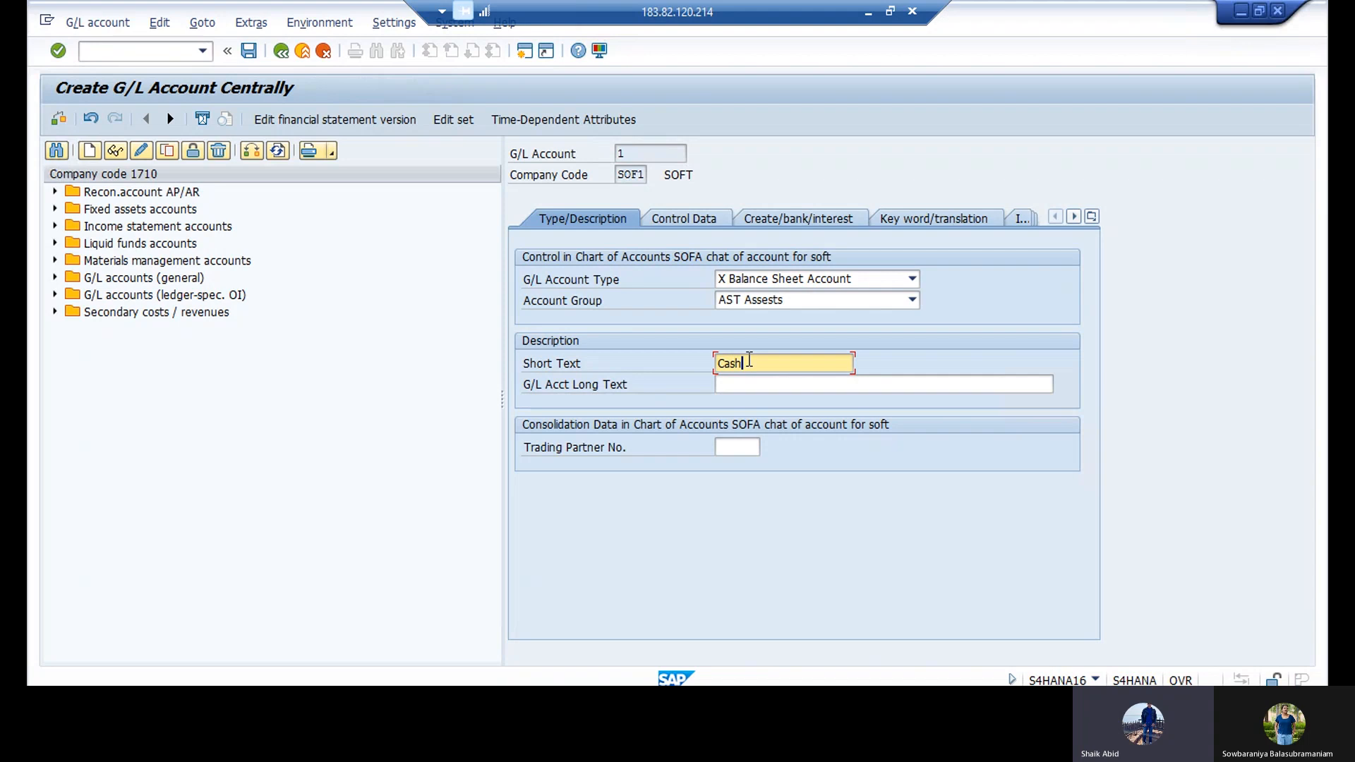
type(" in hand")
left_click(744, 386)
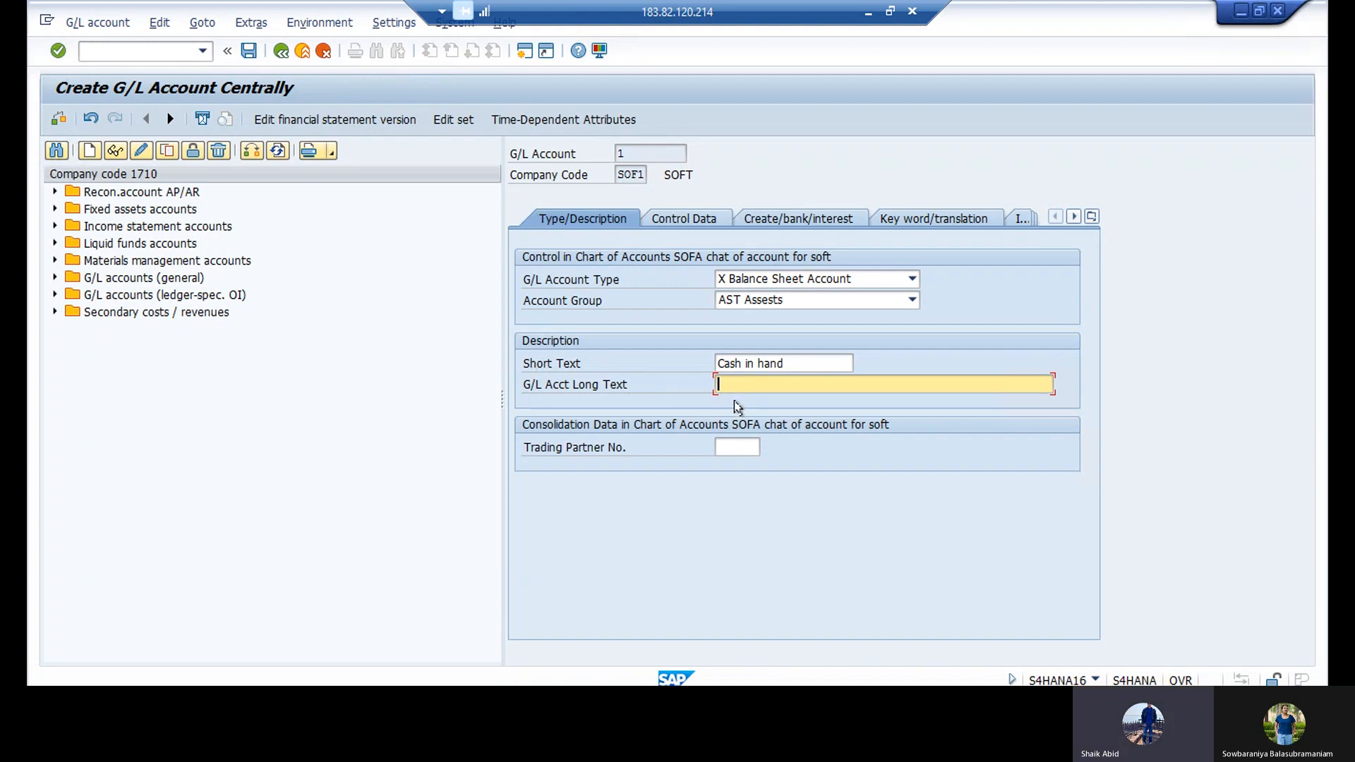
type("Cash in hand")
Step: In the account's control data, enable Balances in Local Crcy Only and set the sort key to 001 Posting date
left_click(697, 221)
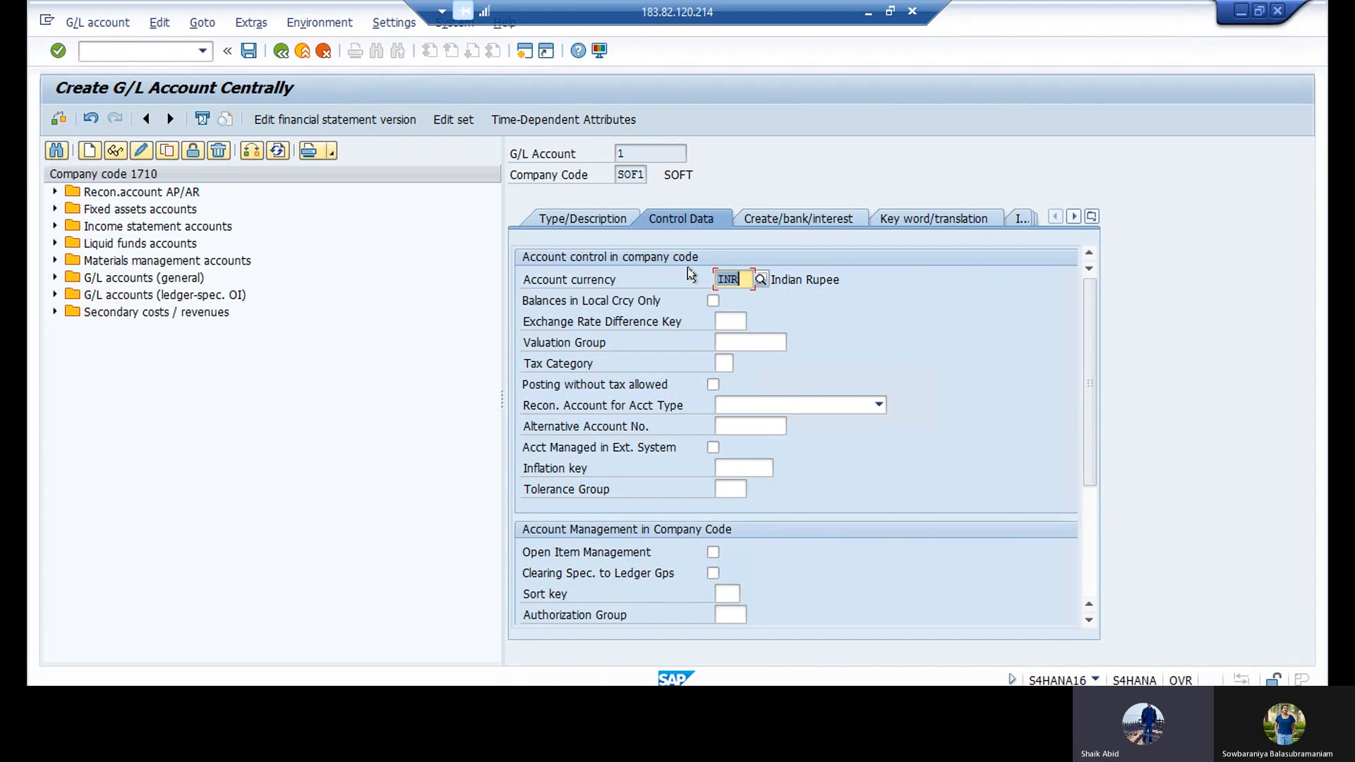
left_click(713, 301)
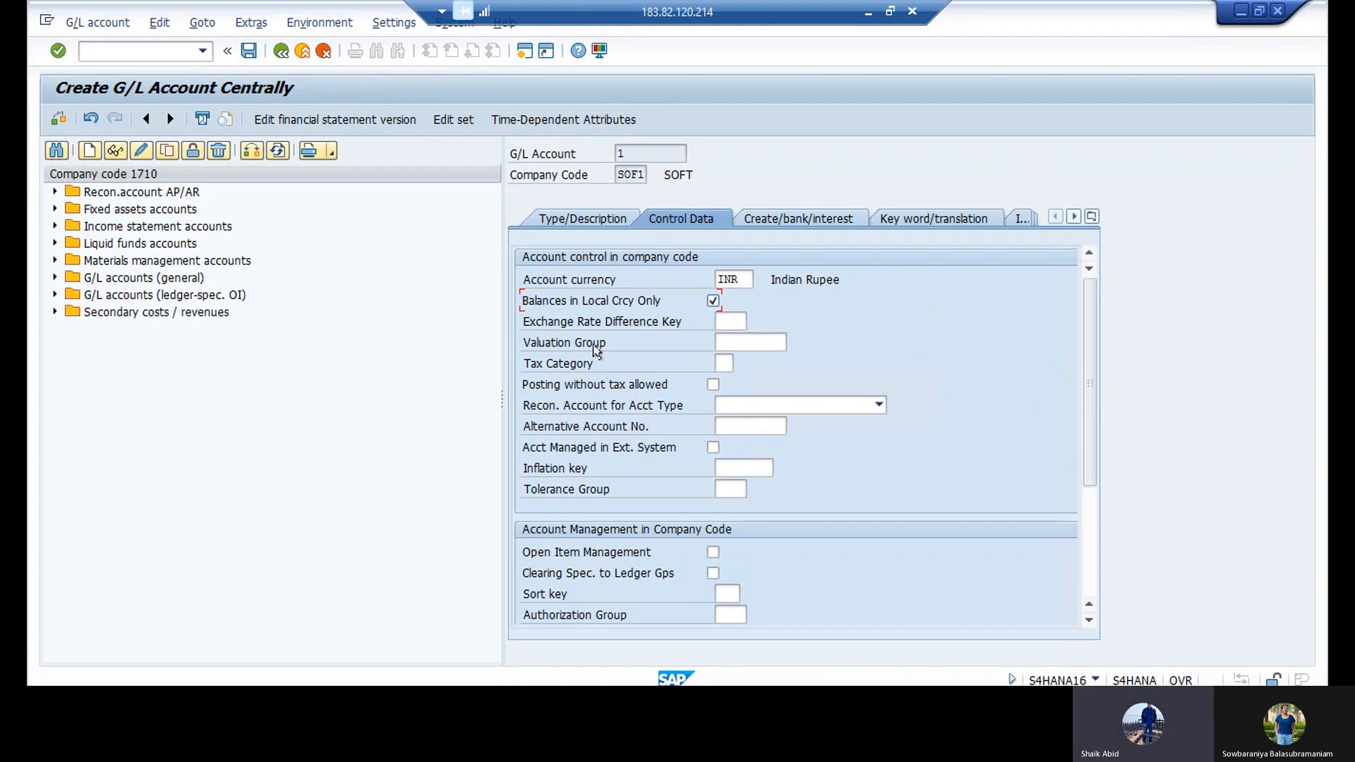
left_click(725, 598)
type("001")
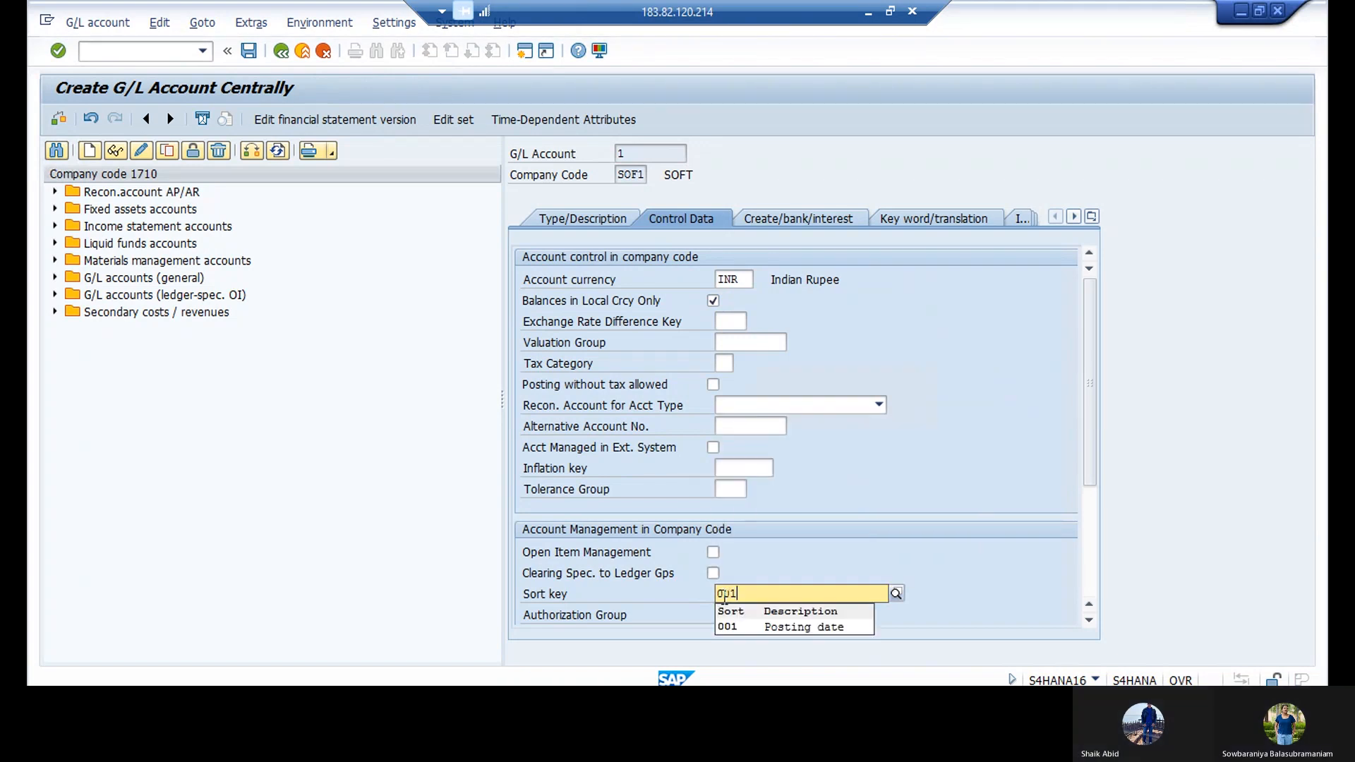
left_click(769, 628)
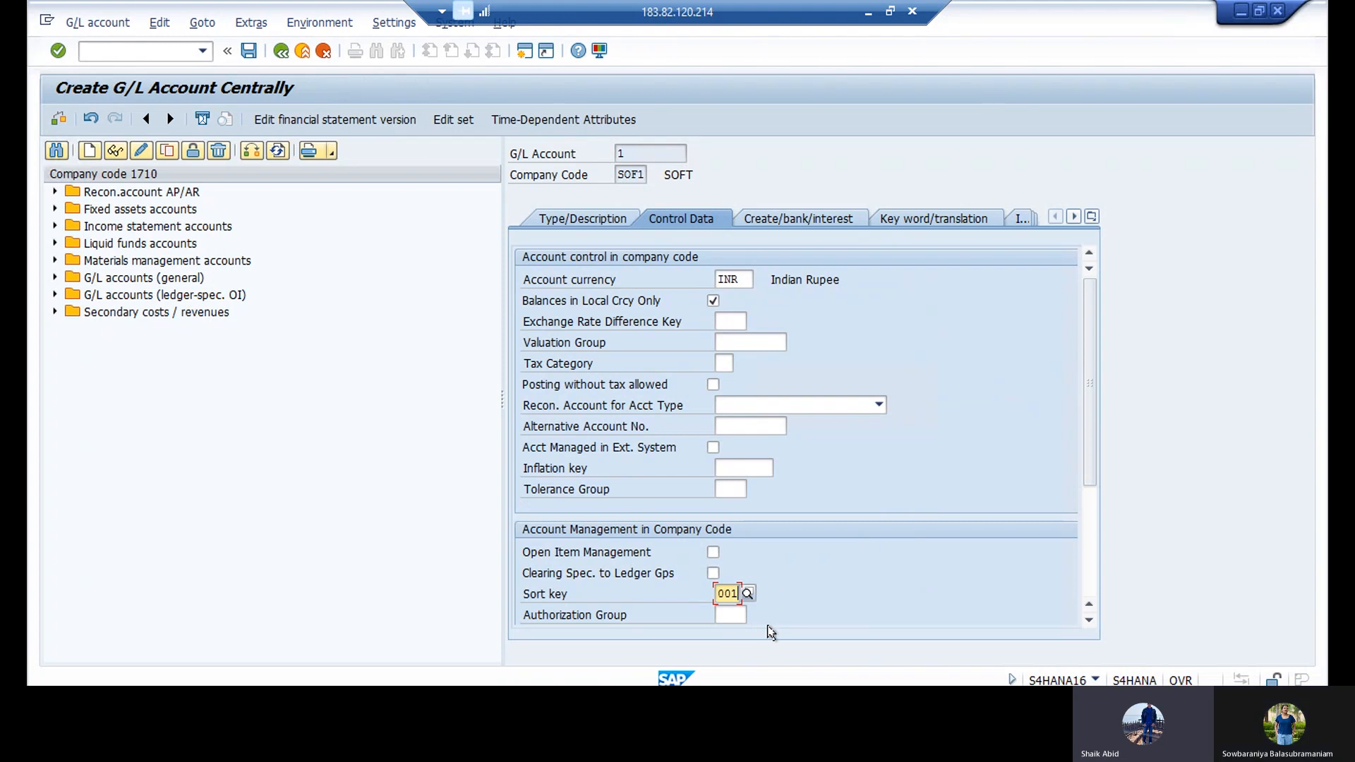
Step: Set the account's field status group to G001, General (with text, assignment), in the document creation control data
left_click(788, 217)
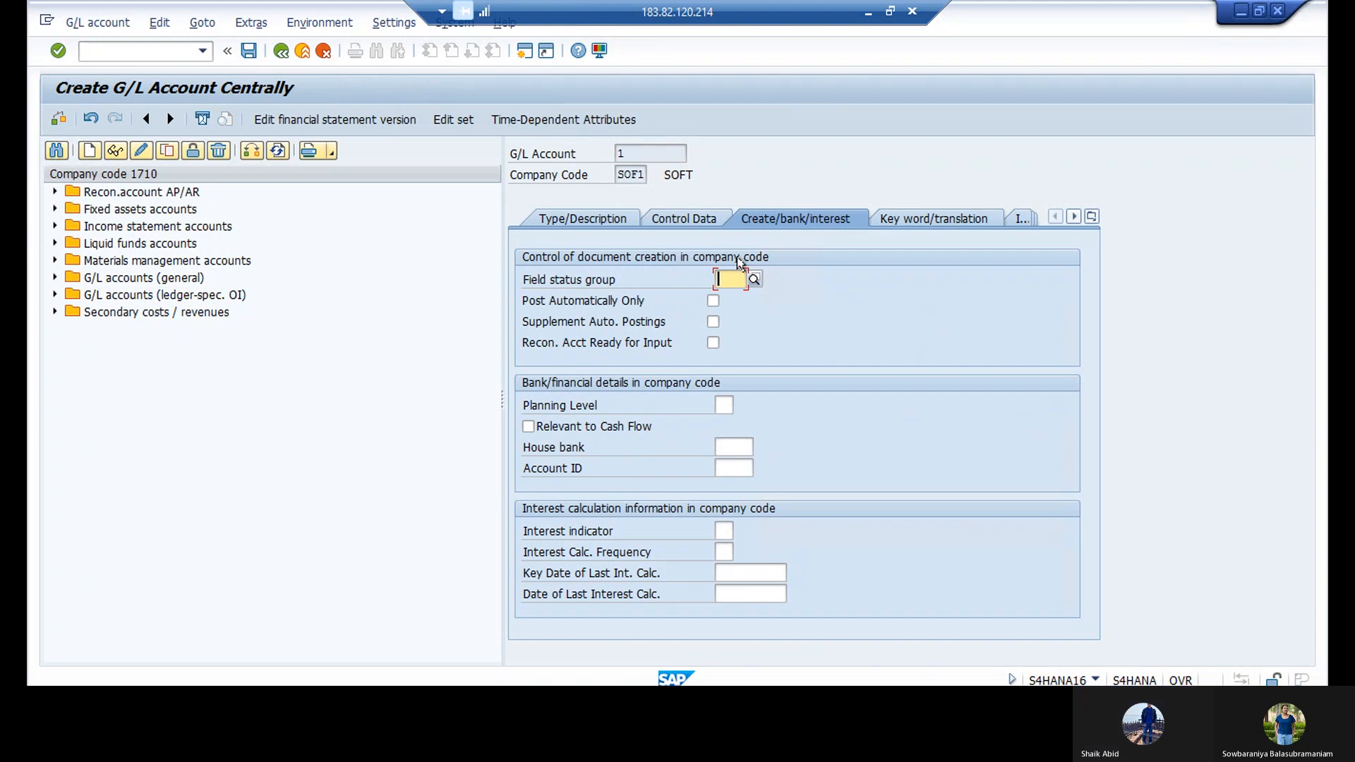
type("00")
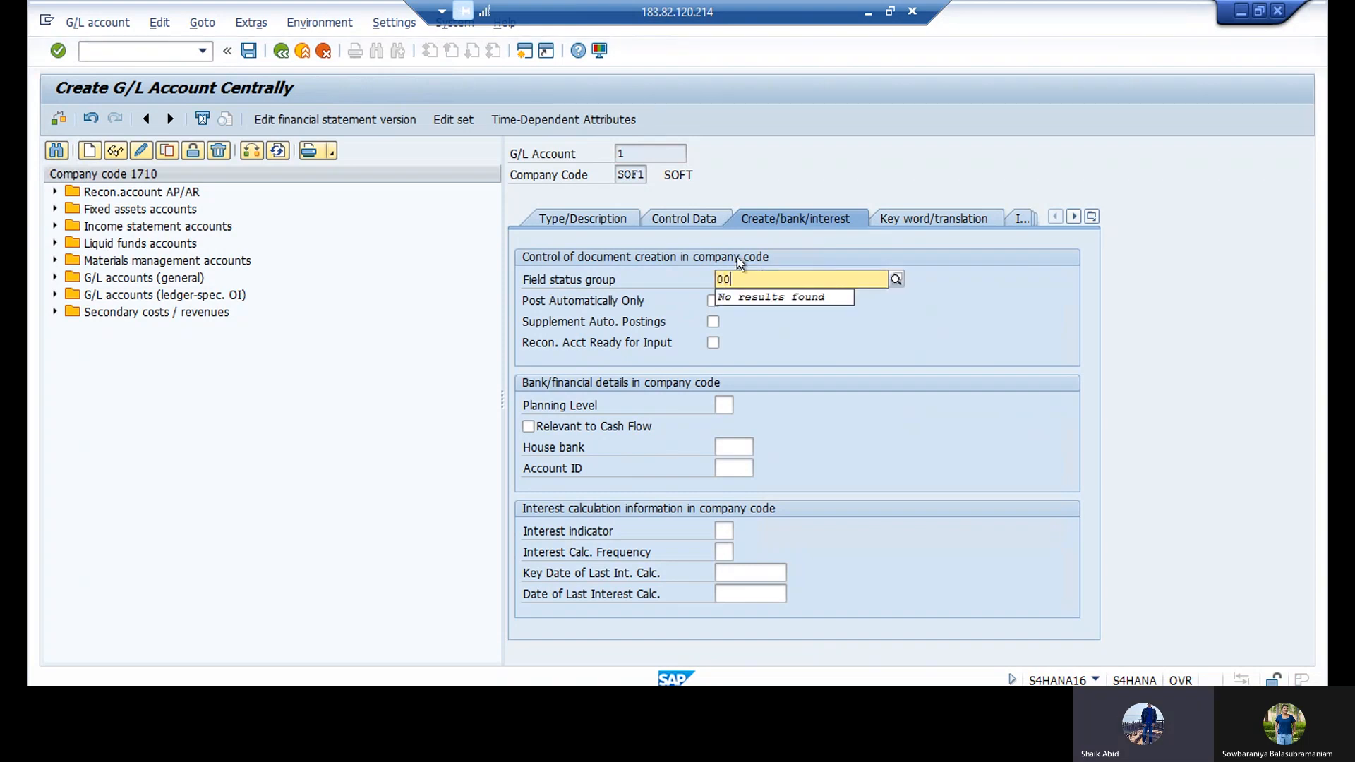
key("BackSpace")
key("BackSpace")
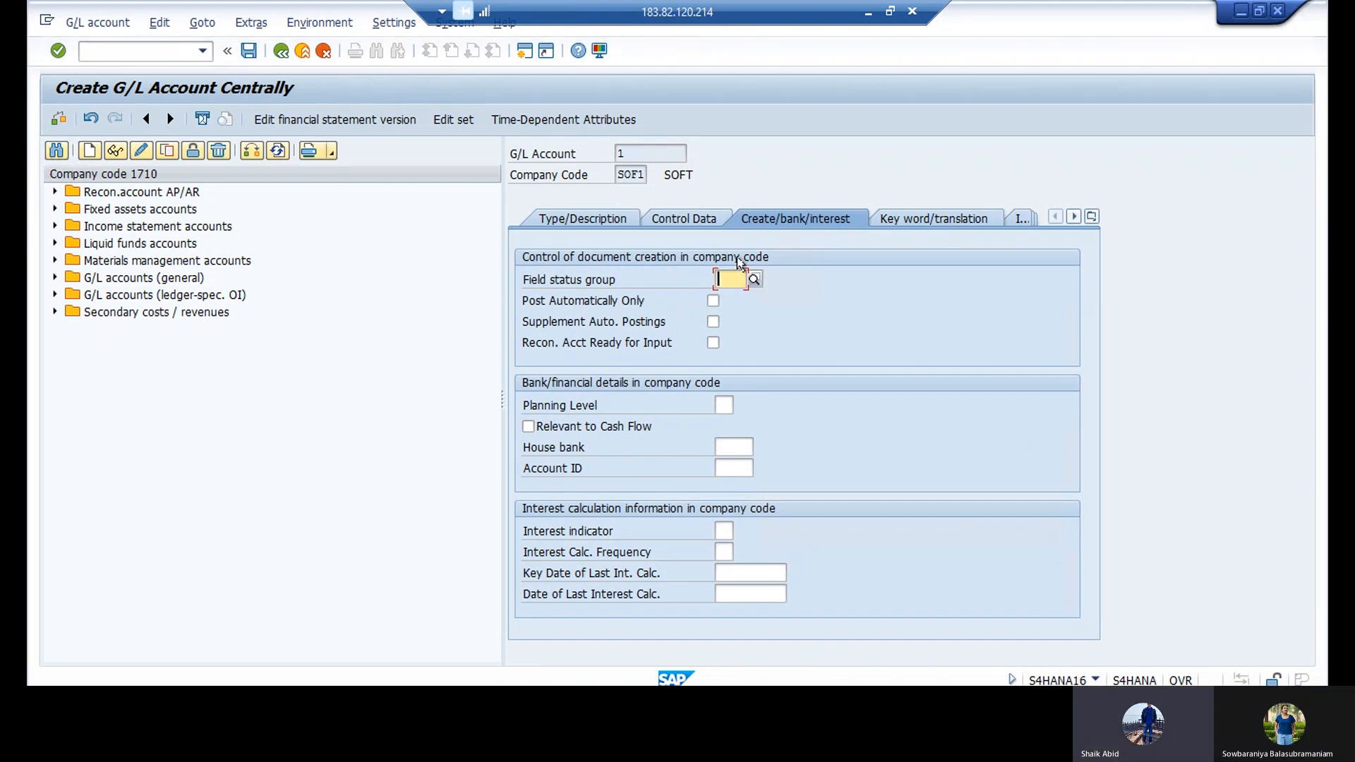
type("G00")
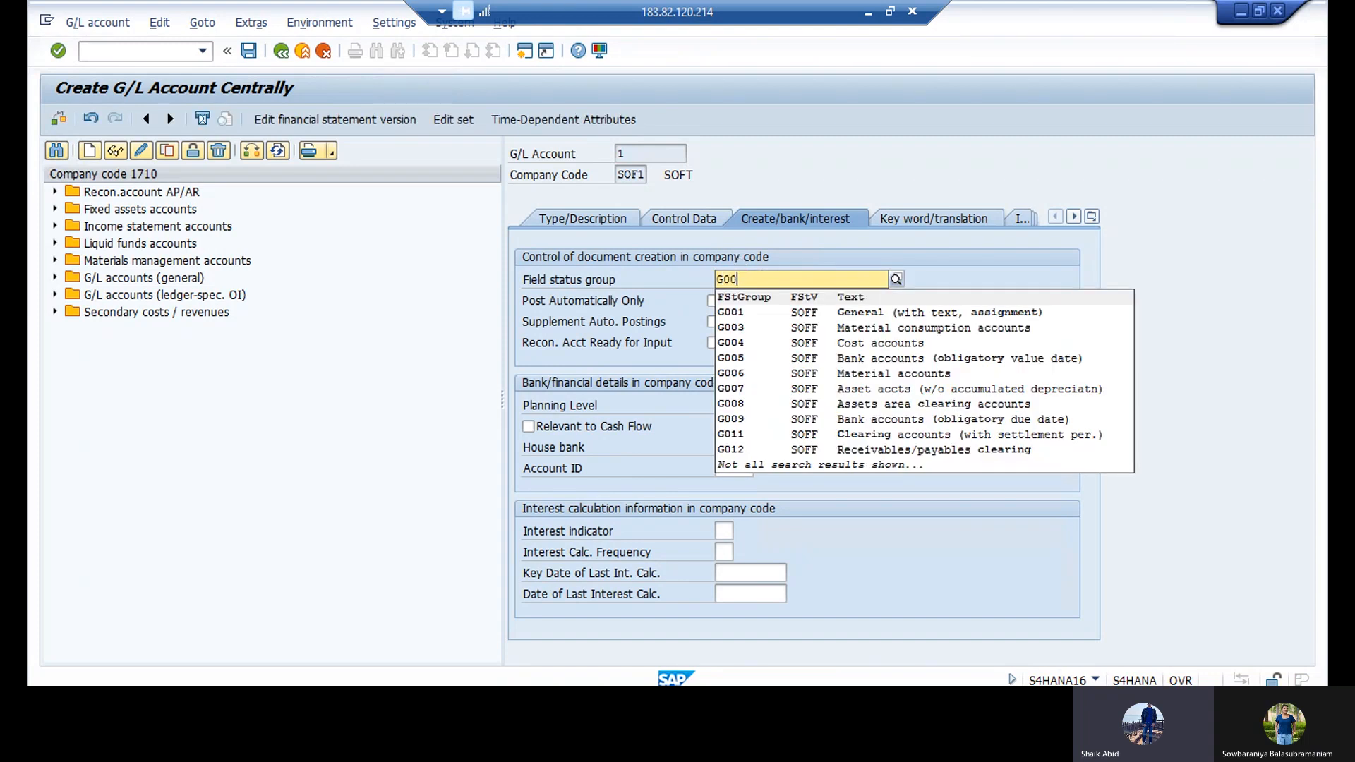
left_click(818, 314)
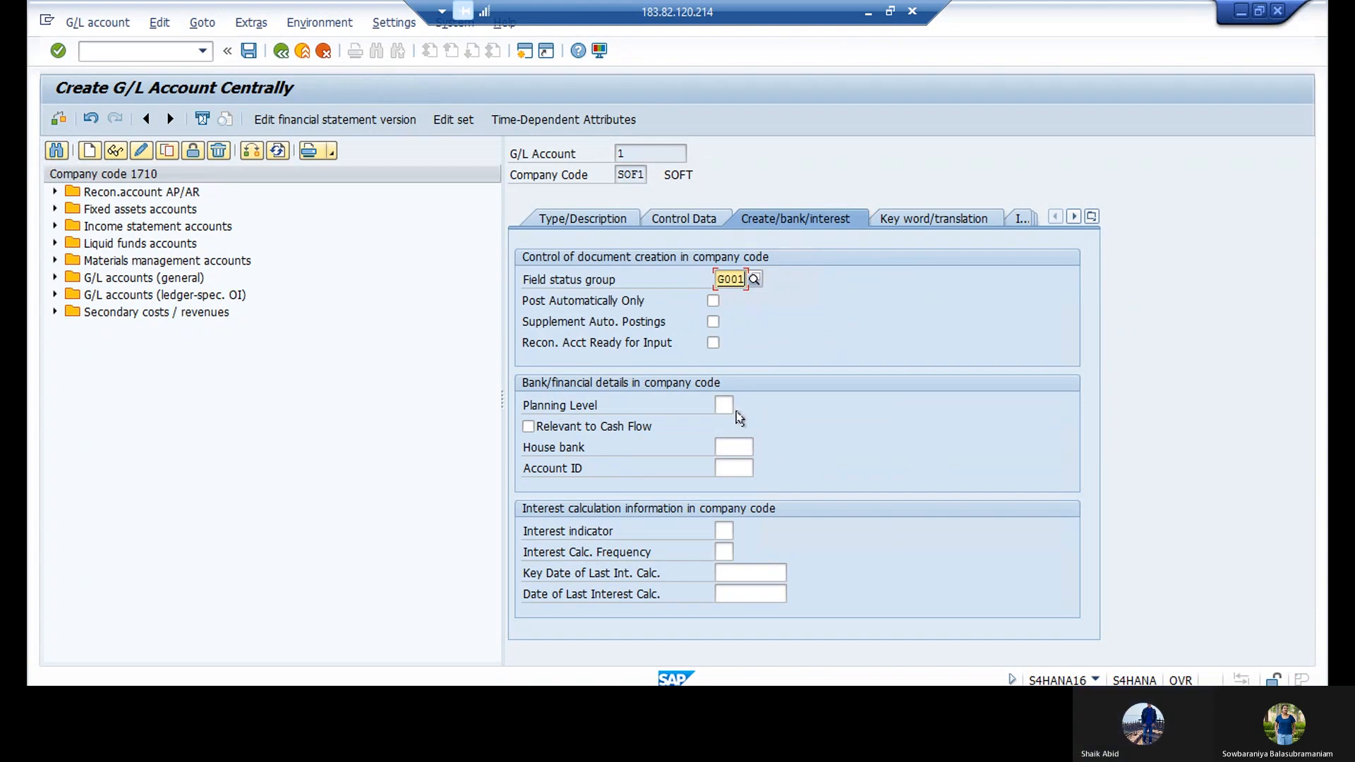
Step: Save the new Cash in hand G/L account and switch the account tree to company code SOF1
key("Return")
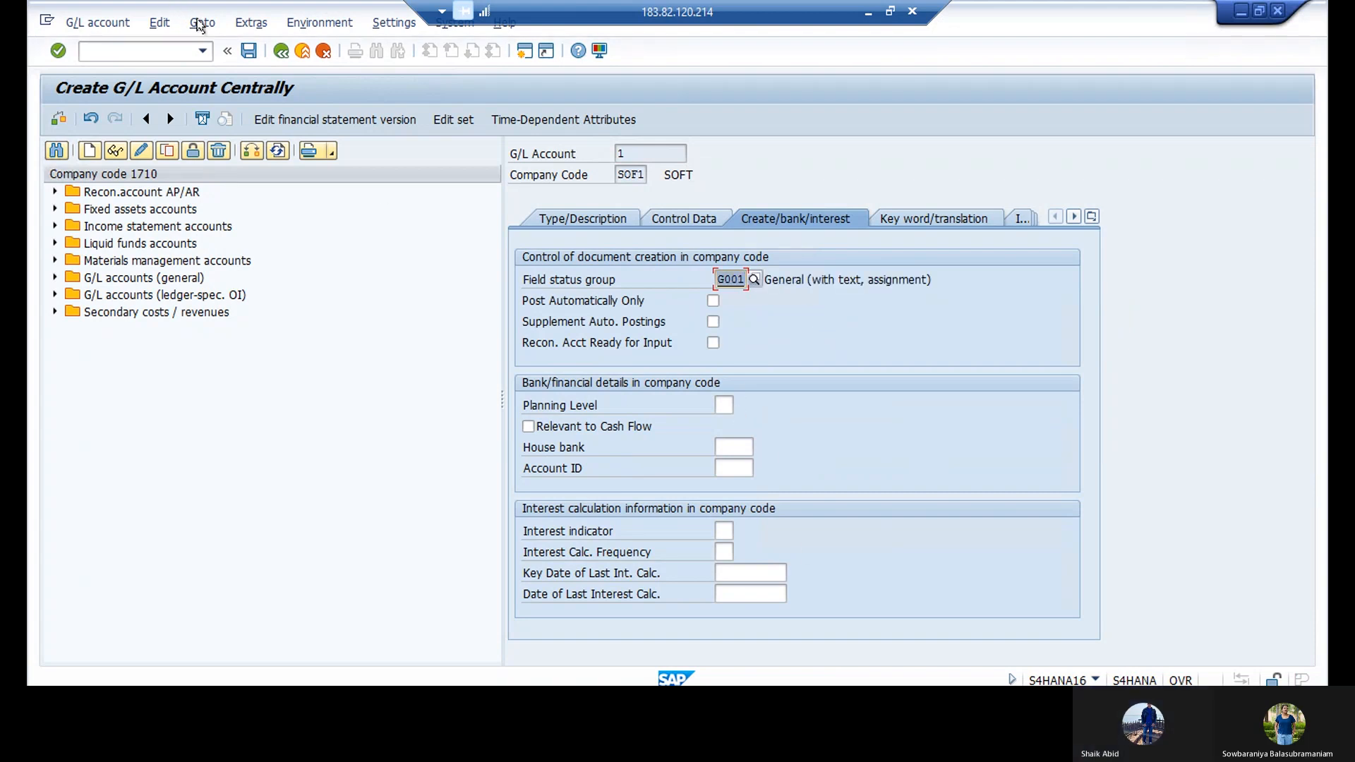
left_click(248, 51)
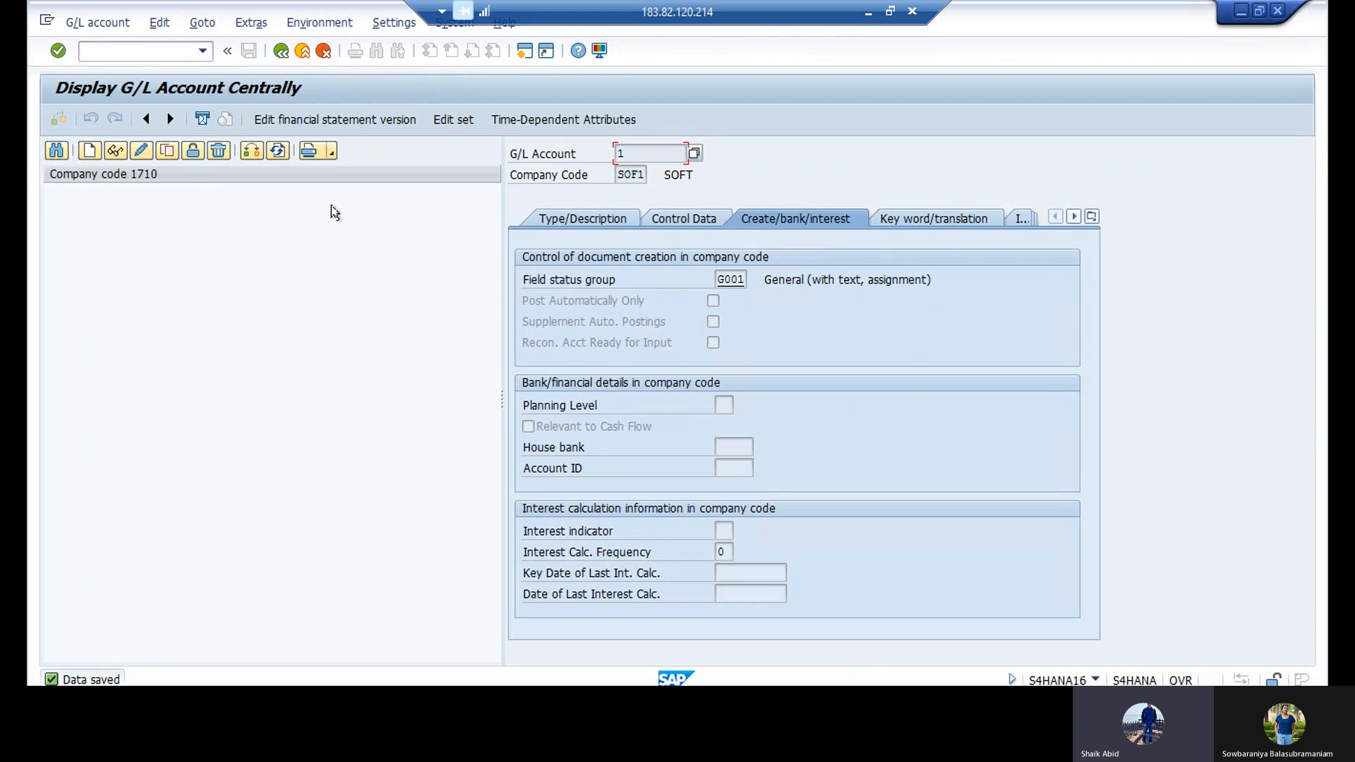
left_click(247, 154)
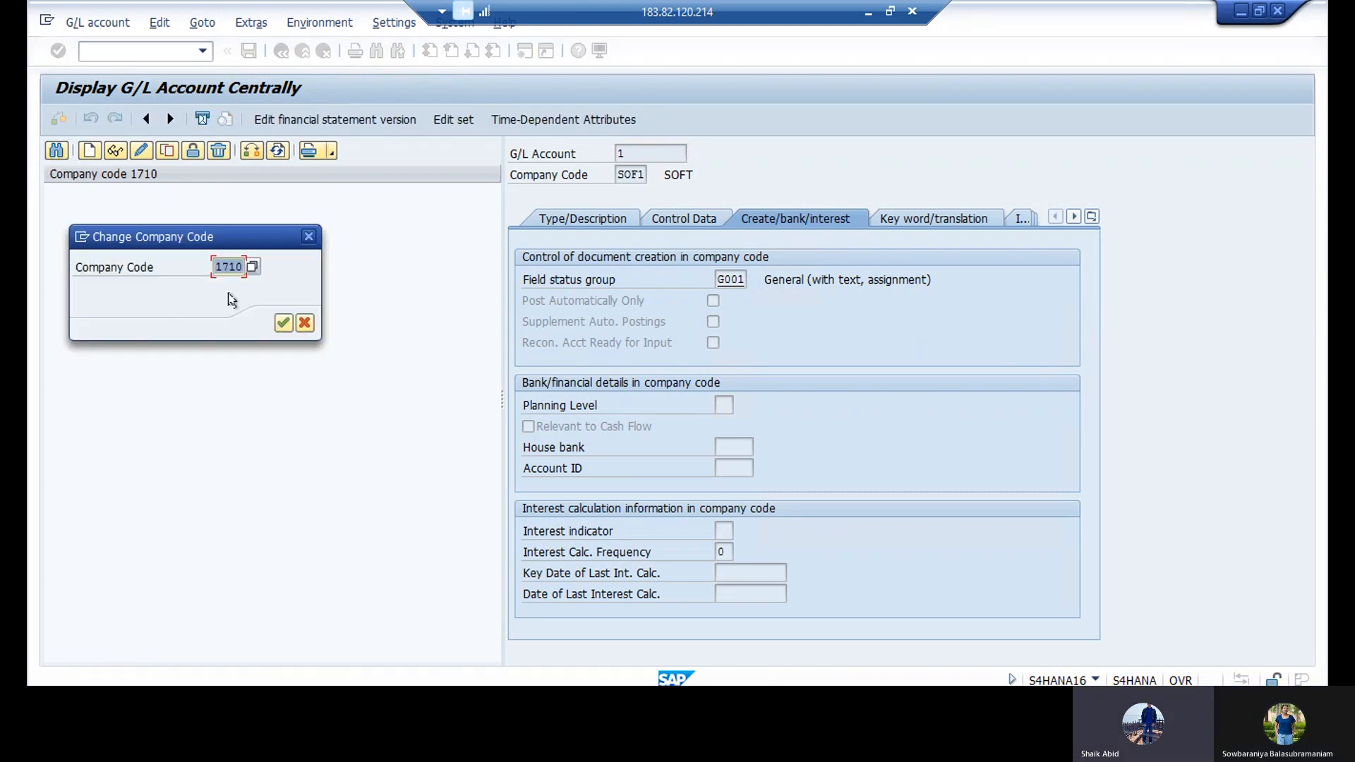
type("s")
left_click(233, 284)
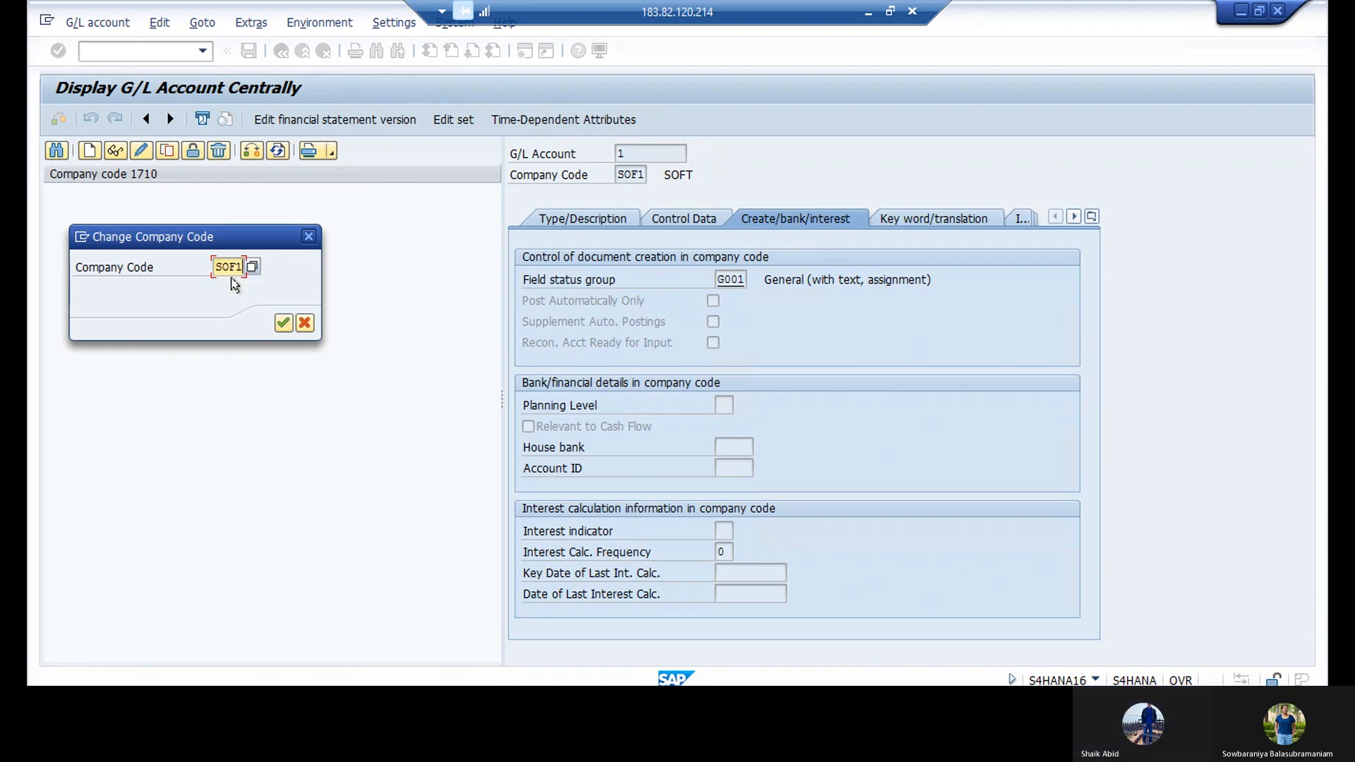
left_click(283, 323)
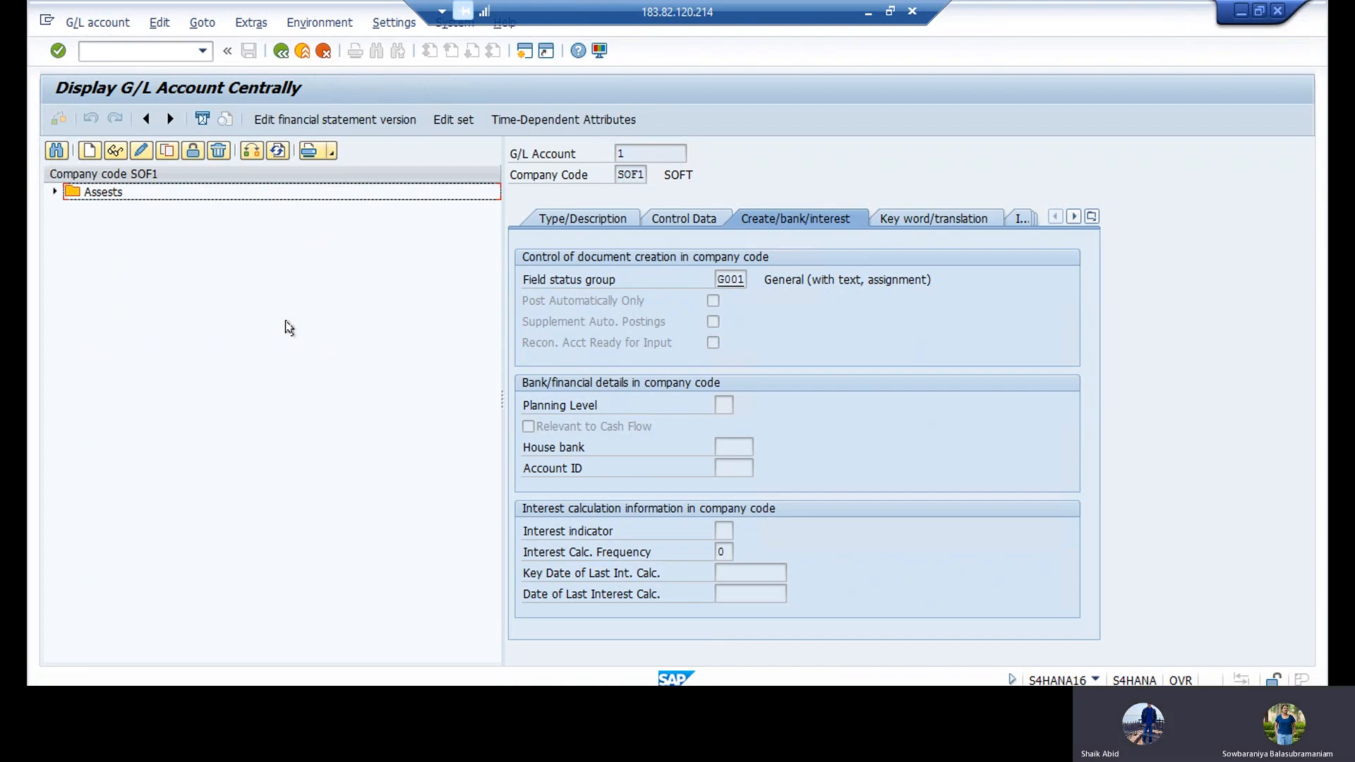
Step: Expand the Assests folder in the account tree and select the Cash in hand account
left_click(85, 194)
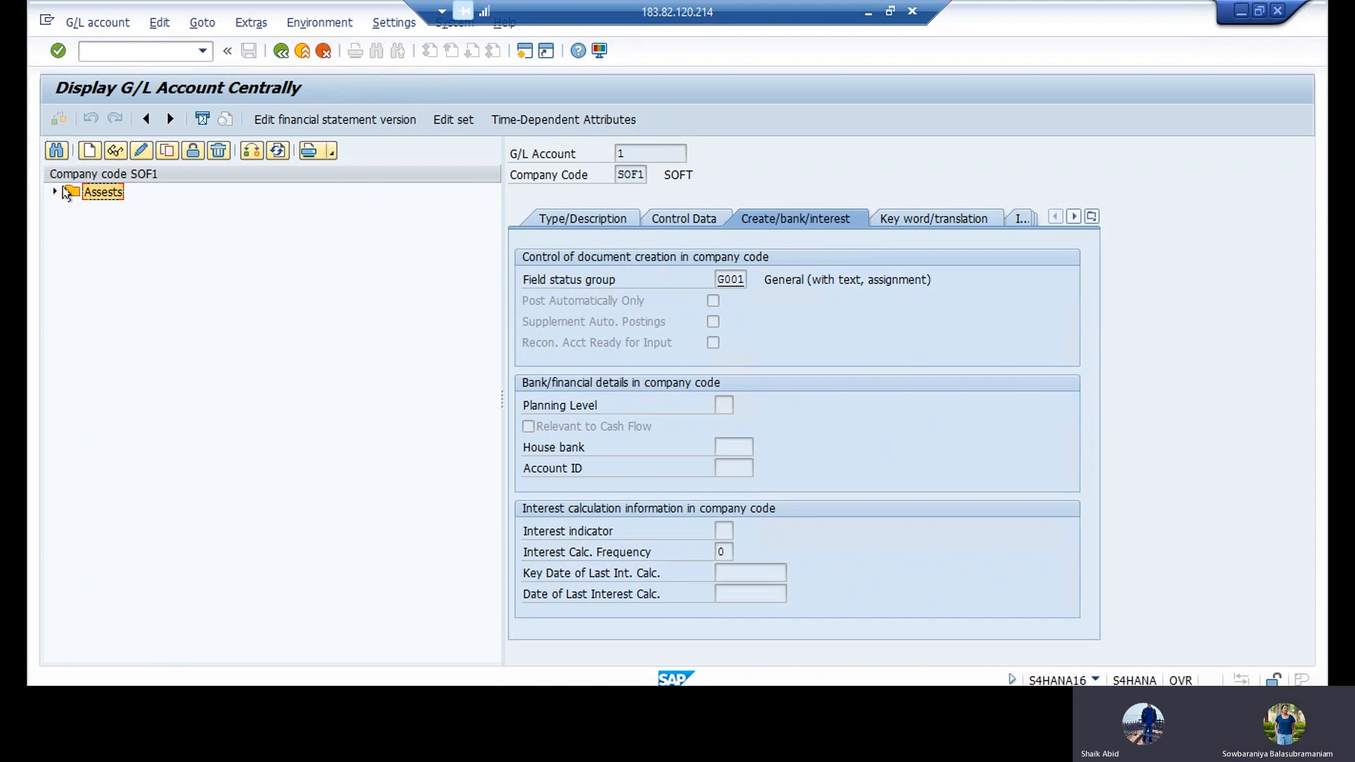
left_click(54, 191)
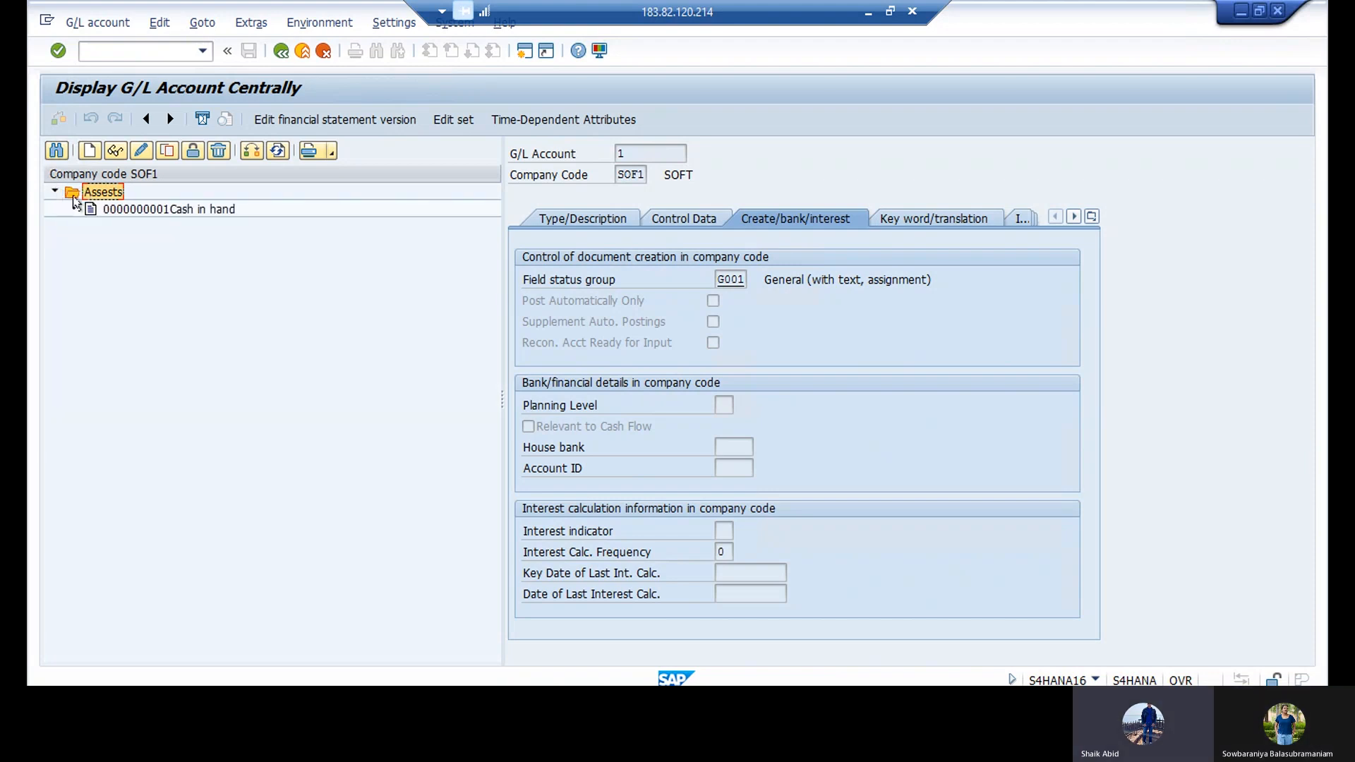
left_click(126, 207)
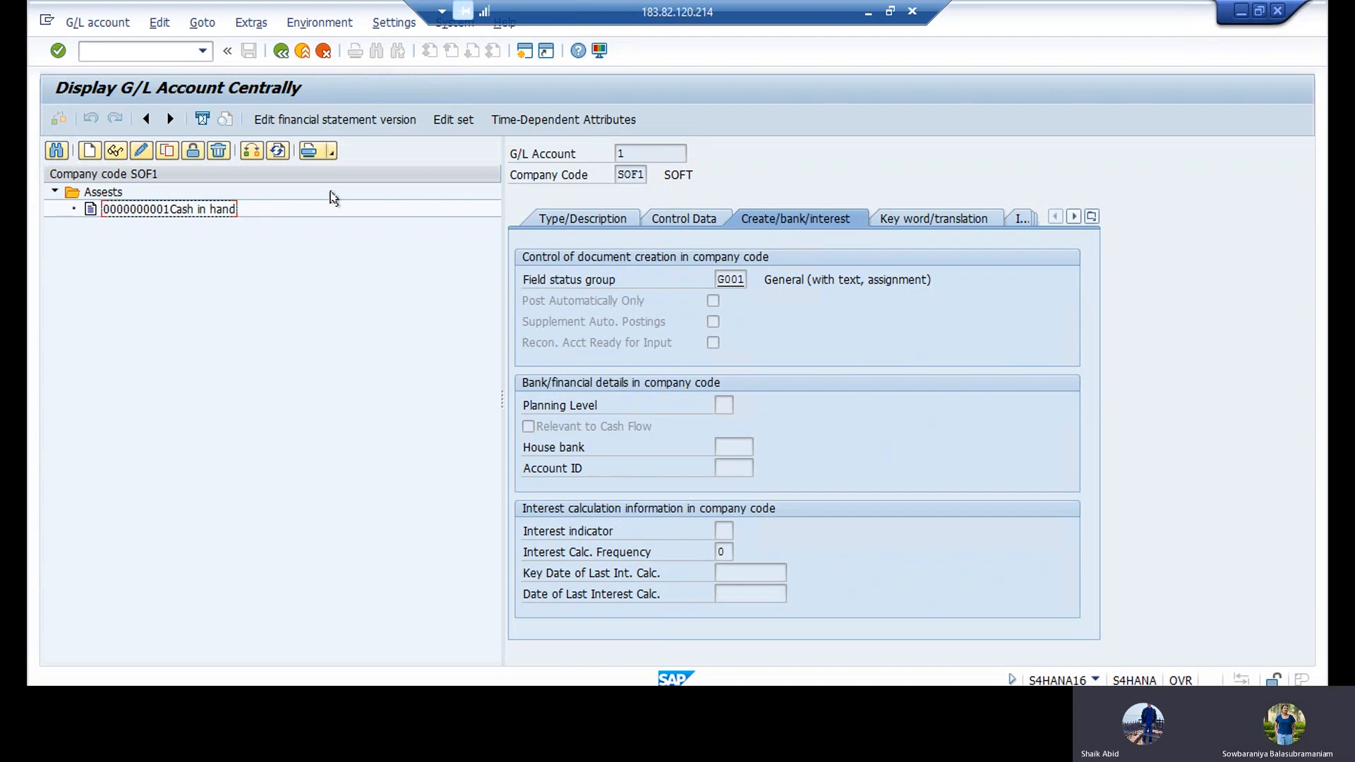
left_click(157, 211)
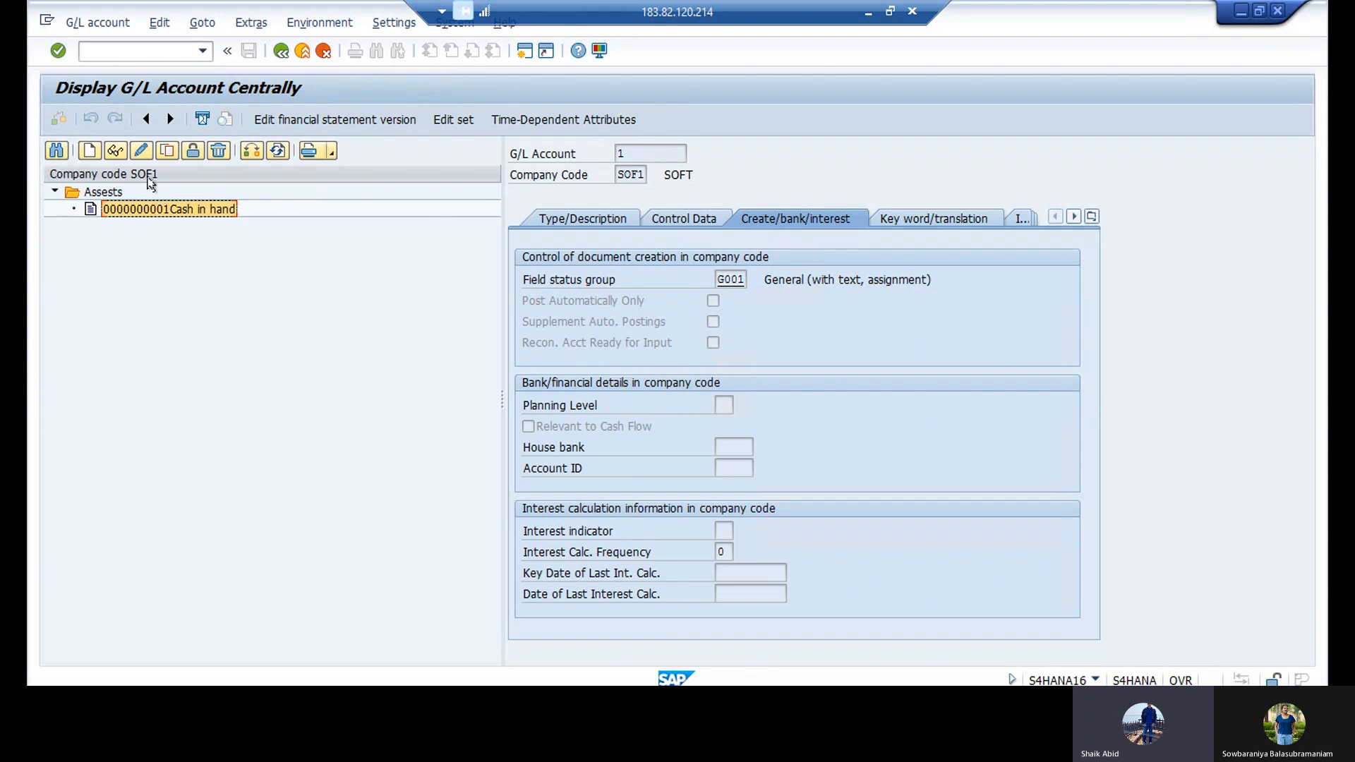
Step: Open the Cash in hand account for changing, review its type, description and control data, and save it without edits
left_click(140, 151)
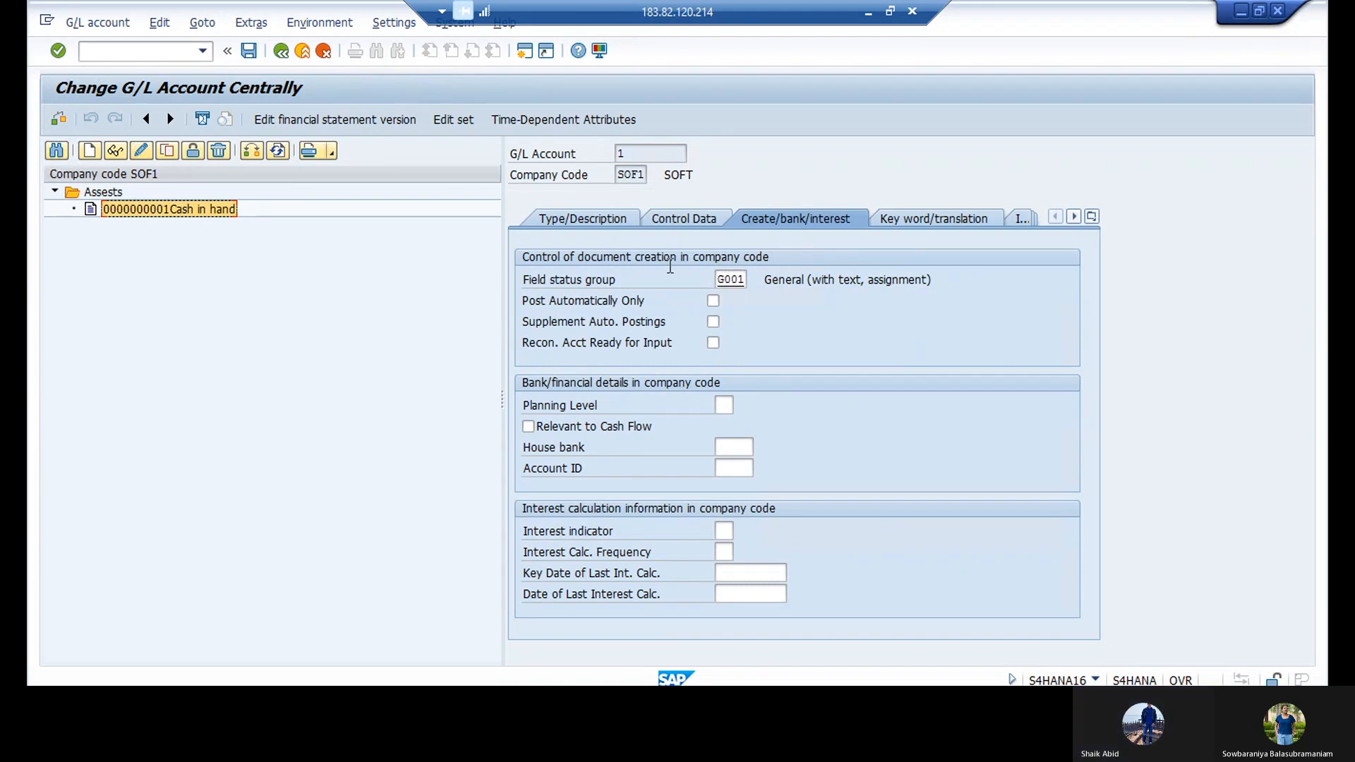
left_click(598, 216)
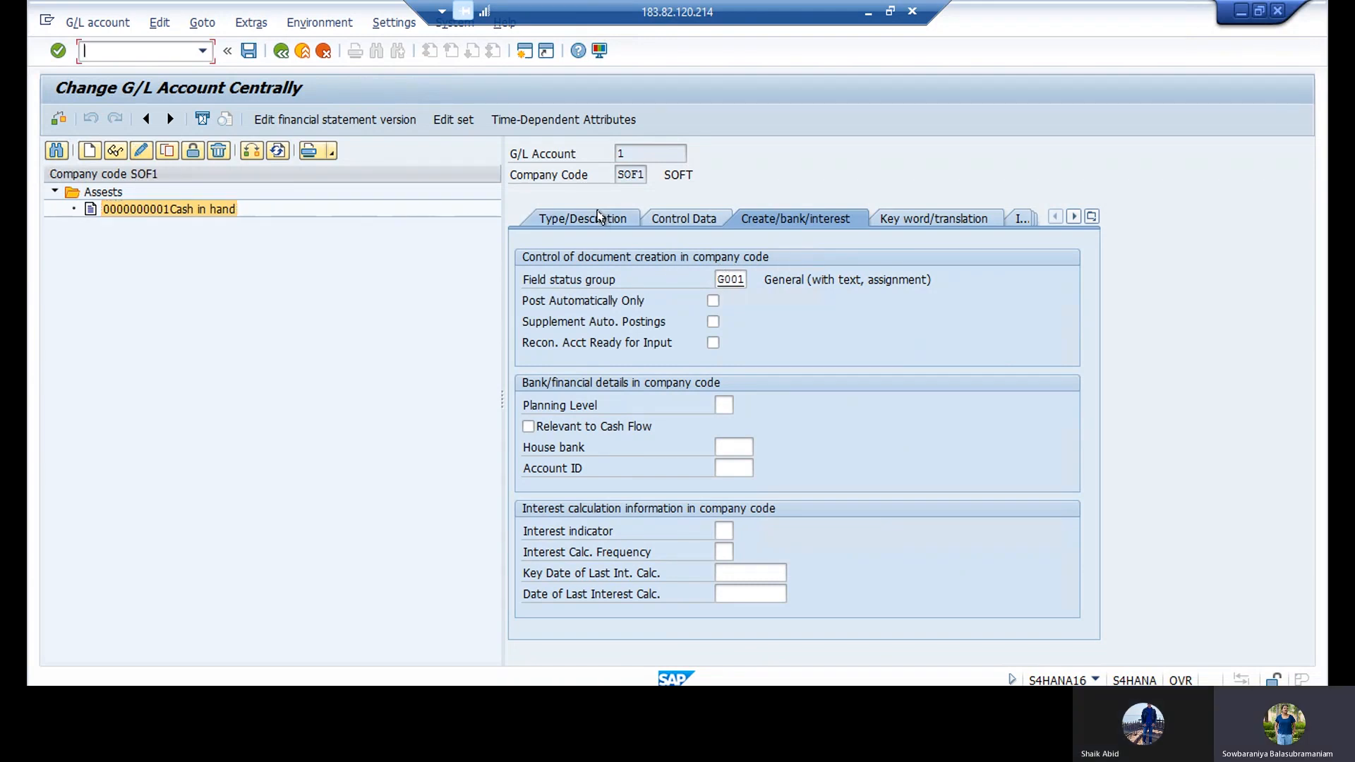
left_click(704, 219)
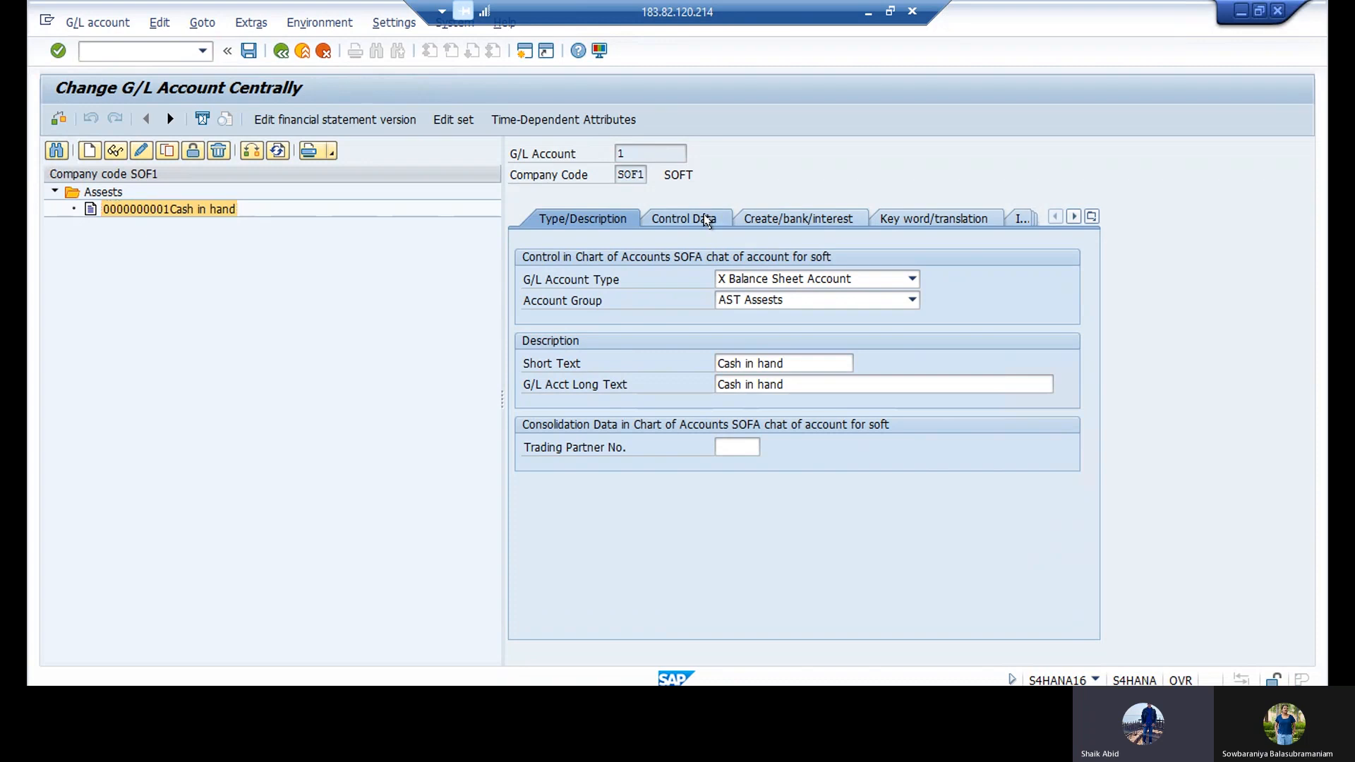
left_click(788, 221)
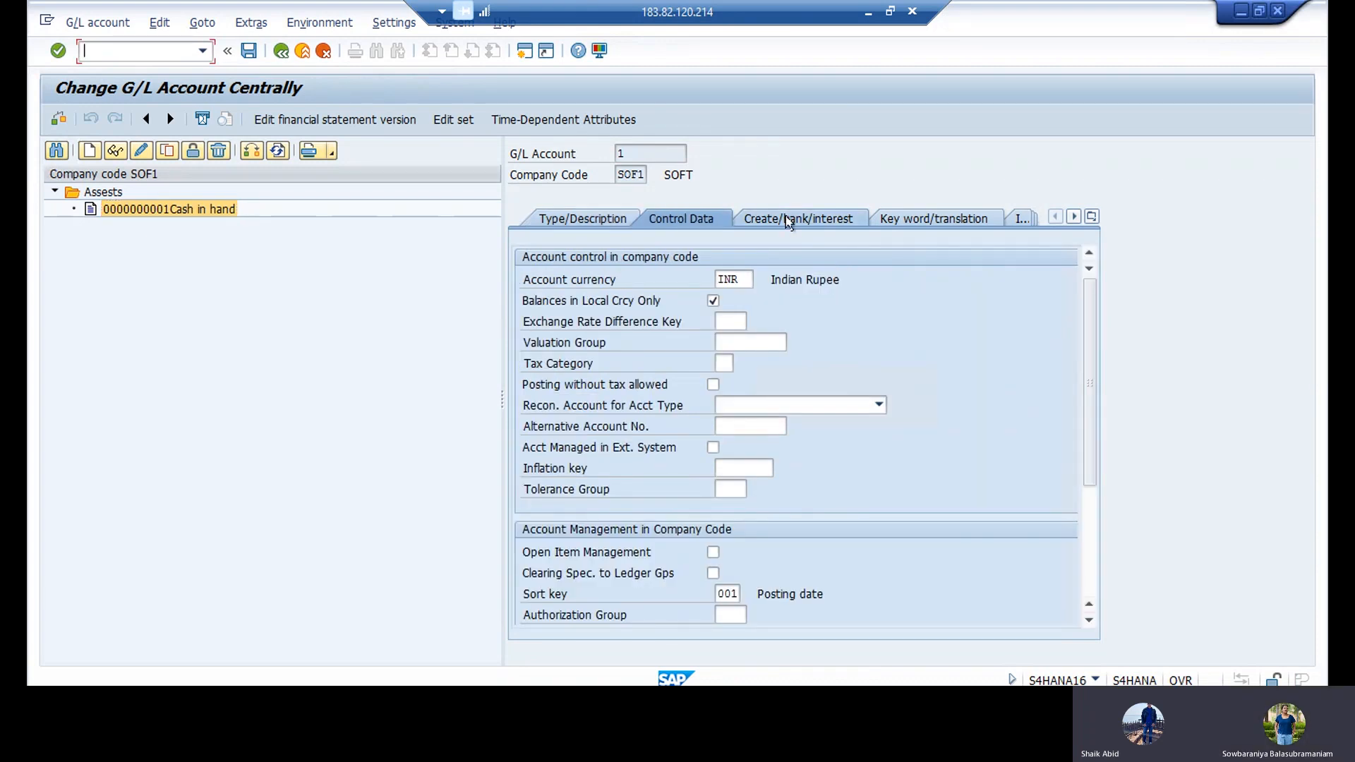
left_click(615, 221)
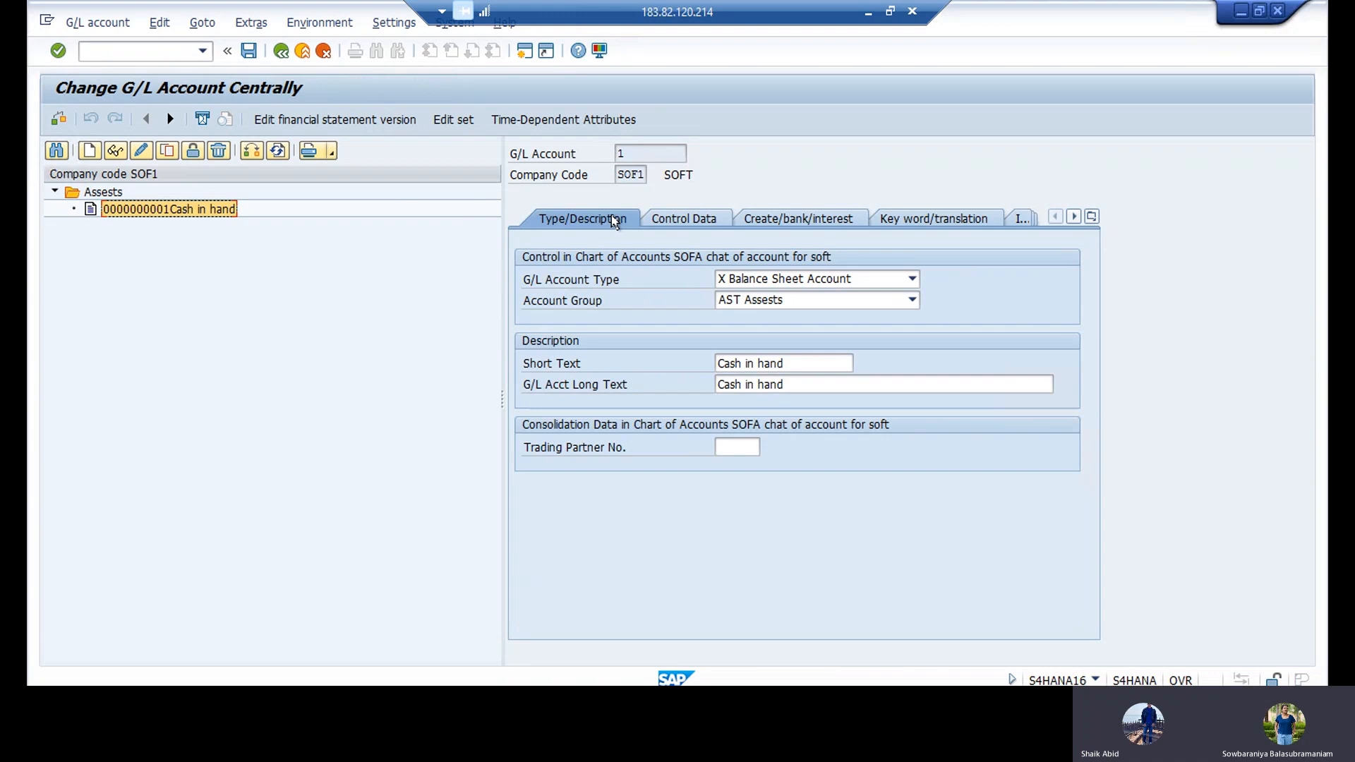
left_click(247, 54)
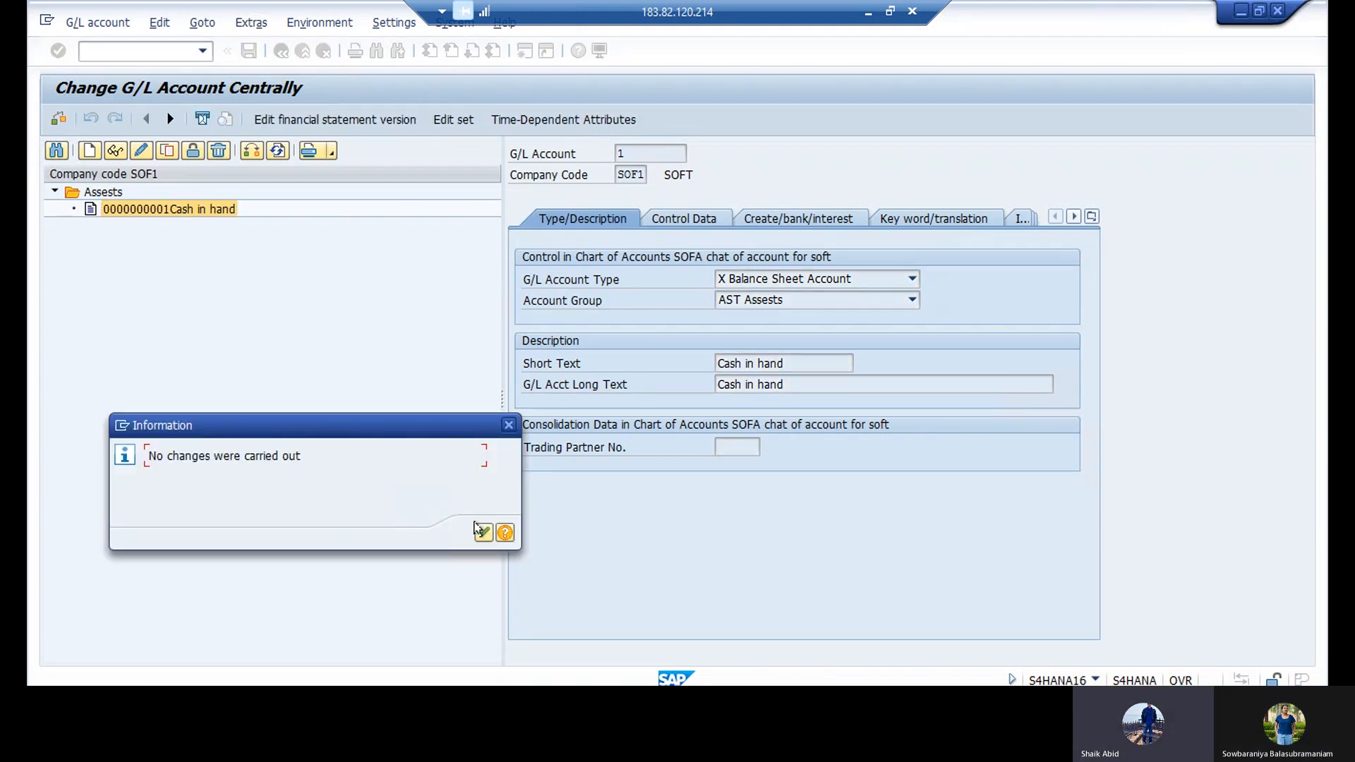
left_click(484, 534)
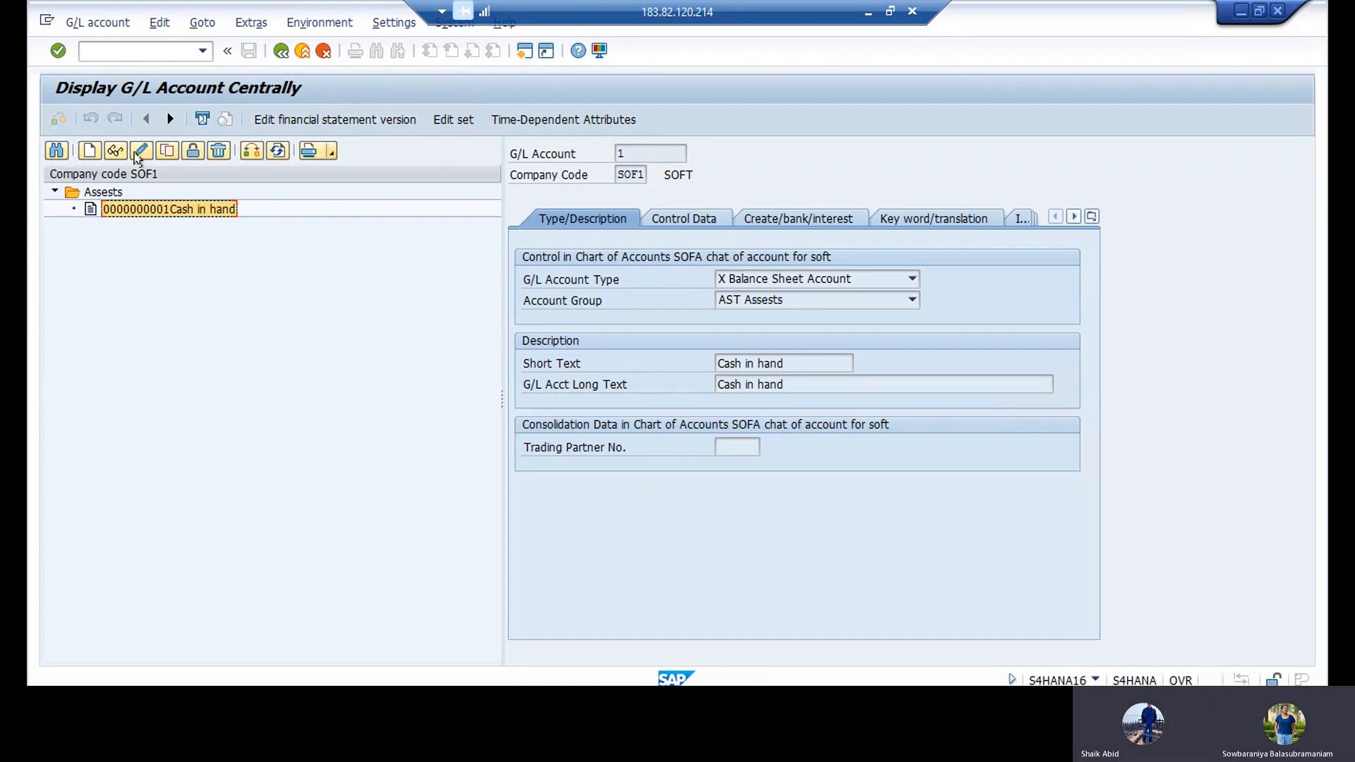
Step: Start creating another G/L account and check the SOFA number ranges in the G/L account groups overview before returning
left_click(89, 151)
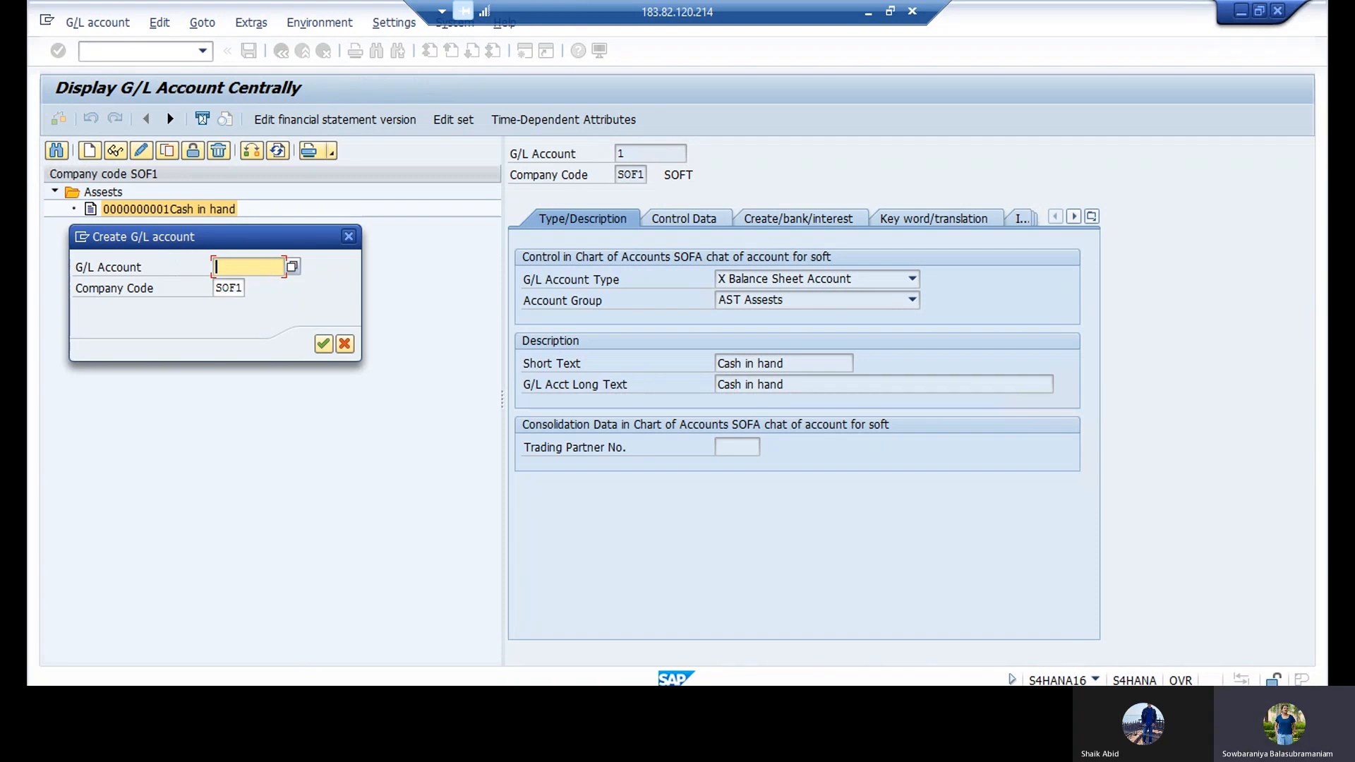
key("alt+Tab")
mouse_move(282, 696)
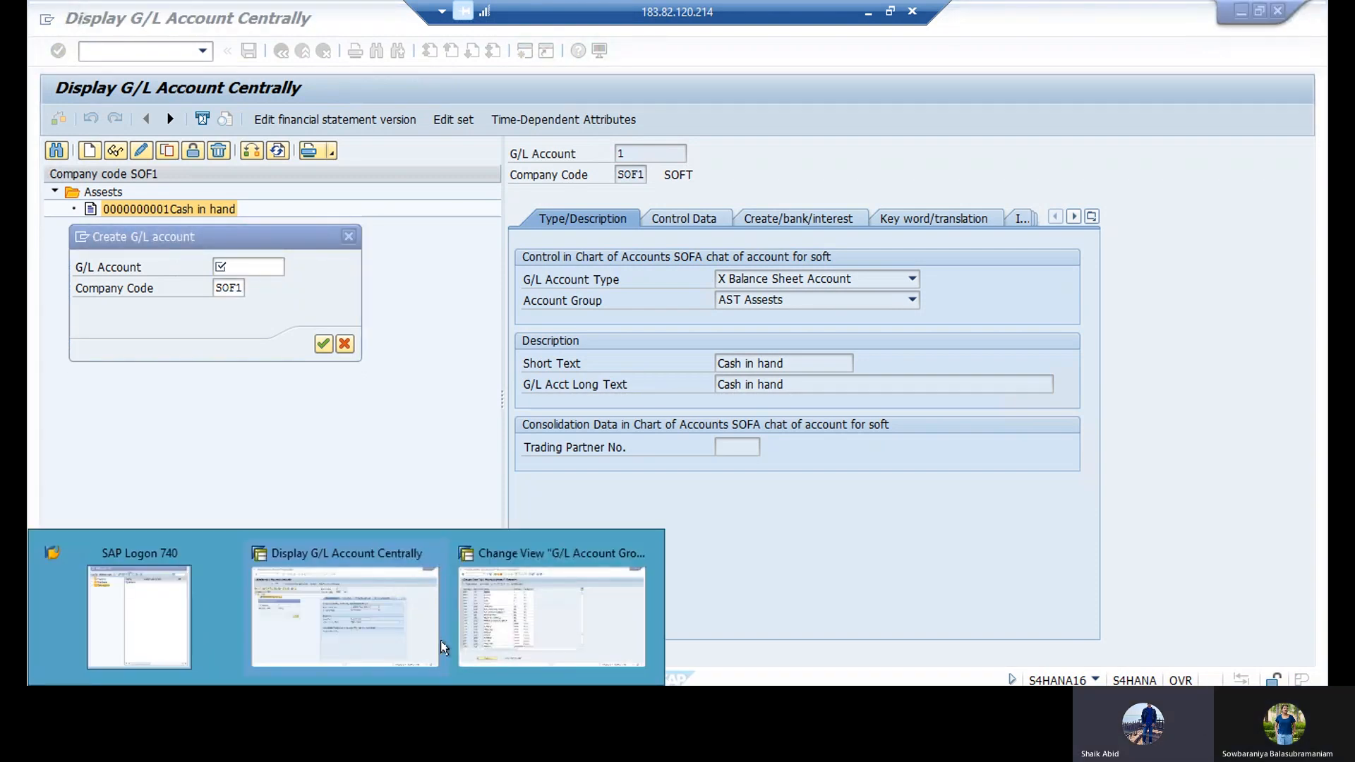
left_click(561, 588)
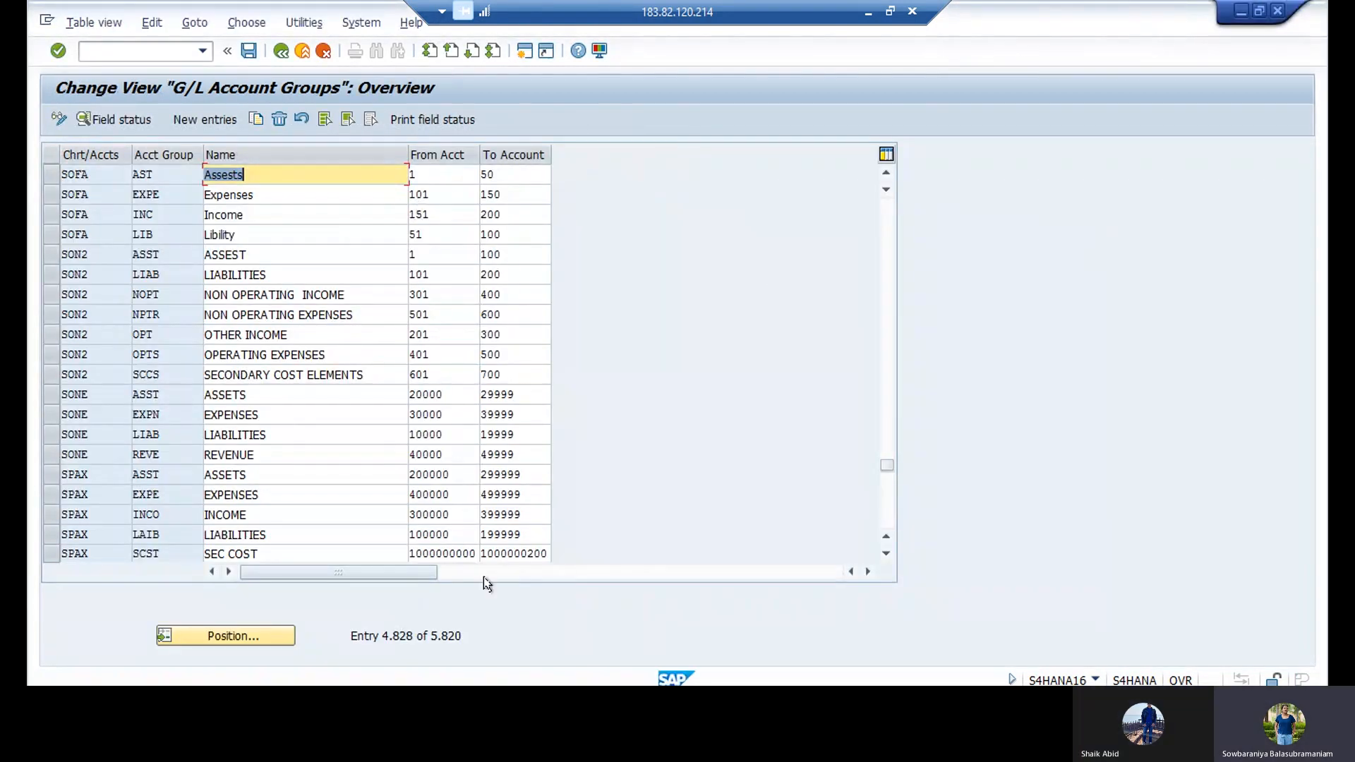
left_click(282, 695)
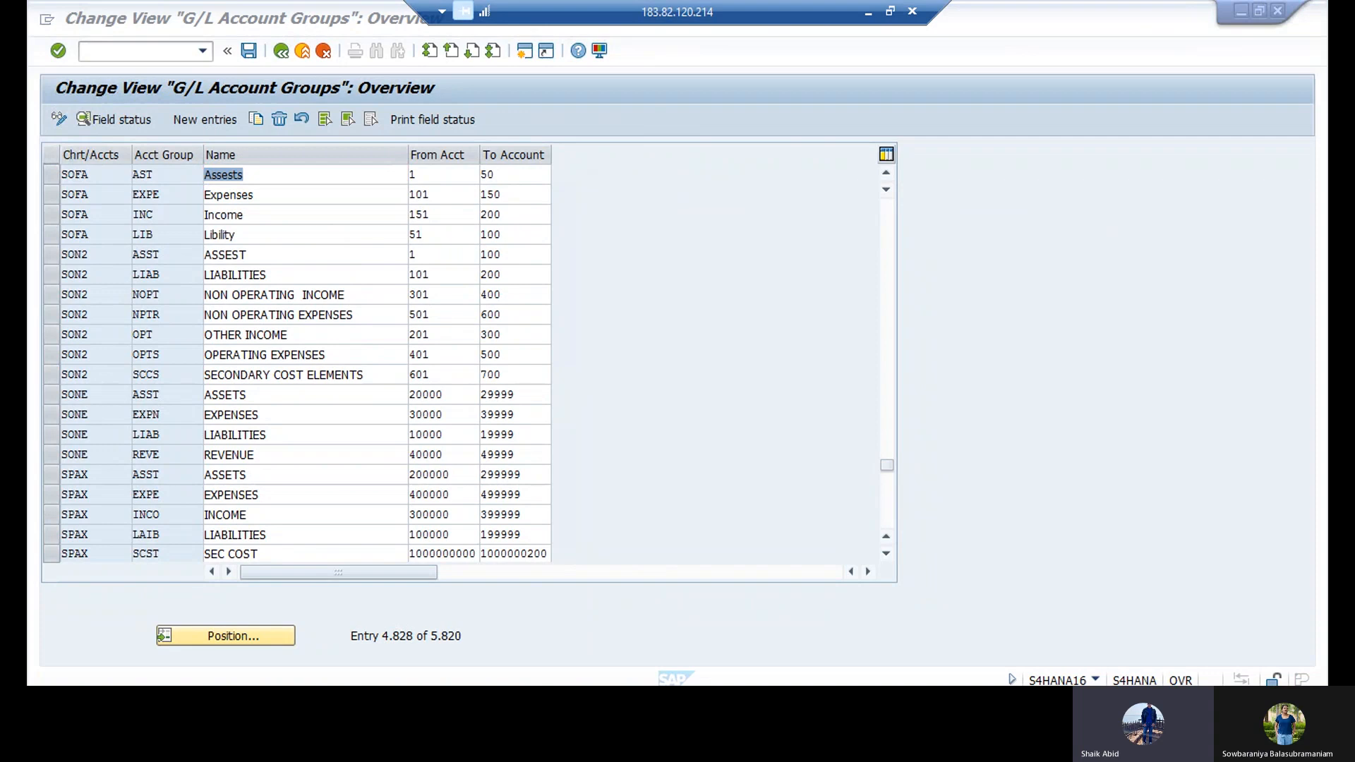
left_click(367, 656)
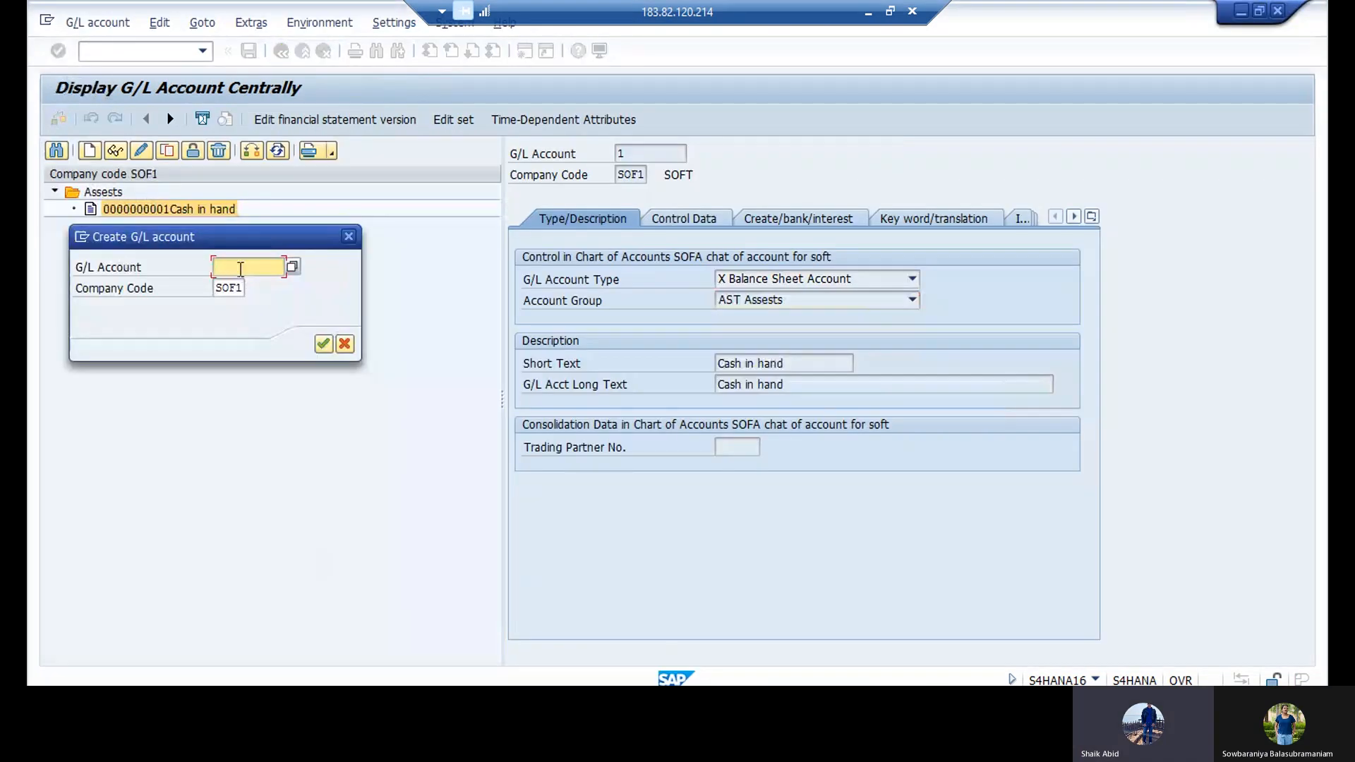
Step: Create G/L account 101 in company code SOF1 with type N Nonoperating Expense or Income and account group EXPE Expenses
type("101")
left_click(324, 346)
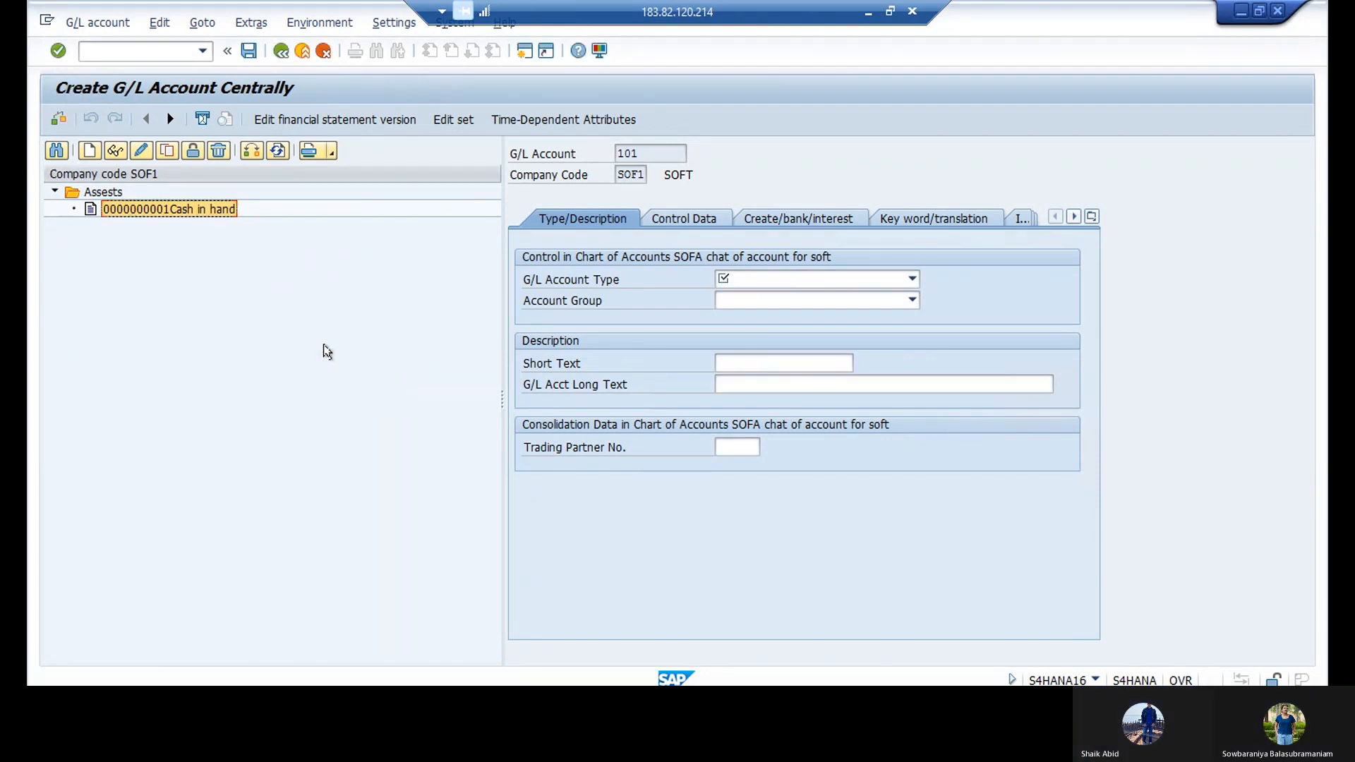
left_click(911, 281)
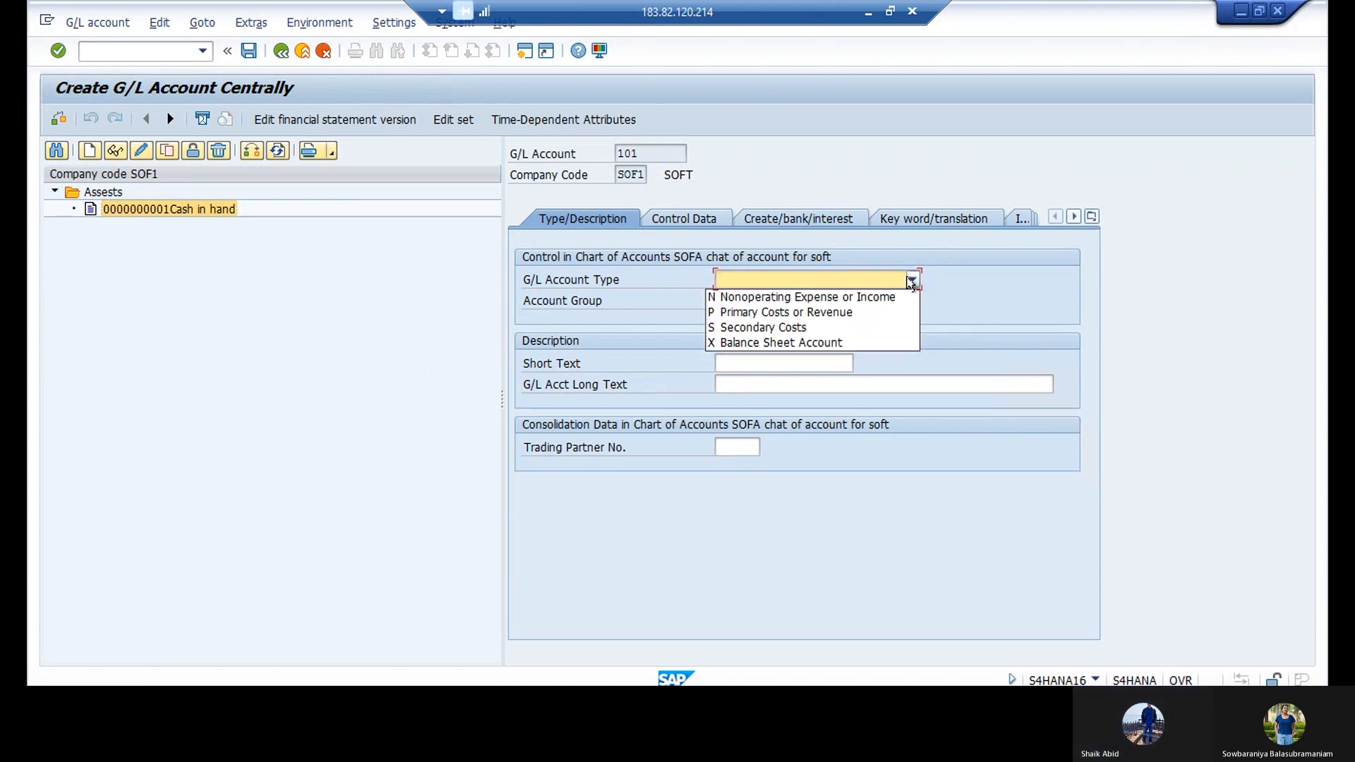
left_click(891, 299)
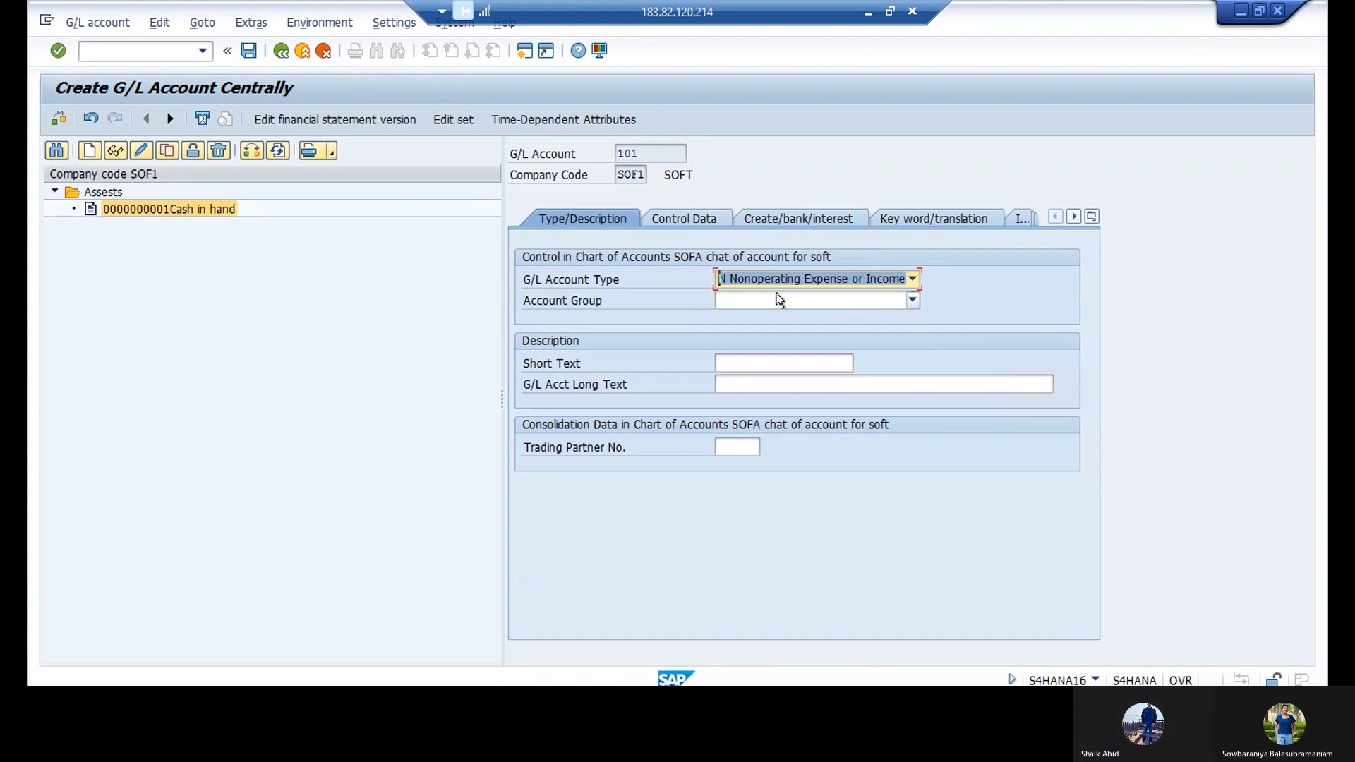
left_click(914, 300)
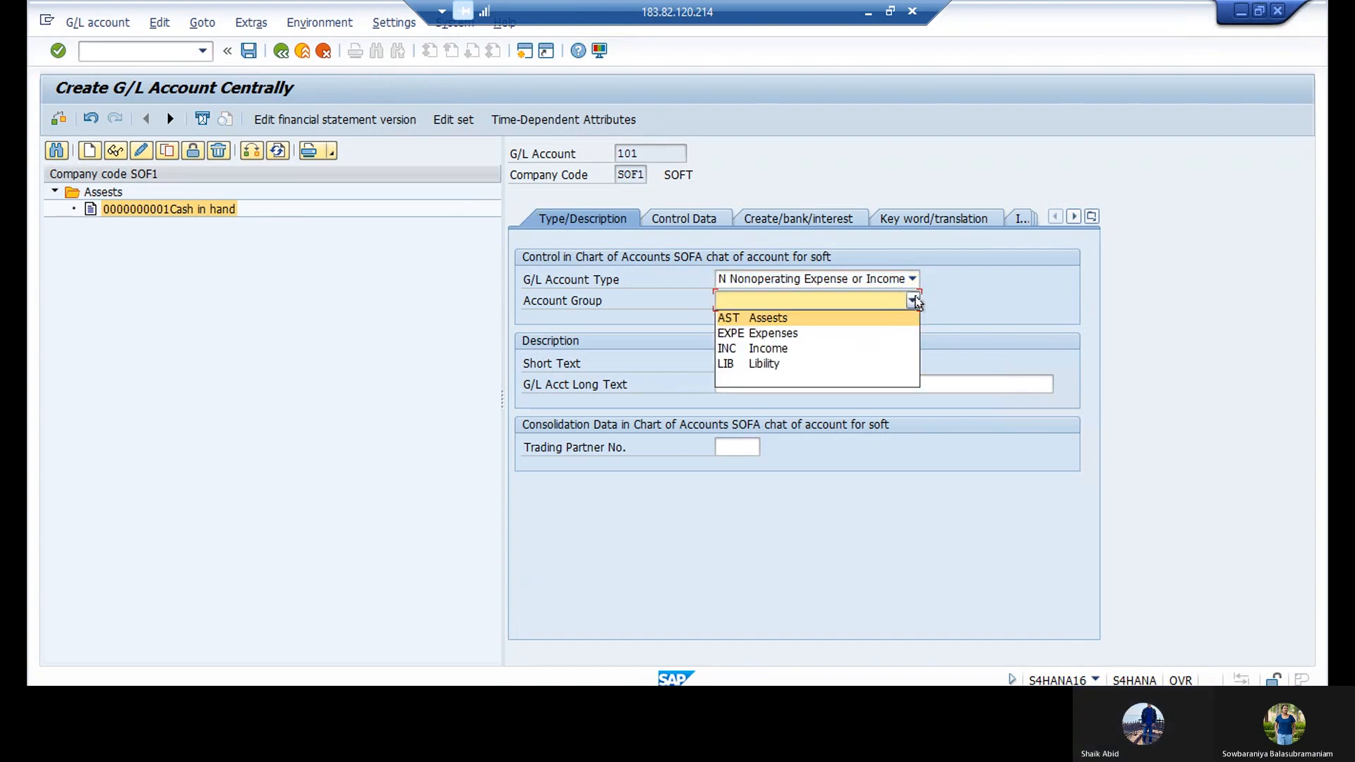
left_click(773, 335)
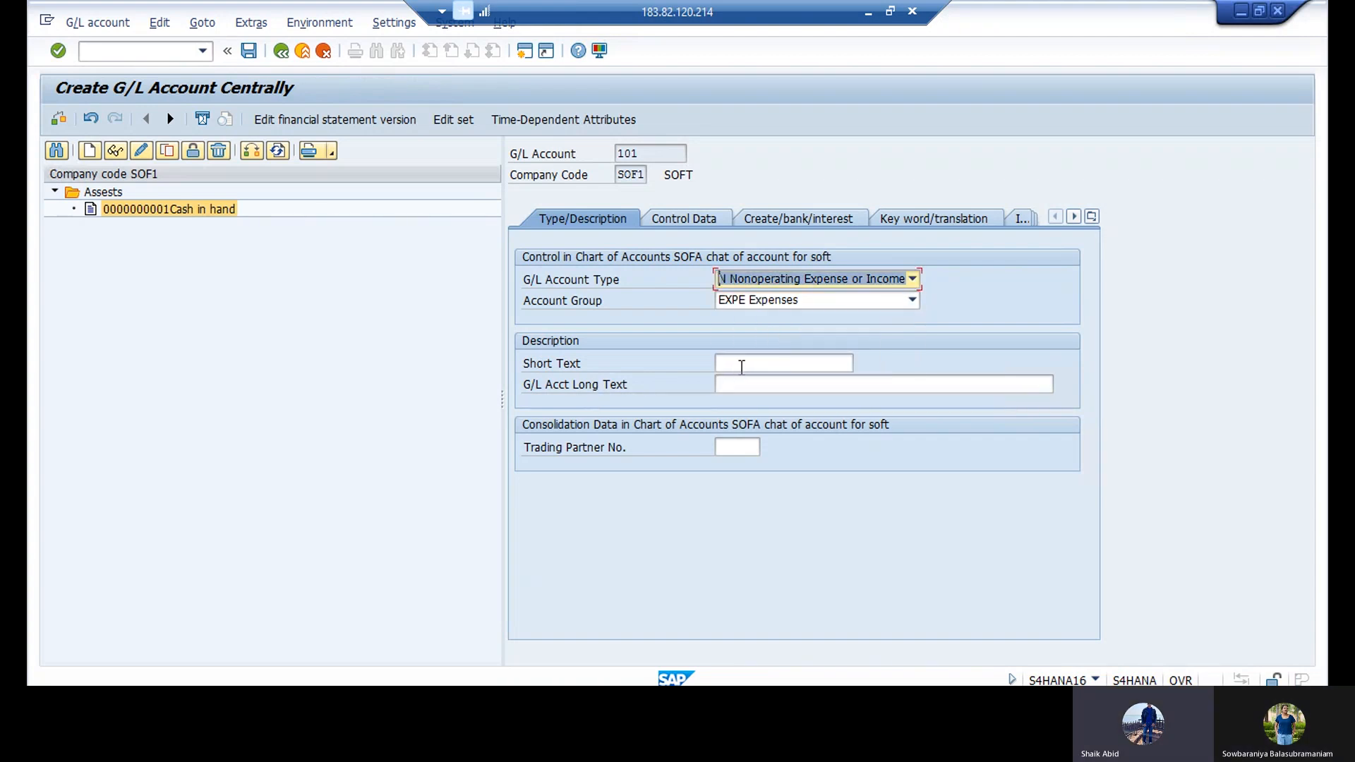
Step: Enter "rent paid" as both the short text and the long text of account 101
left_click(742, 367)
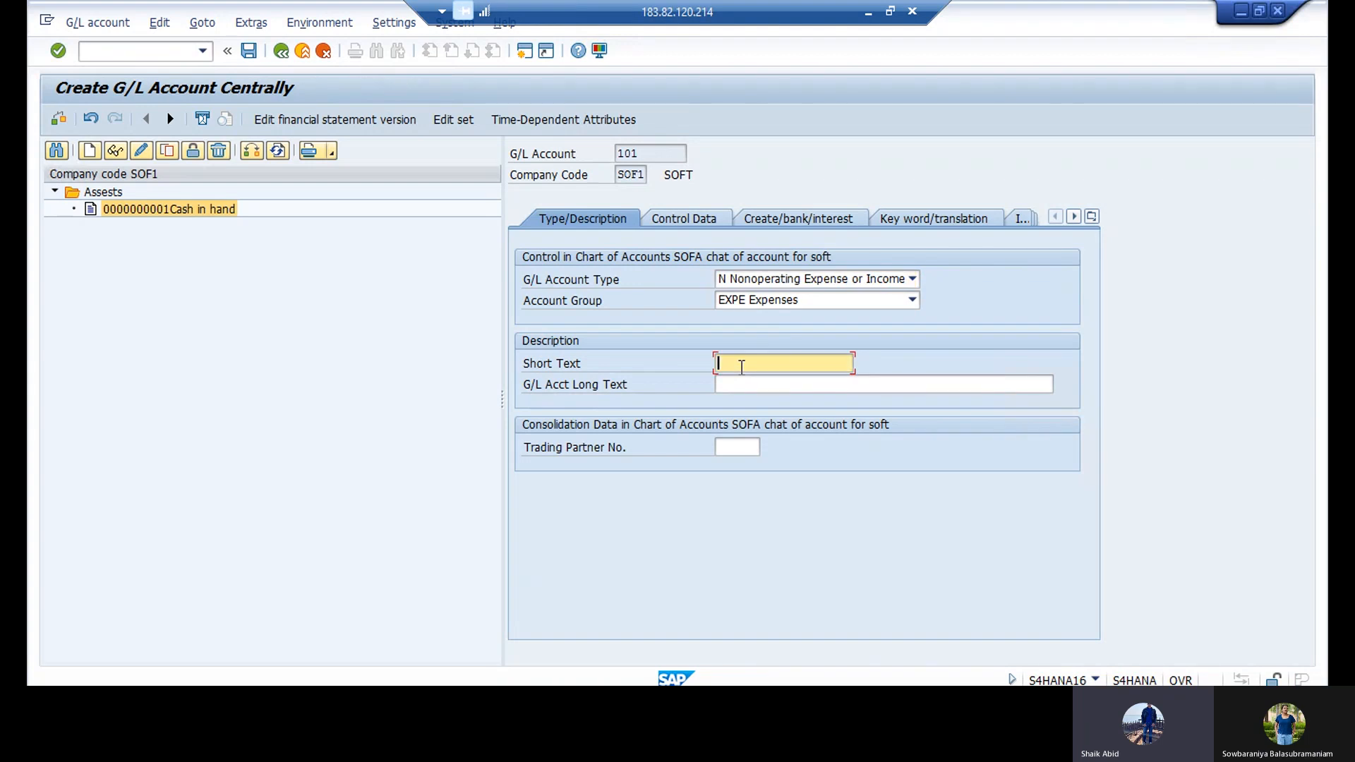
type("rent paied")
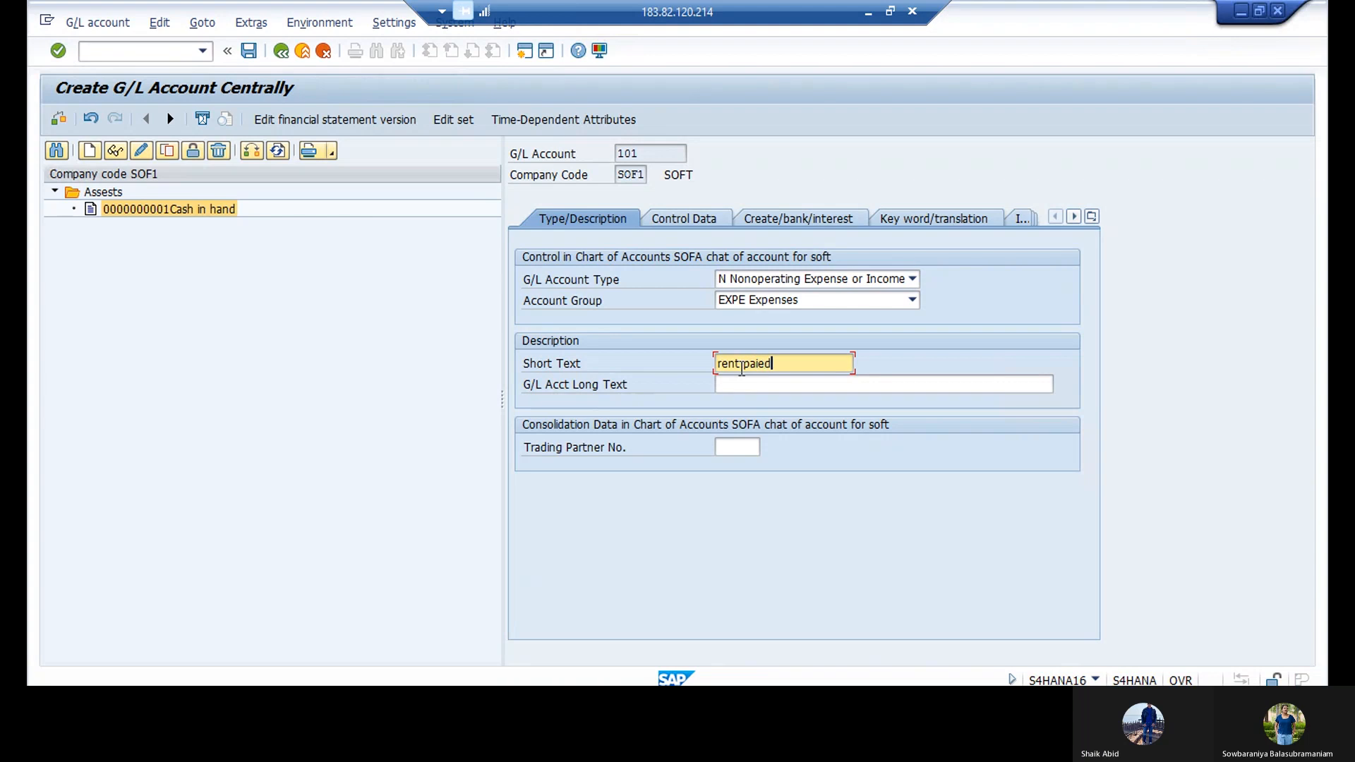
key("BackSpace")
key("BackSpace")
key("BackSpace")
key("BackSpace")
type("id")
left_click(743, 384)
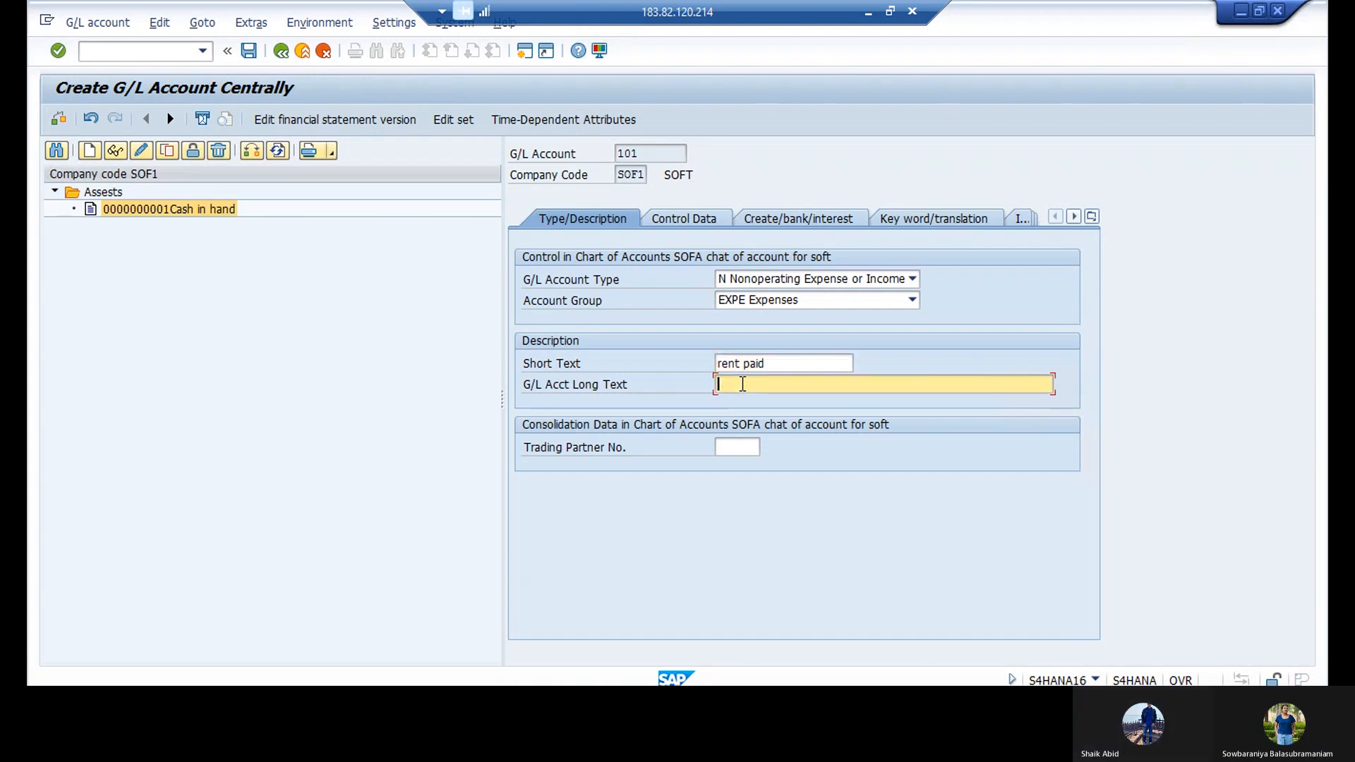
type("rent ")
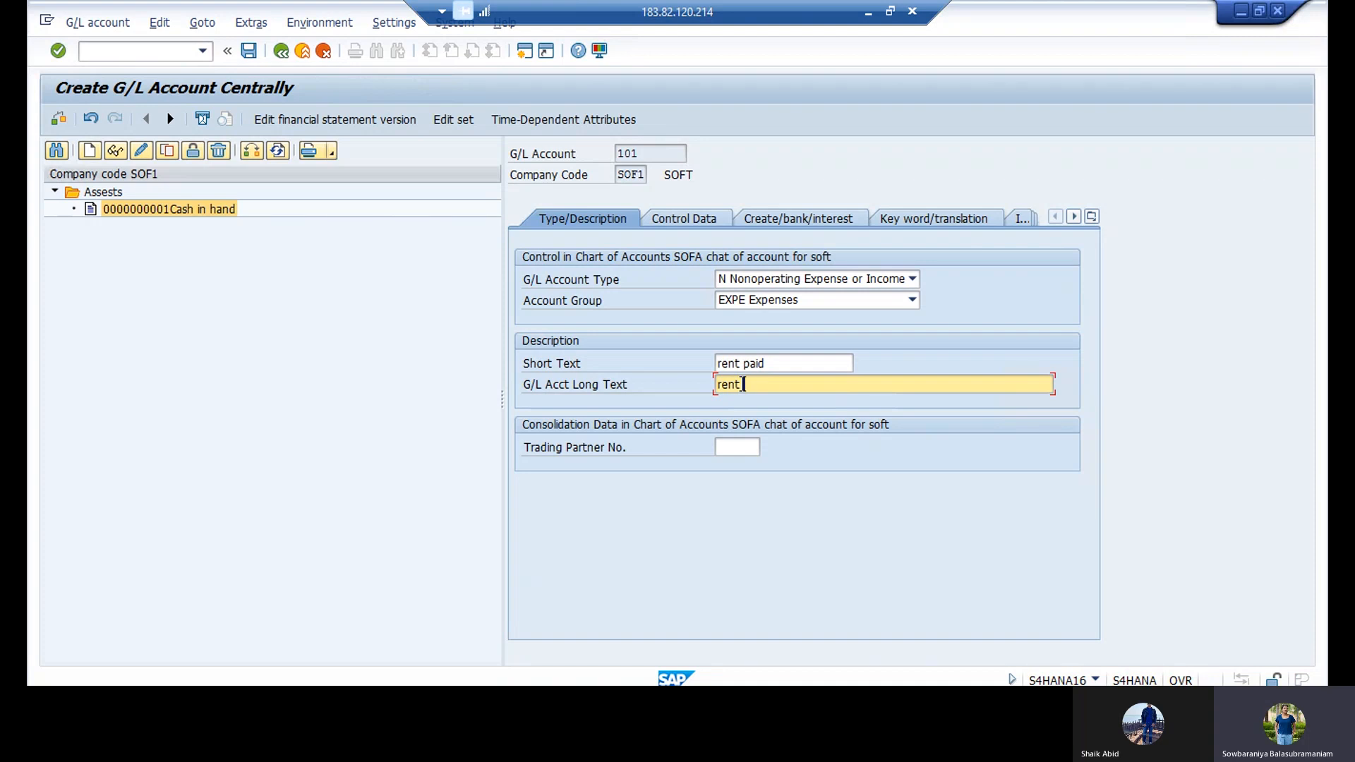
type("paid")
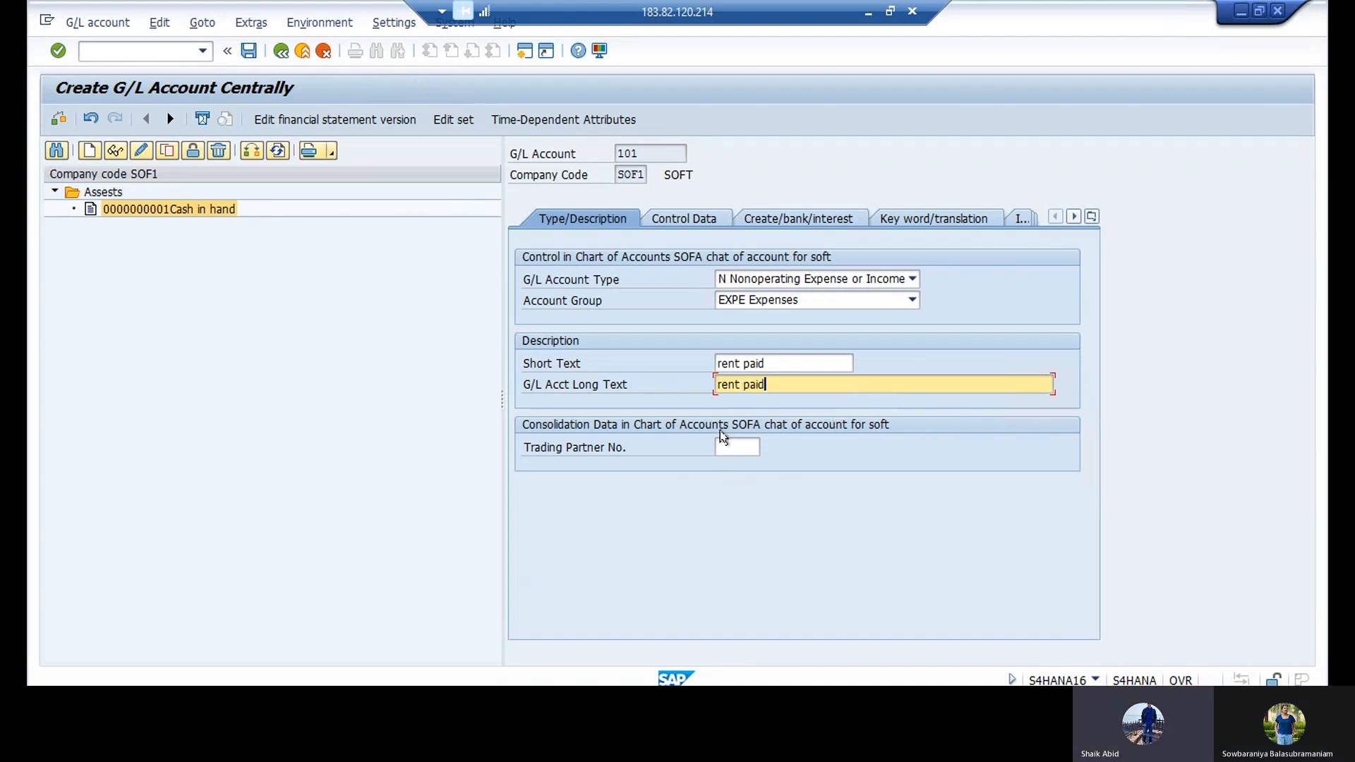
key("Return")
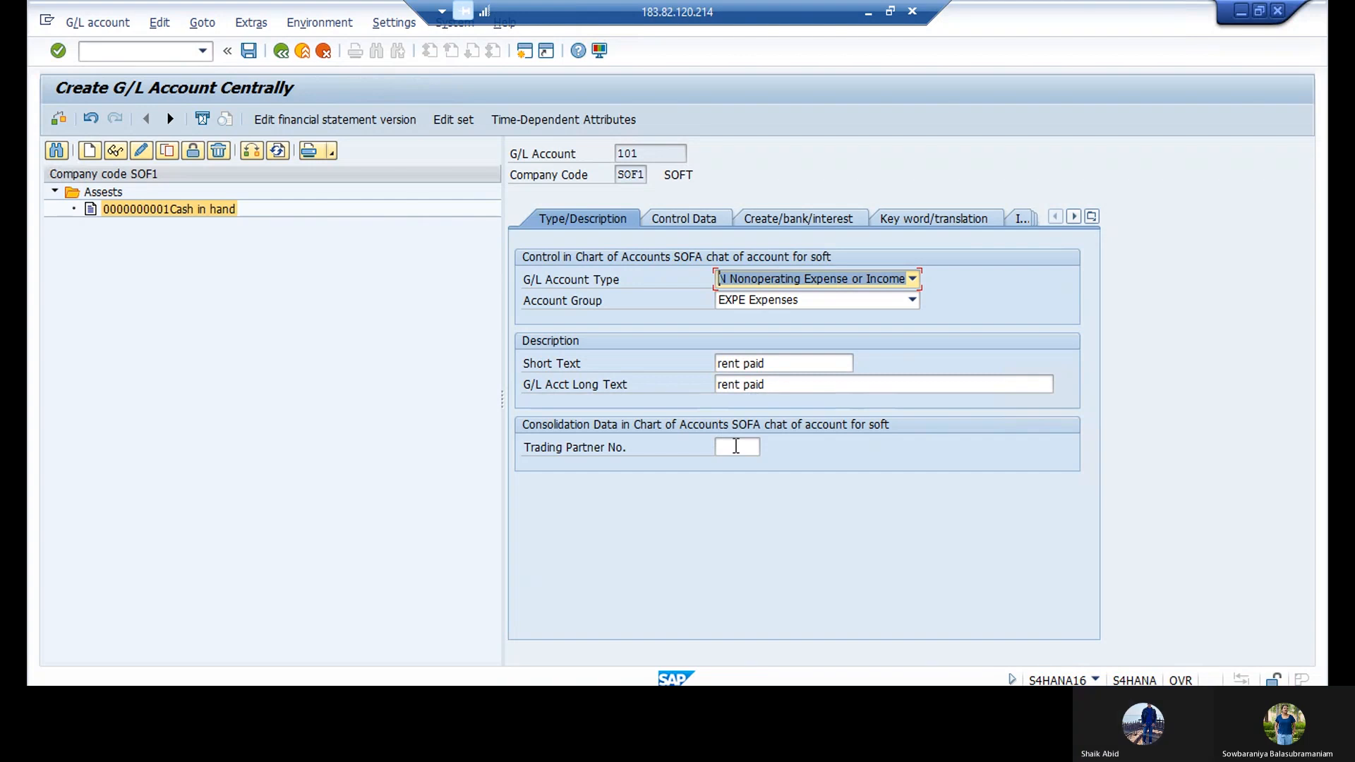
Step: In the control data of account 101, enable Balances in Local Crcy Only and set the sort key to 001 Posting date
left_click(674, 219)
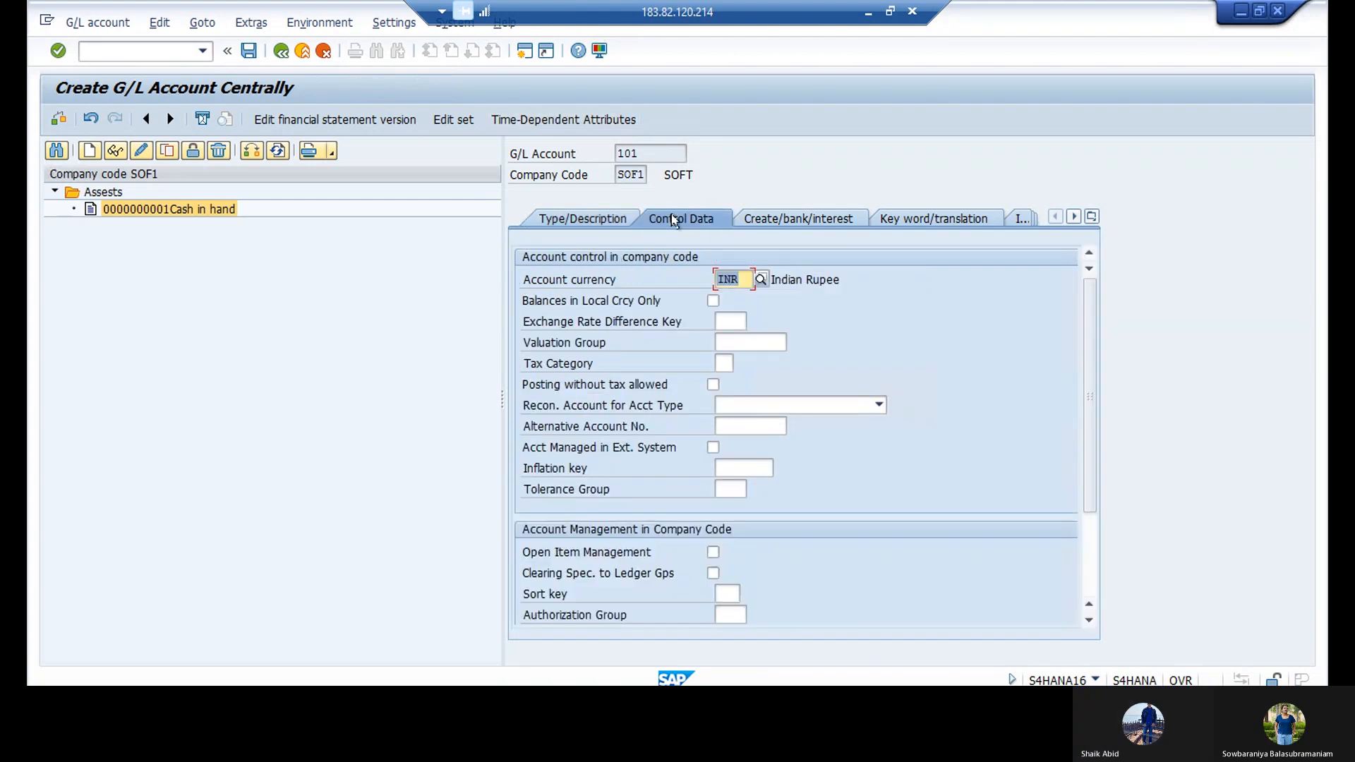
left_click(712, 302)
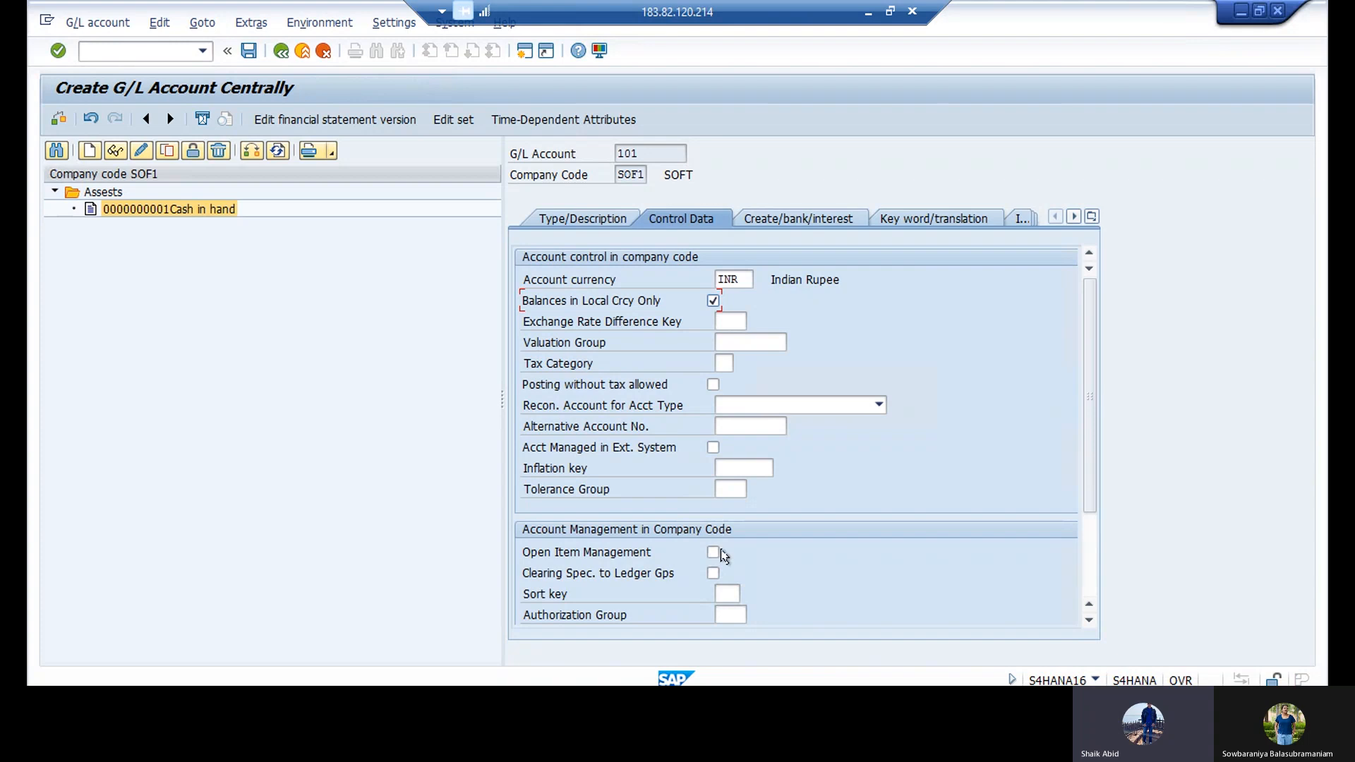
left_click(725, 595)
type("001")
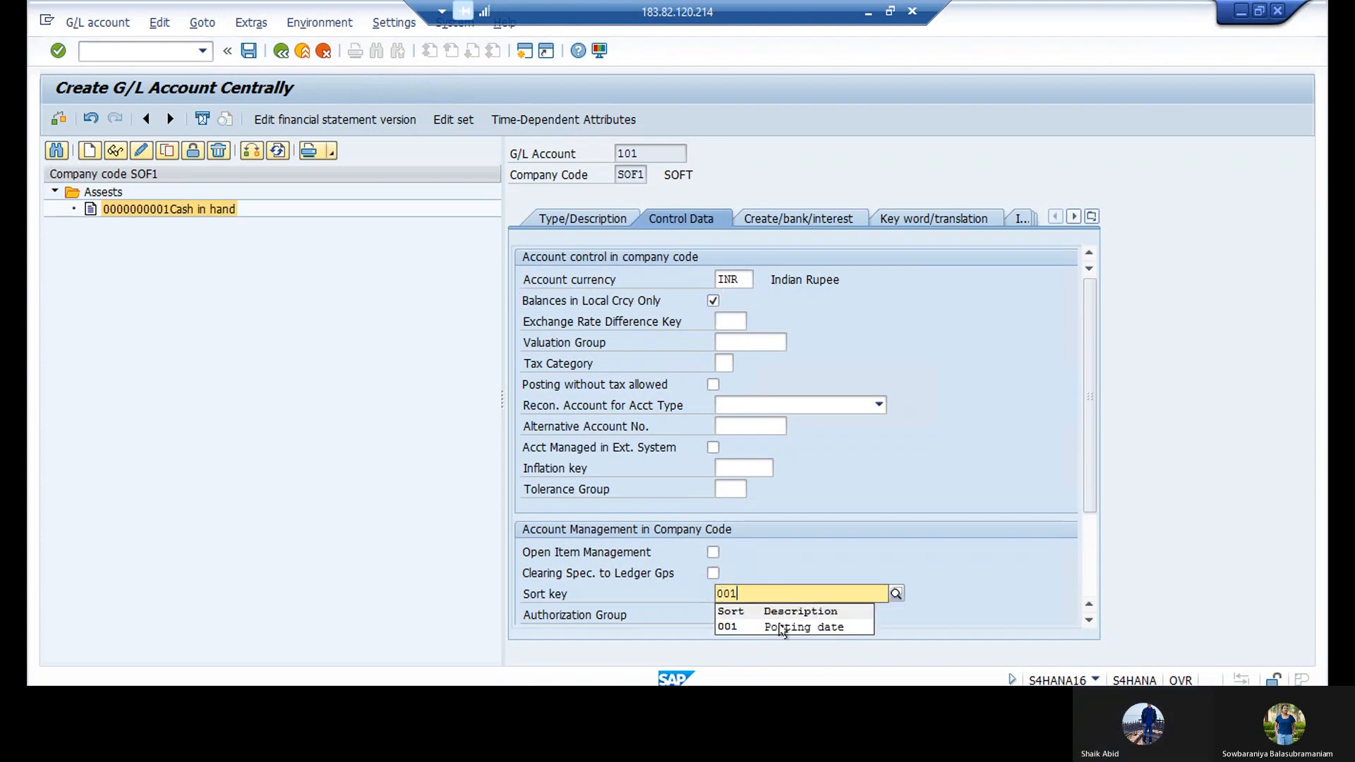
left_click(782, 628)
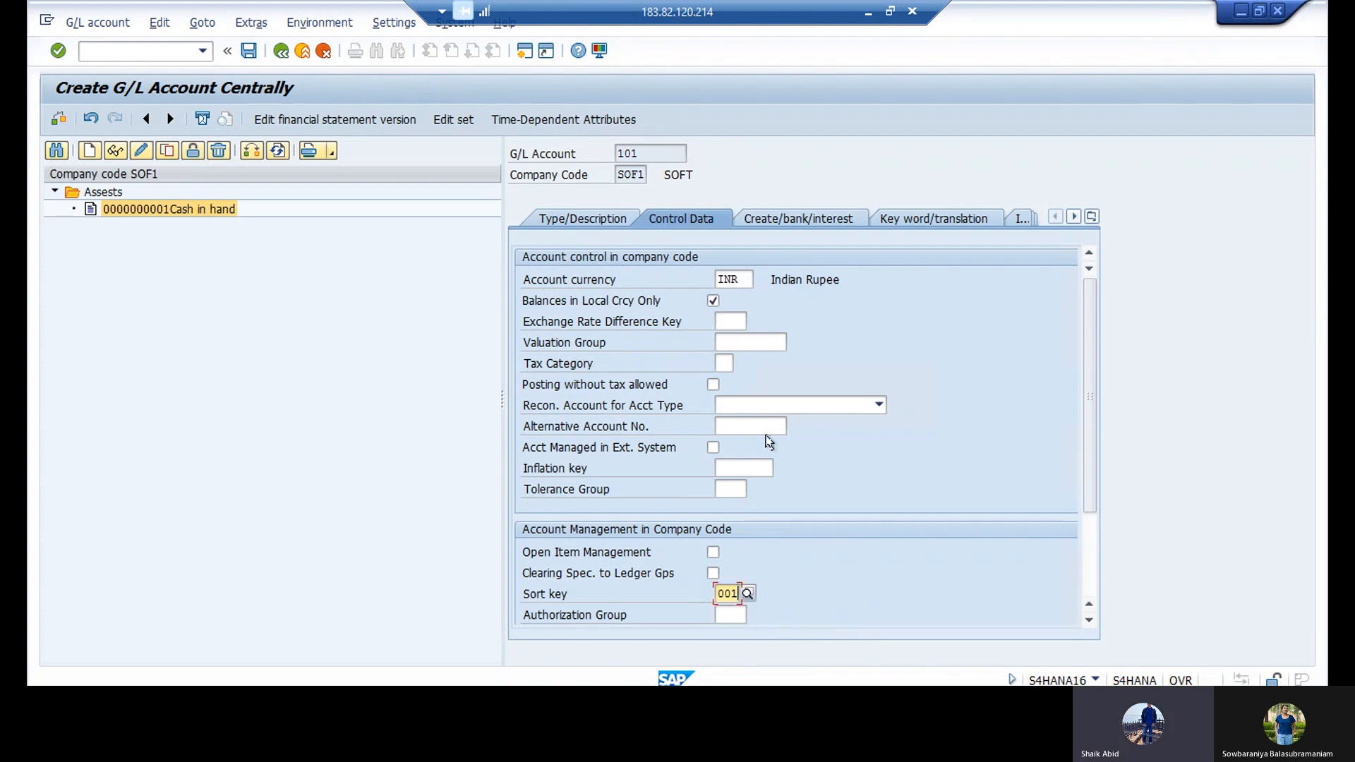
Step: Assign field status group G001 to account 101 and save the account
left_click(778, 222)
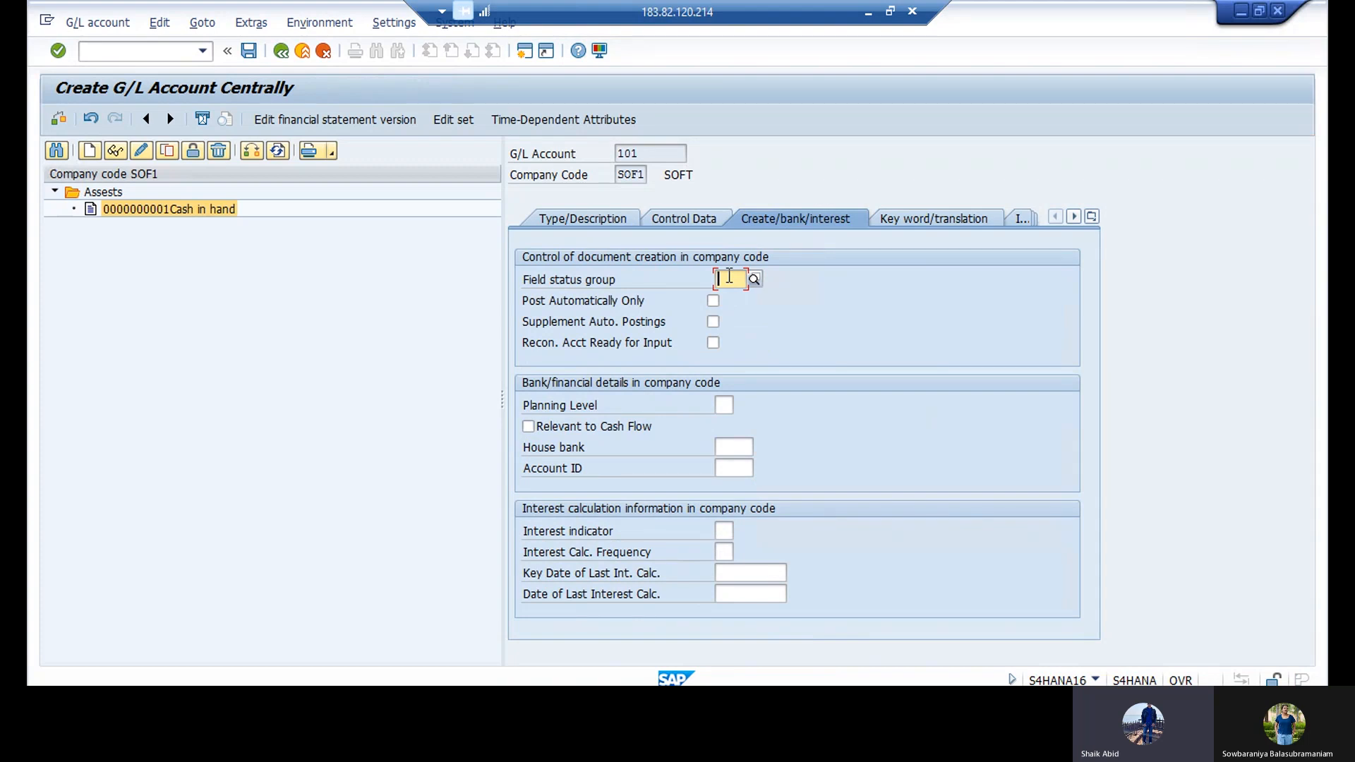
type("g00")
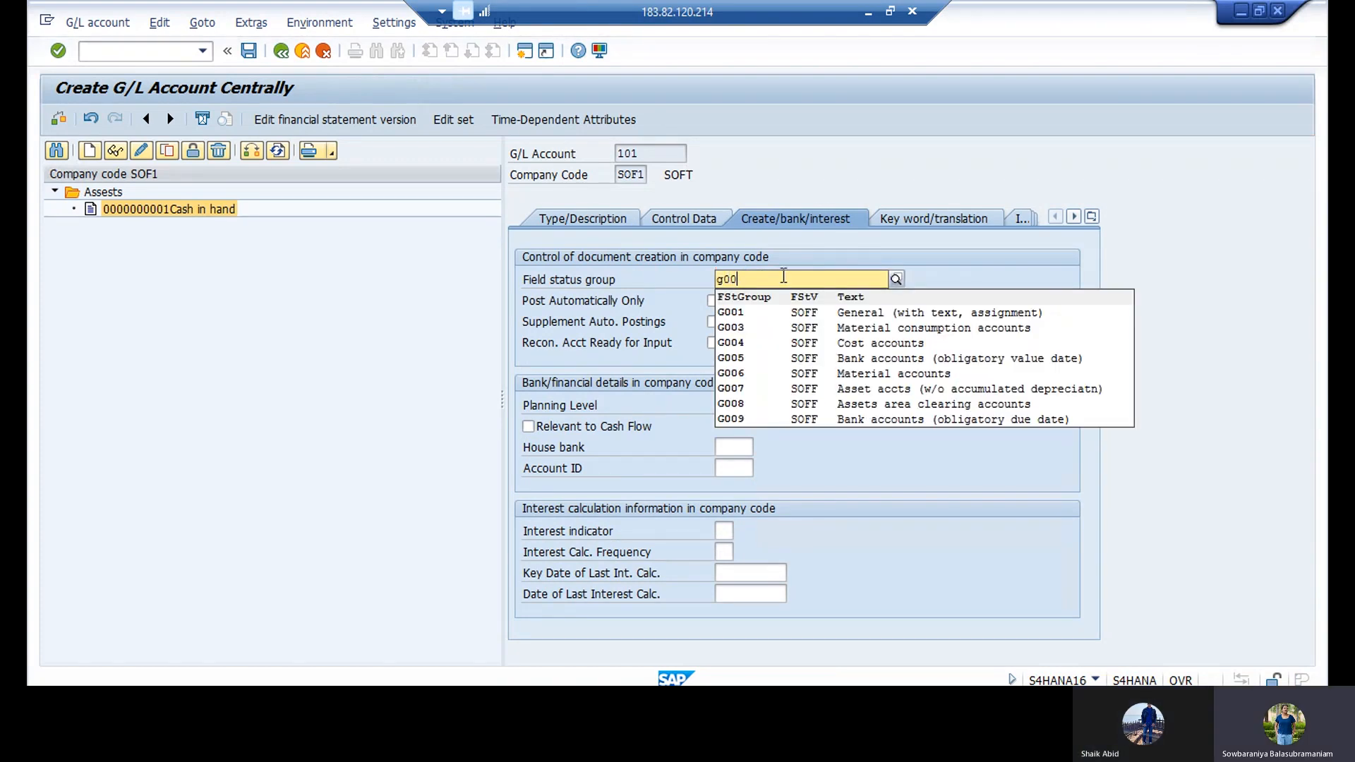
left_click(802, 320)
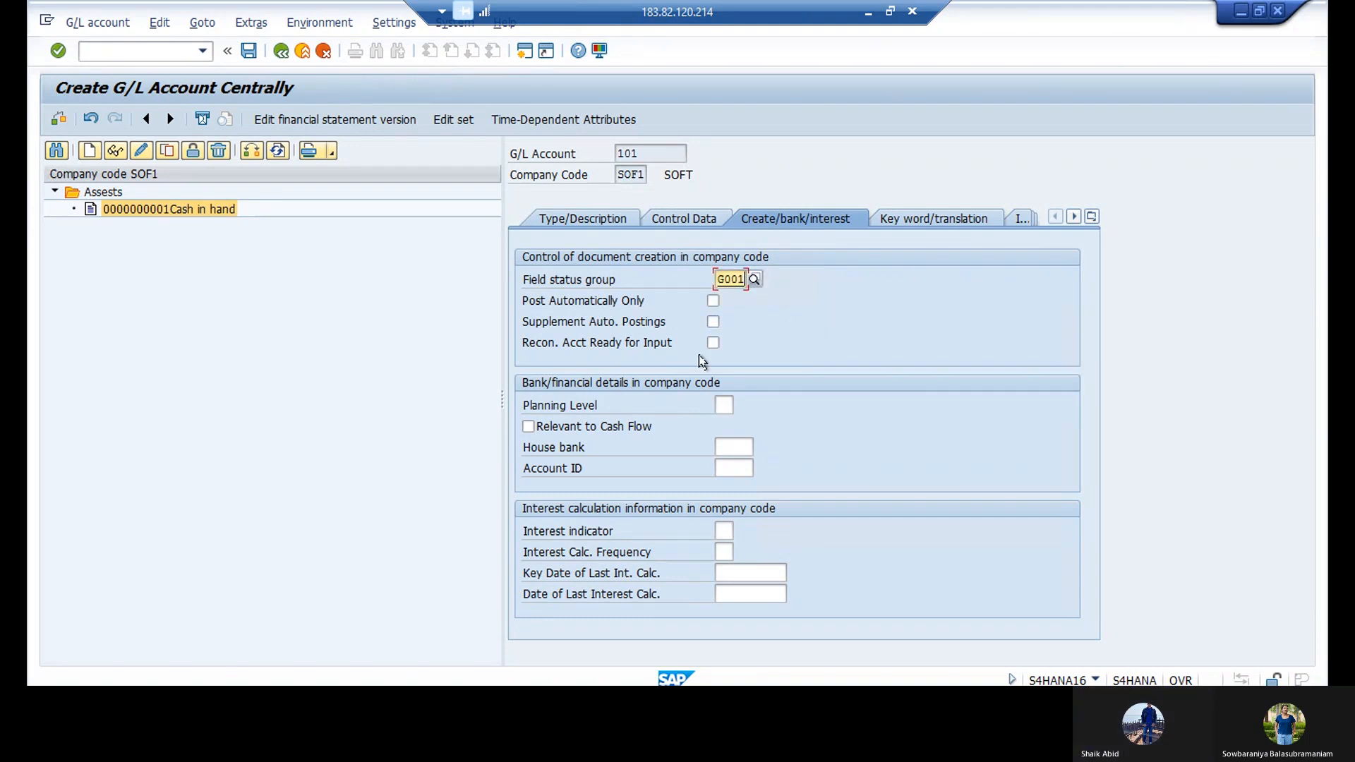
key("Return")
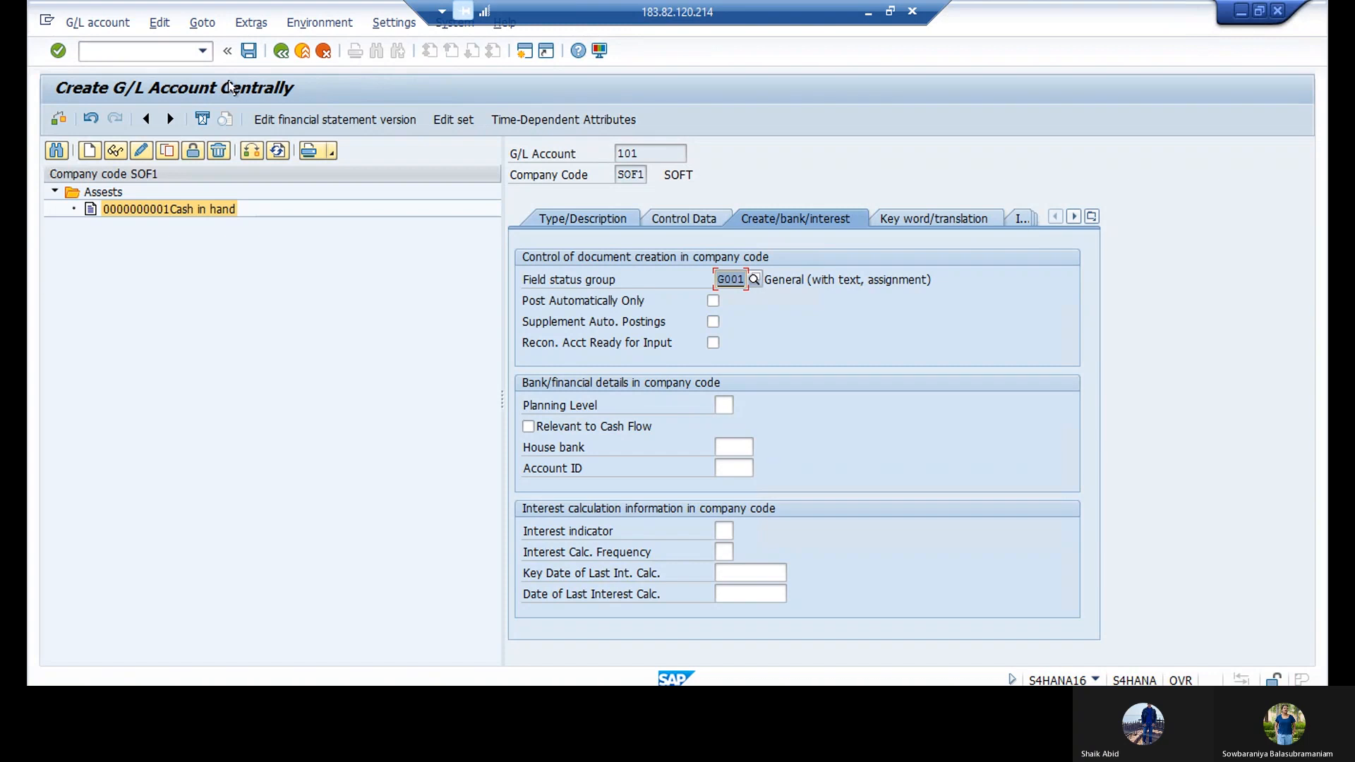
left_click(248, 51)
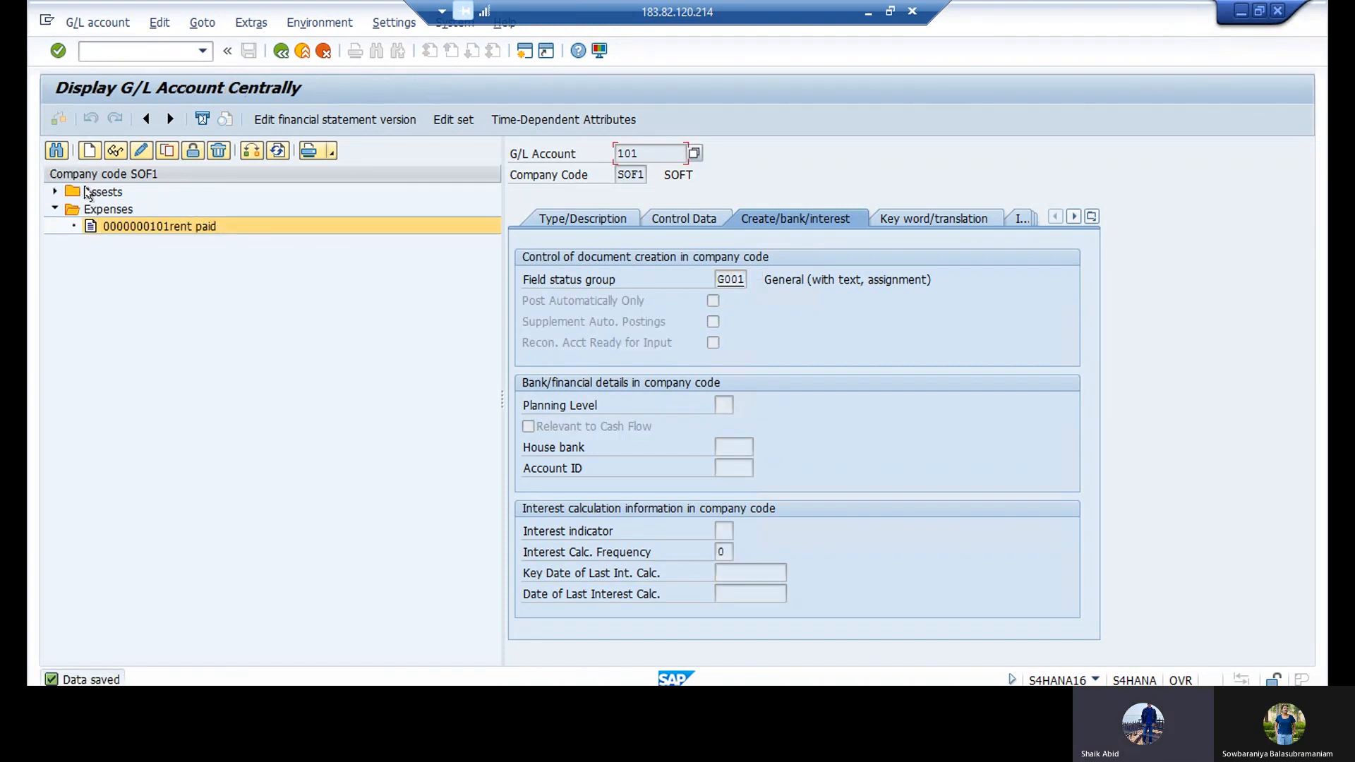
Step: Expand the Assests accounts, then start creating another G/L account and consult the G/L account groups overview before returning
left_click(53, 191)
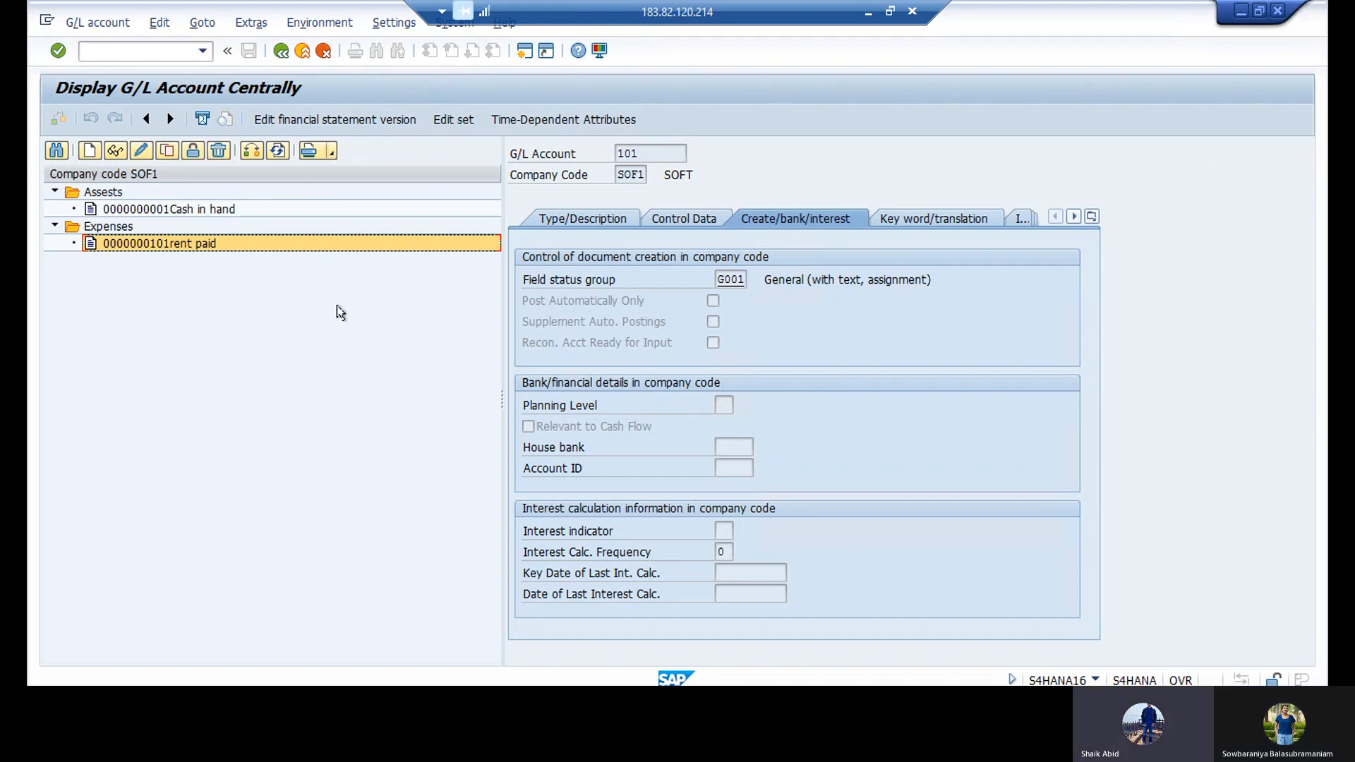
left_click(91, 151)
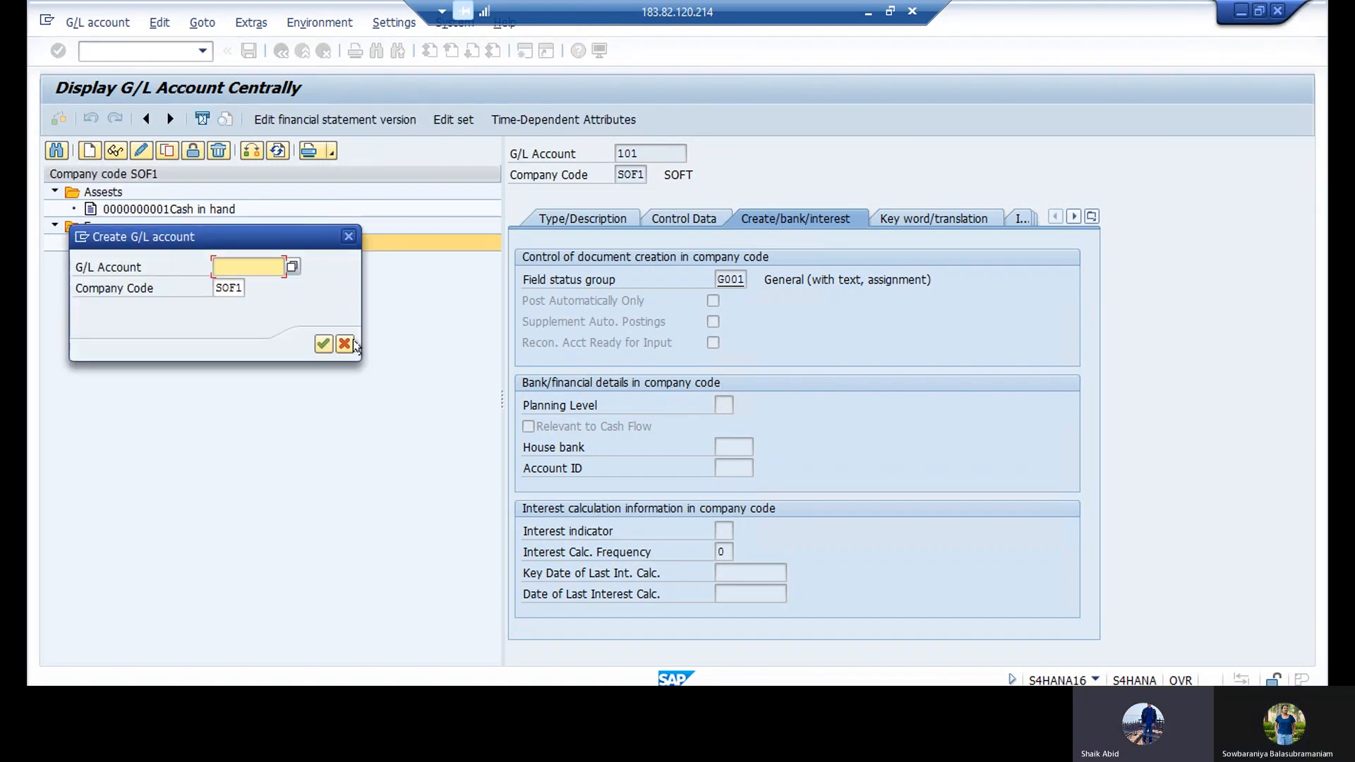
left_click(245, 268)
left_click(318, 696)
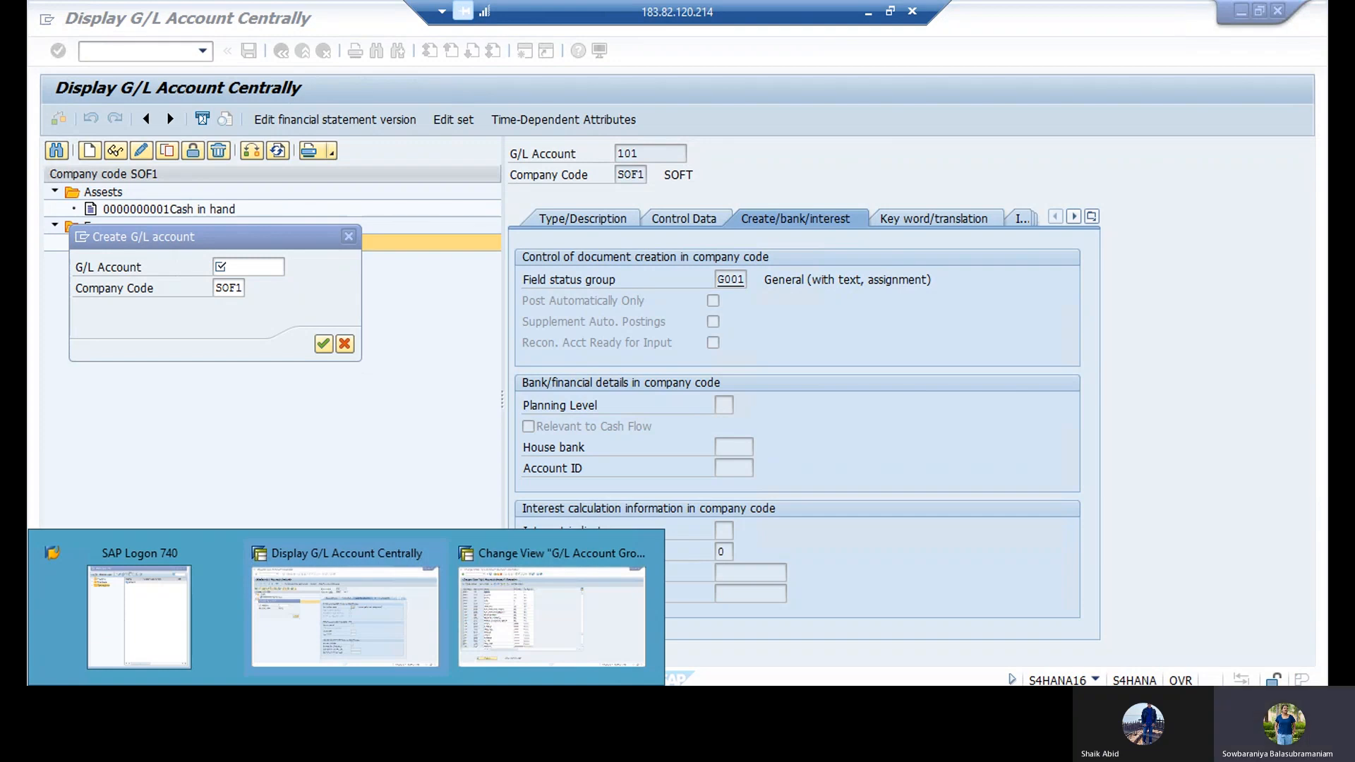
left_click(552, 618)
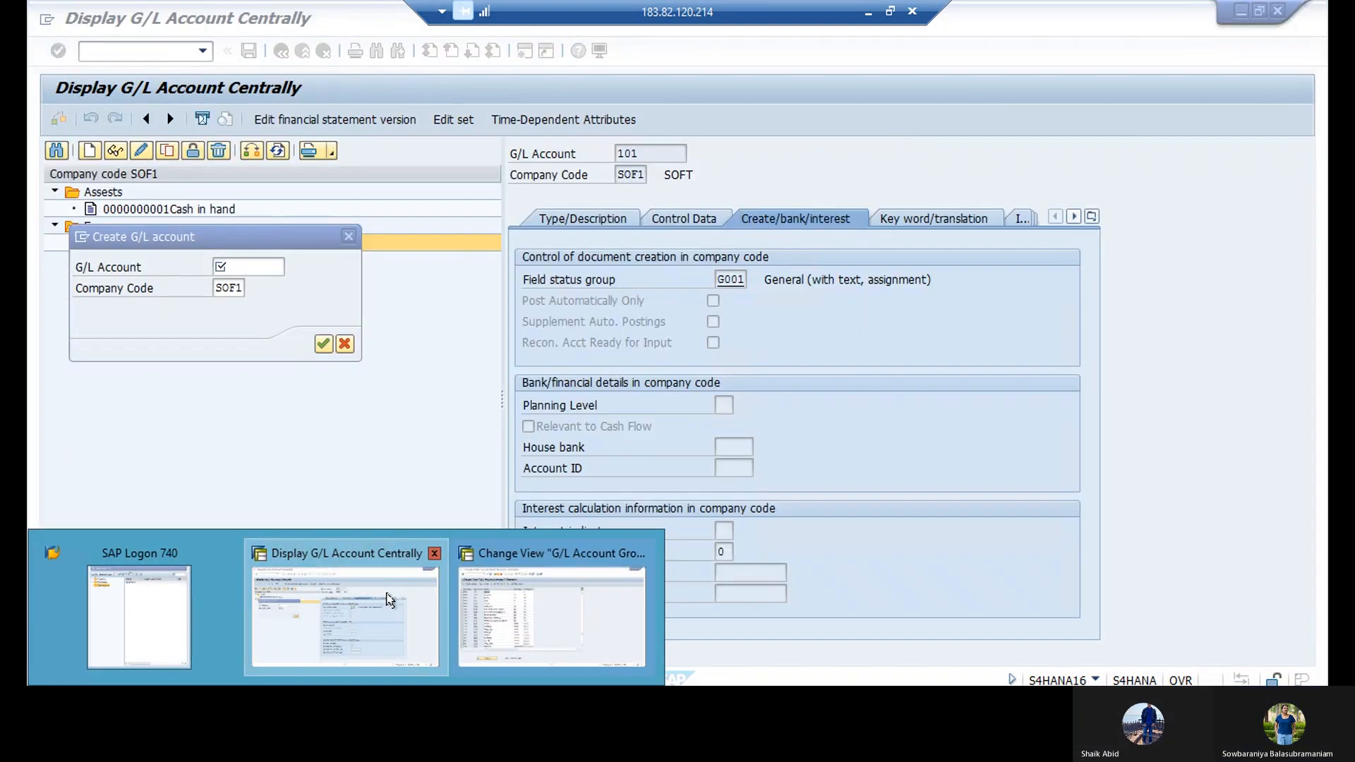
left_click(389, 599)
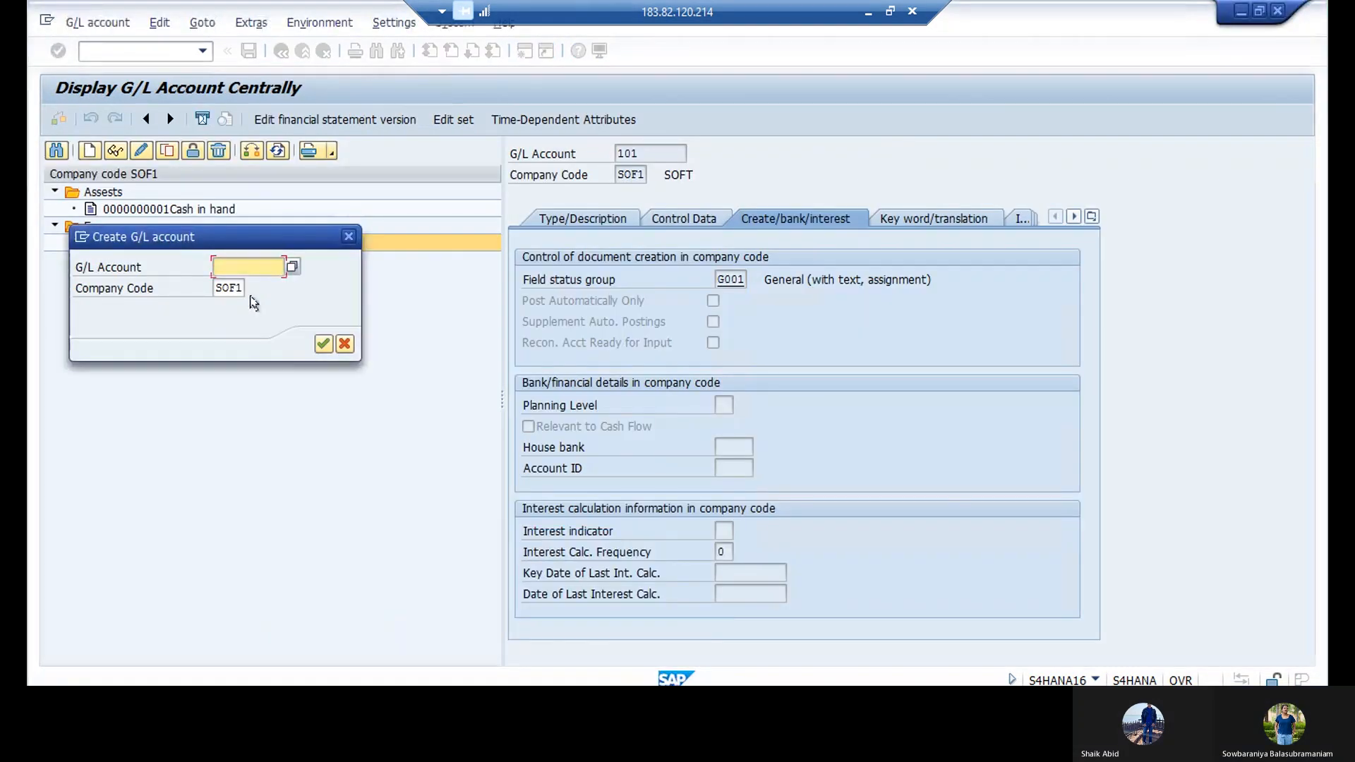
Step: Create G/L account 151 in company code SOF1 with type N Nonoperating Expense or Income and account group INC Income
type("151")
left_click(324, 344)
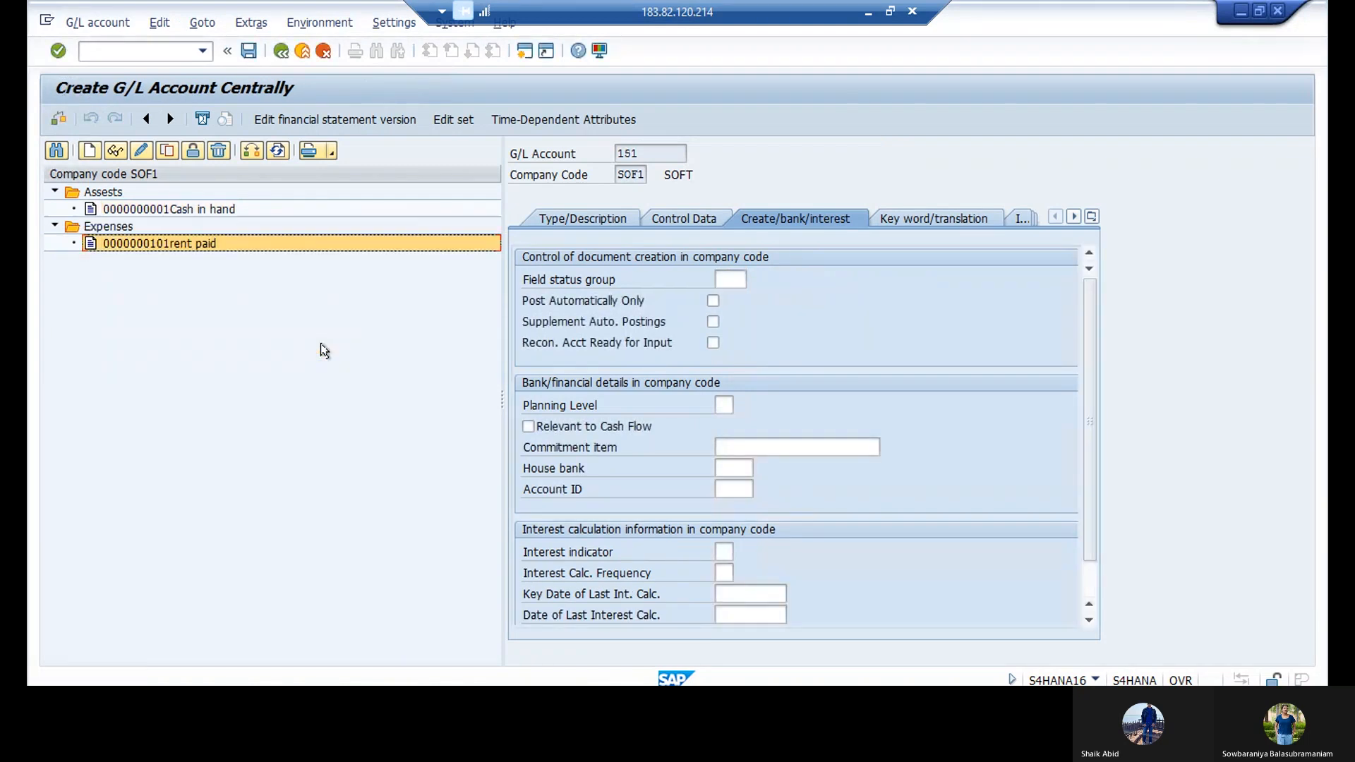
left_click(724, 274)
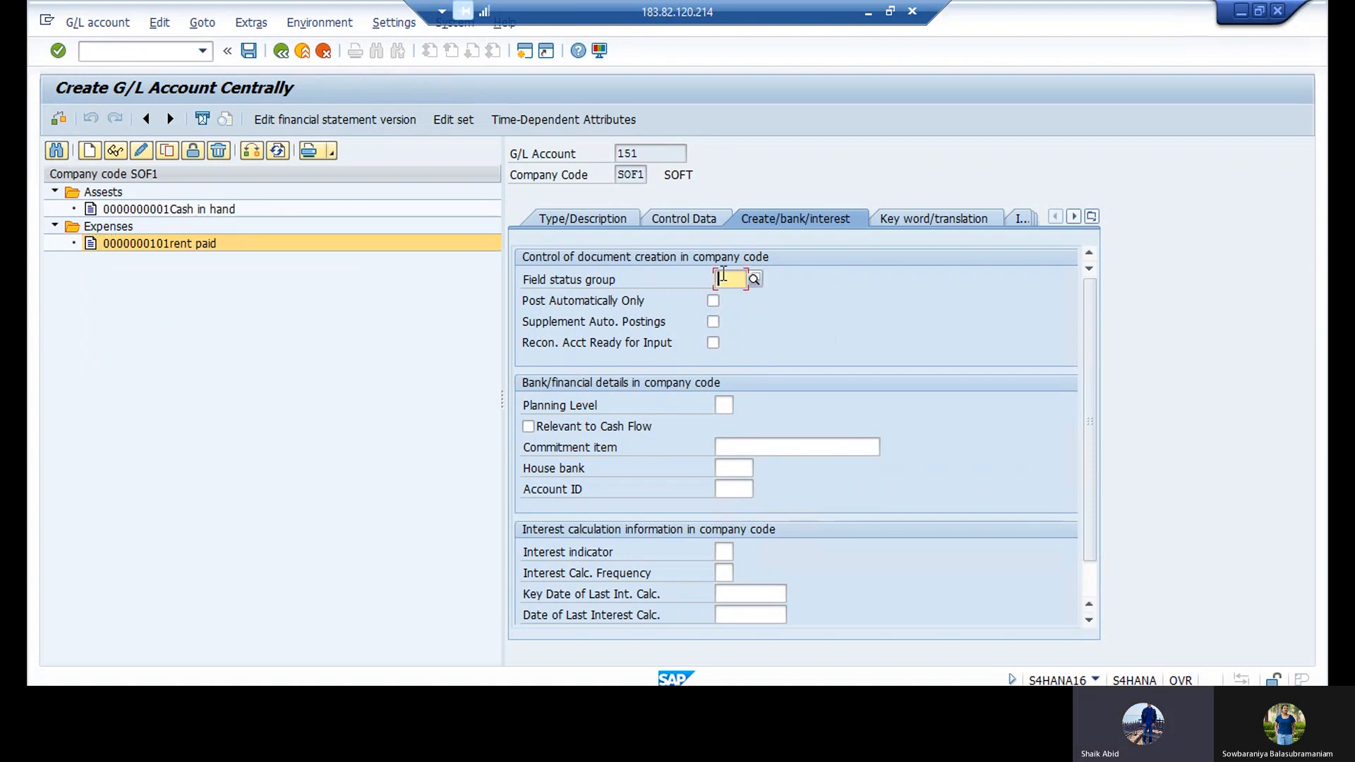
left_click(595, 225)
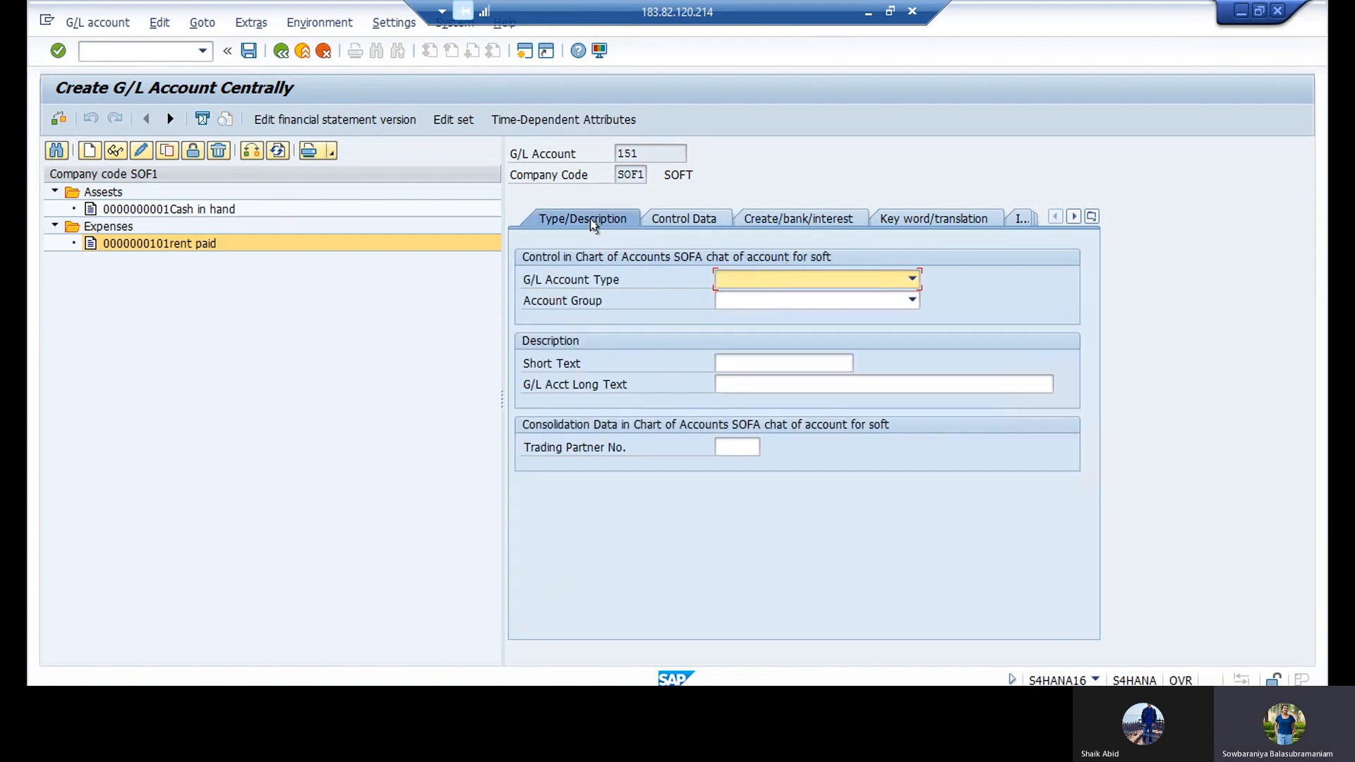
left_click(912, 279)
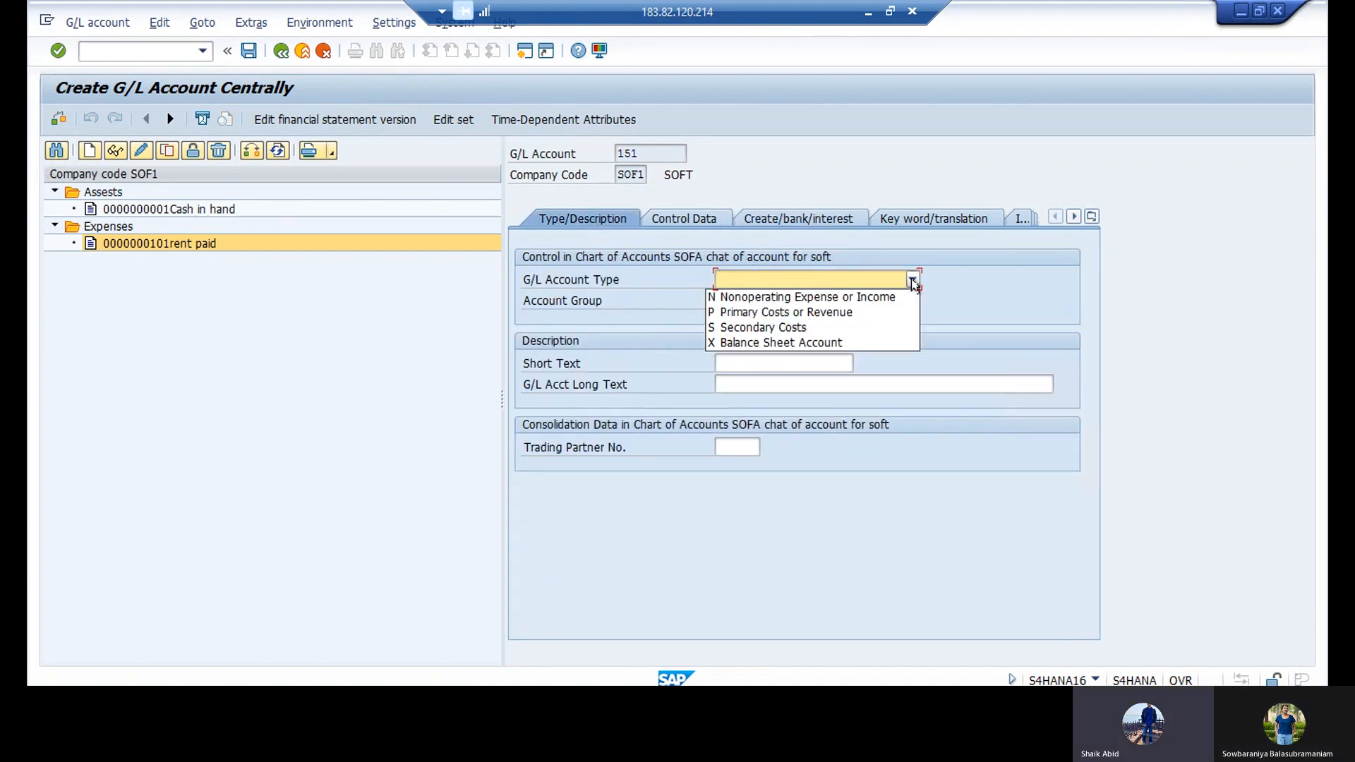
left_click(812, 297)
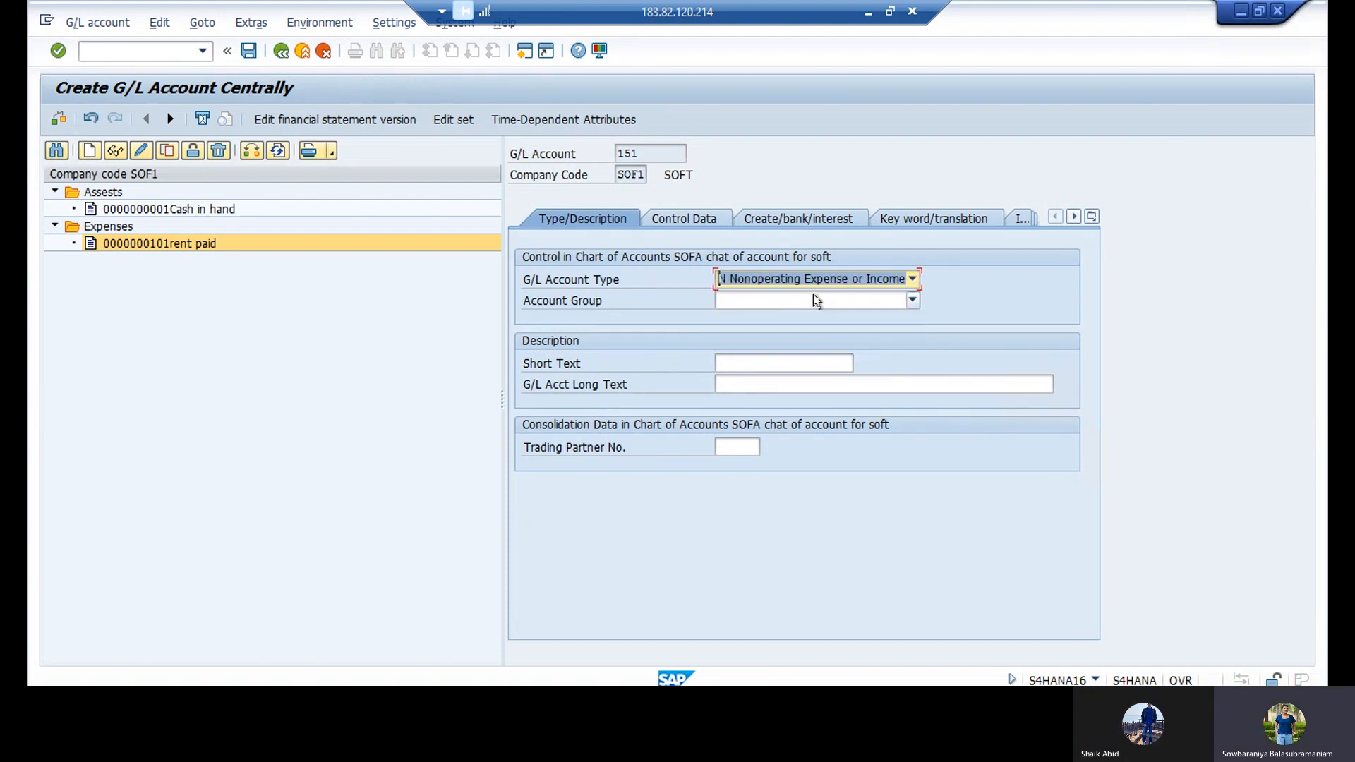
left_click(913, 301)
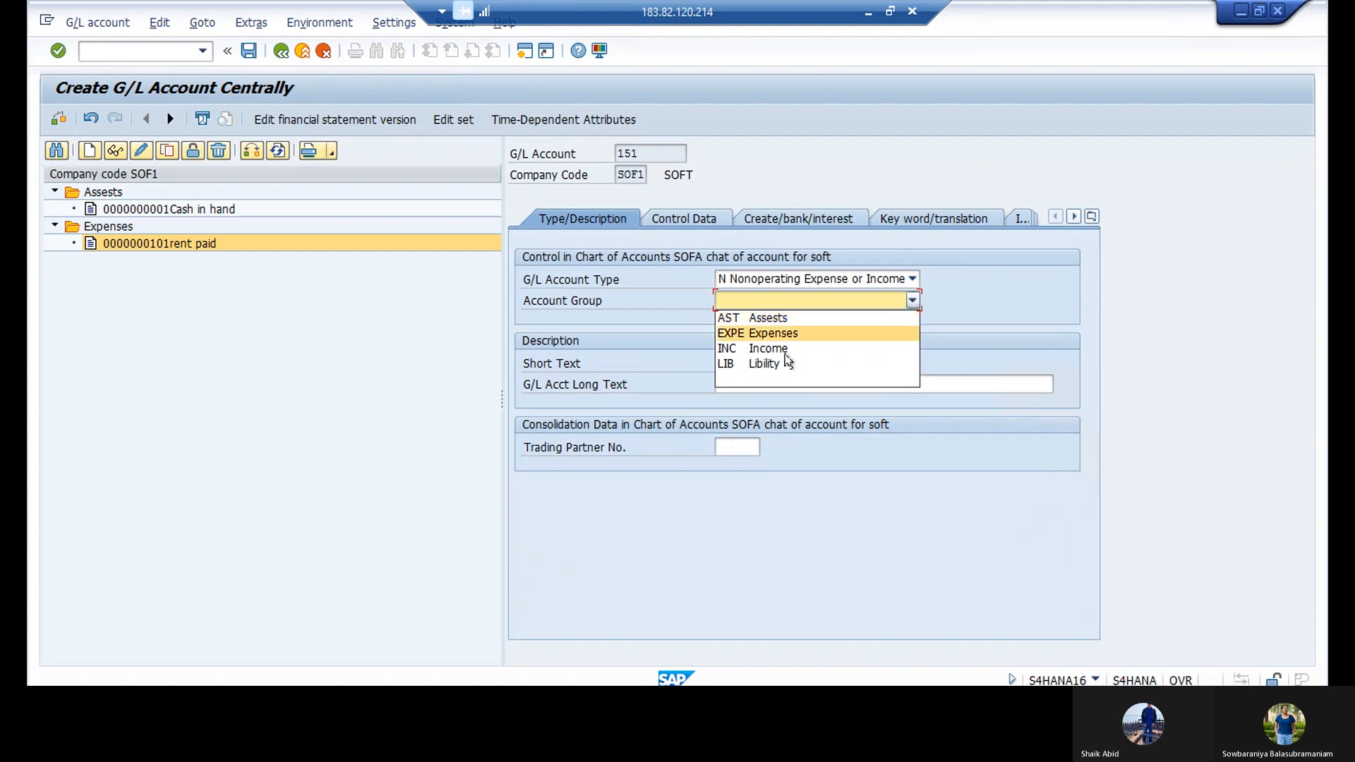
left_click(771, 348)
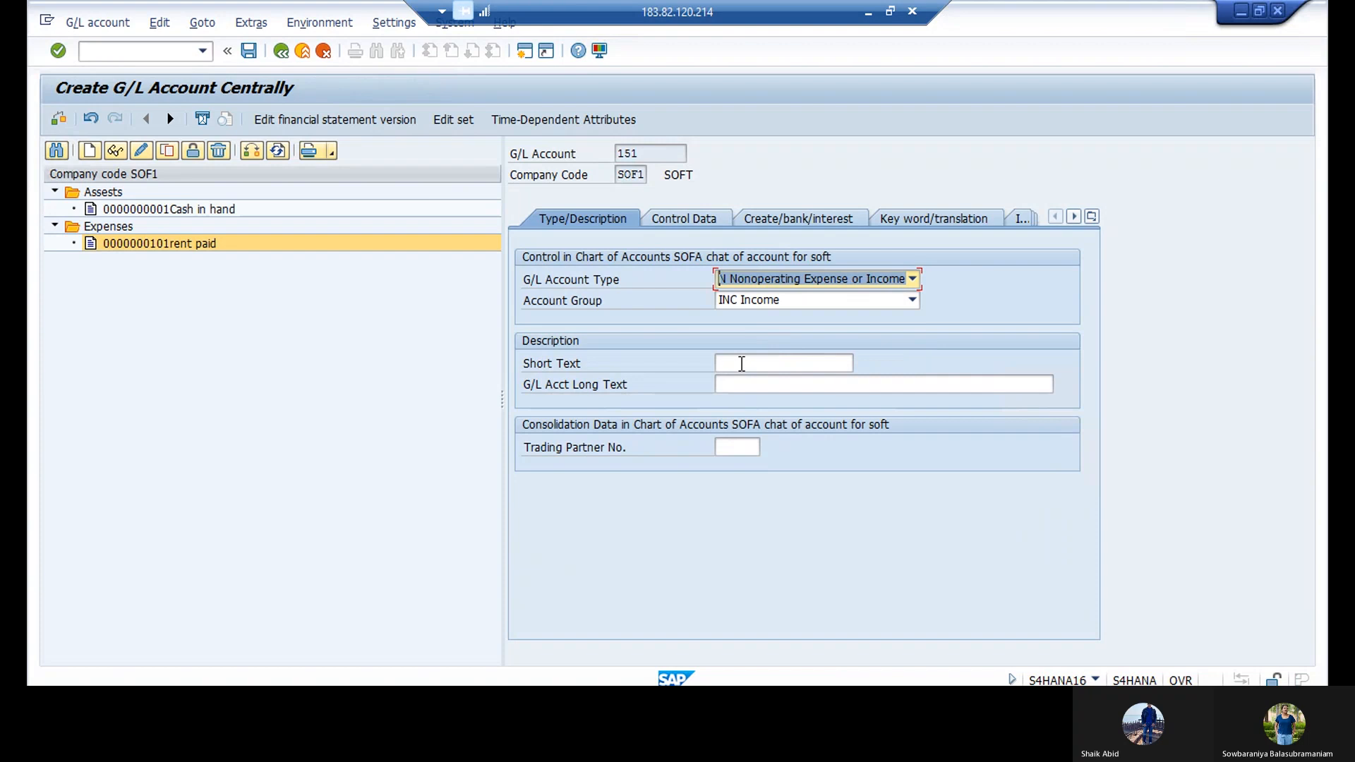
Step: Enter "rent received" as both the short text and the long text of account 151
left_click(742, 364)
type("ren")
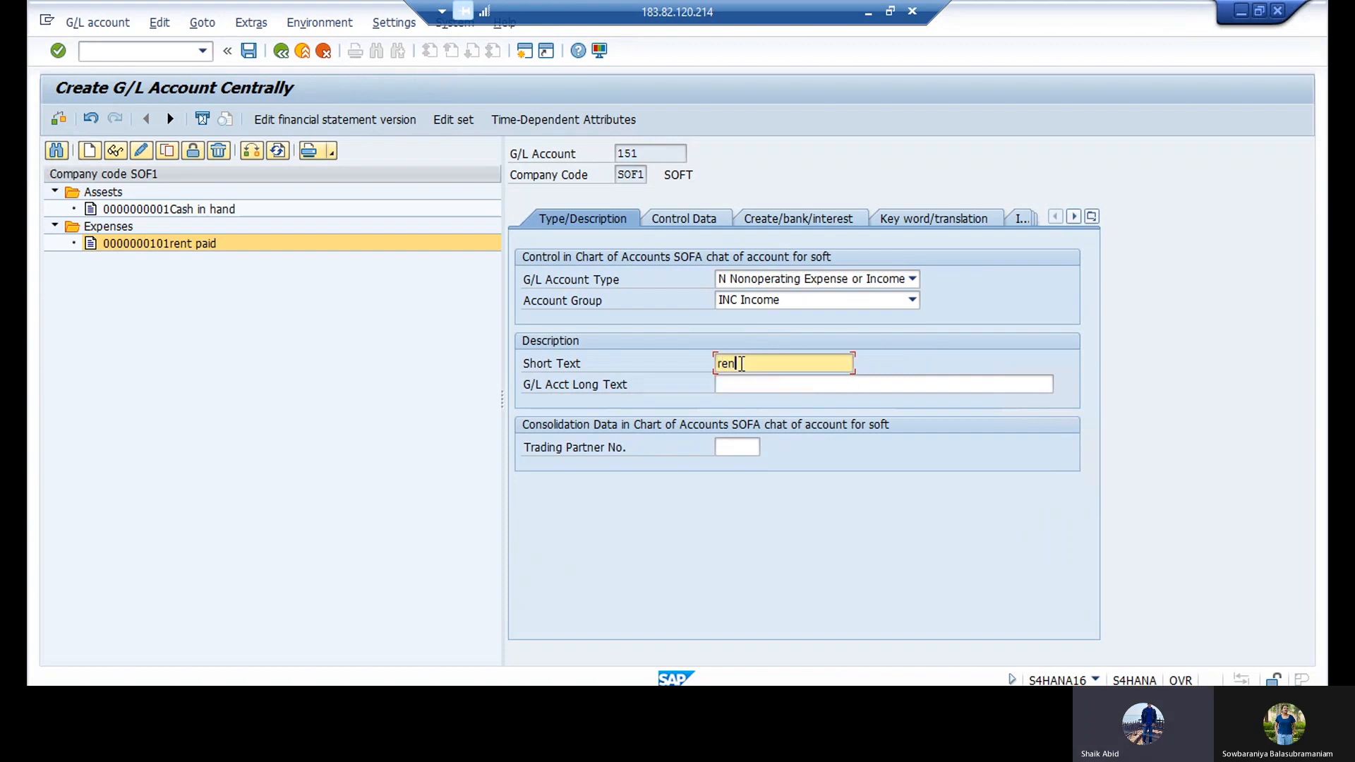
type("t received")
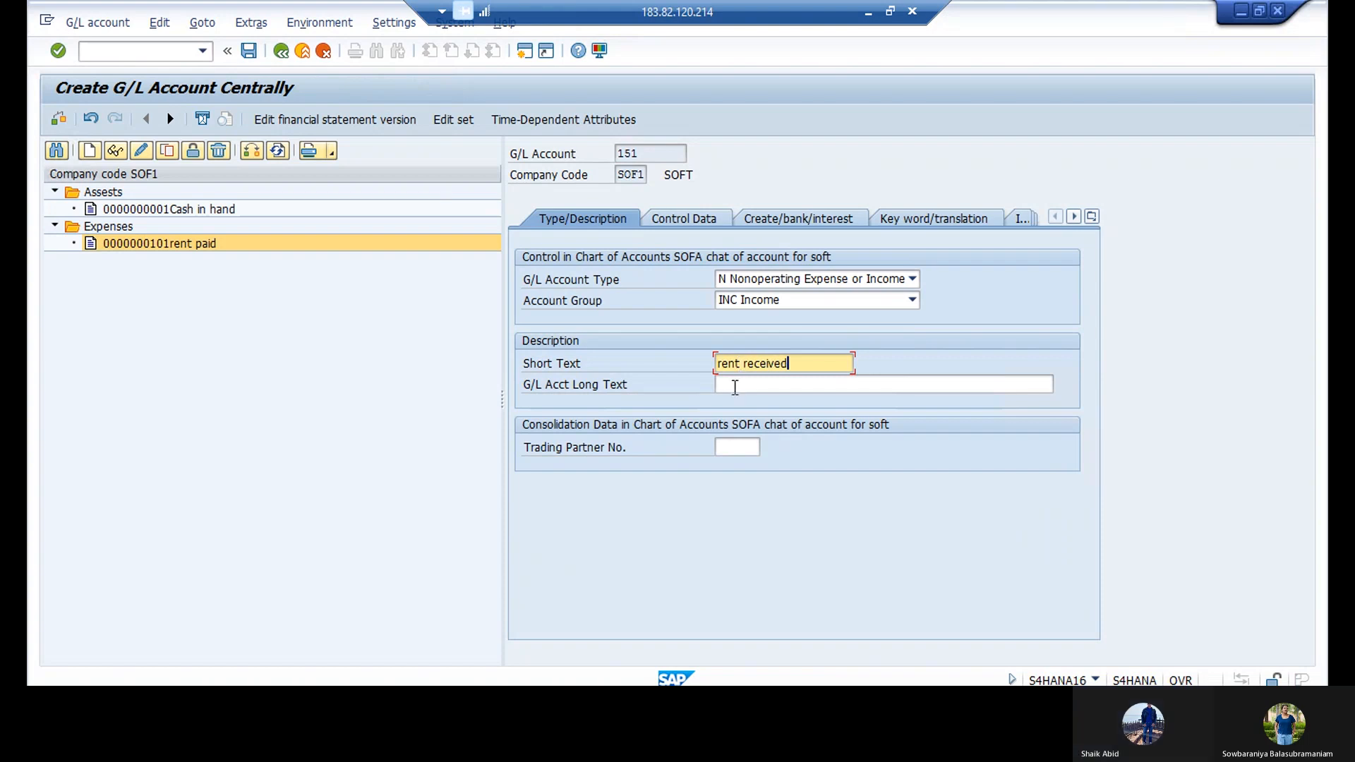
left_click(734, 388)
type("re")
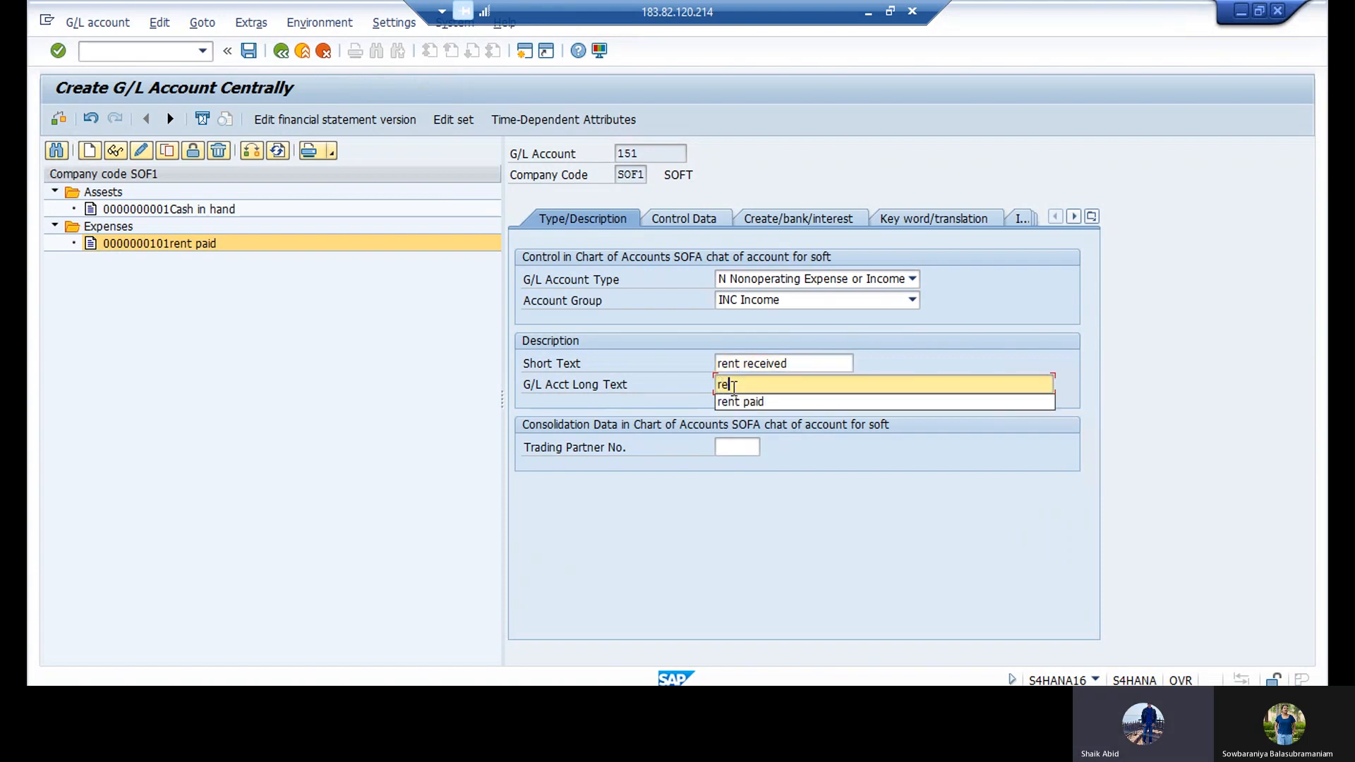
type("nt rec")
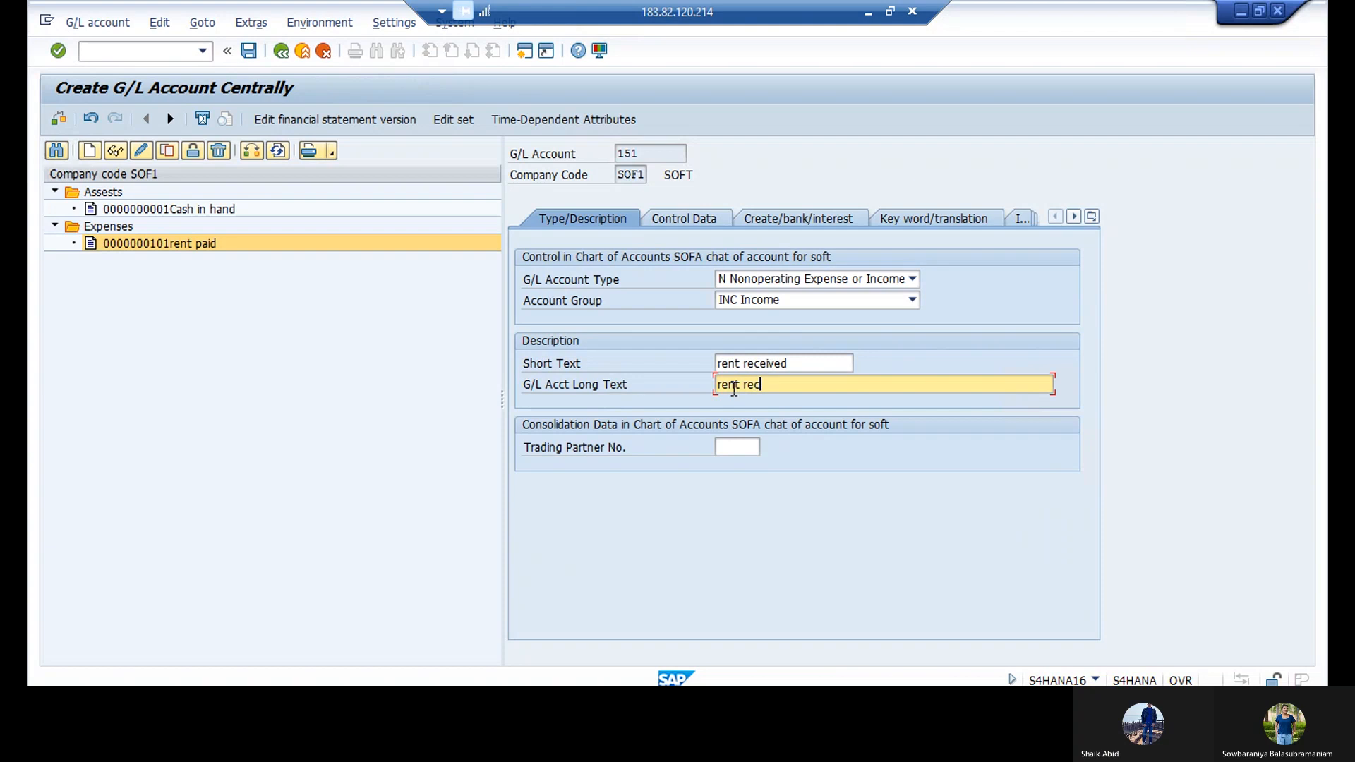
type("eived")
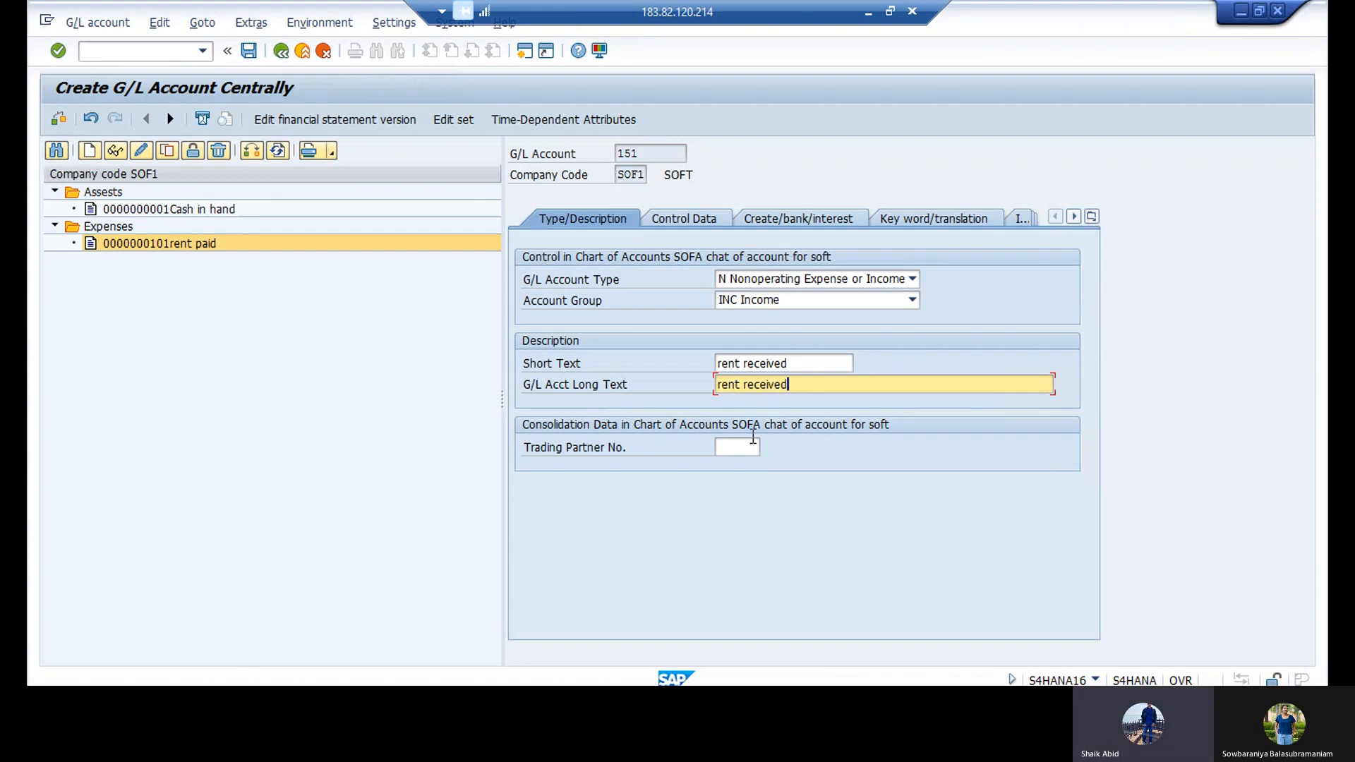
Step: In the control data of account 151, enable Balances in Local Crcy Only and set the sort key to 001 Posting date
left_click(684, 225)
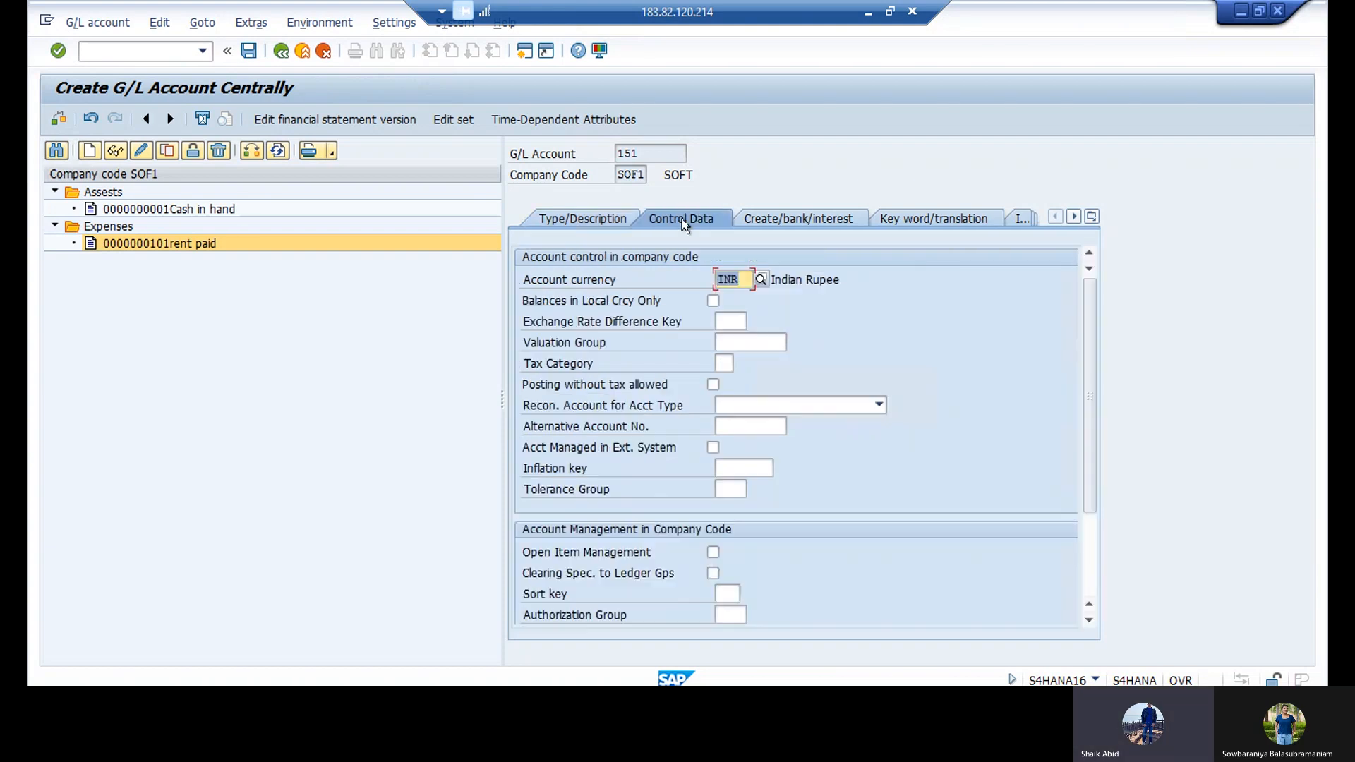
left_click(713, 301)
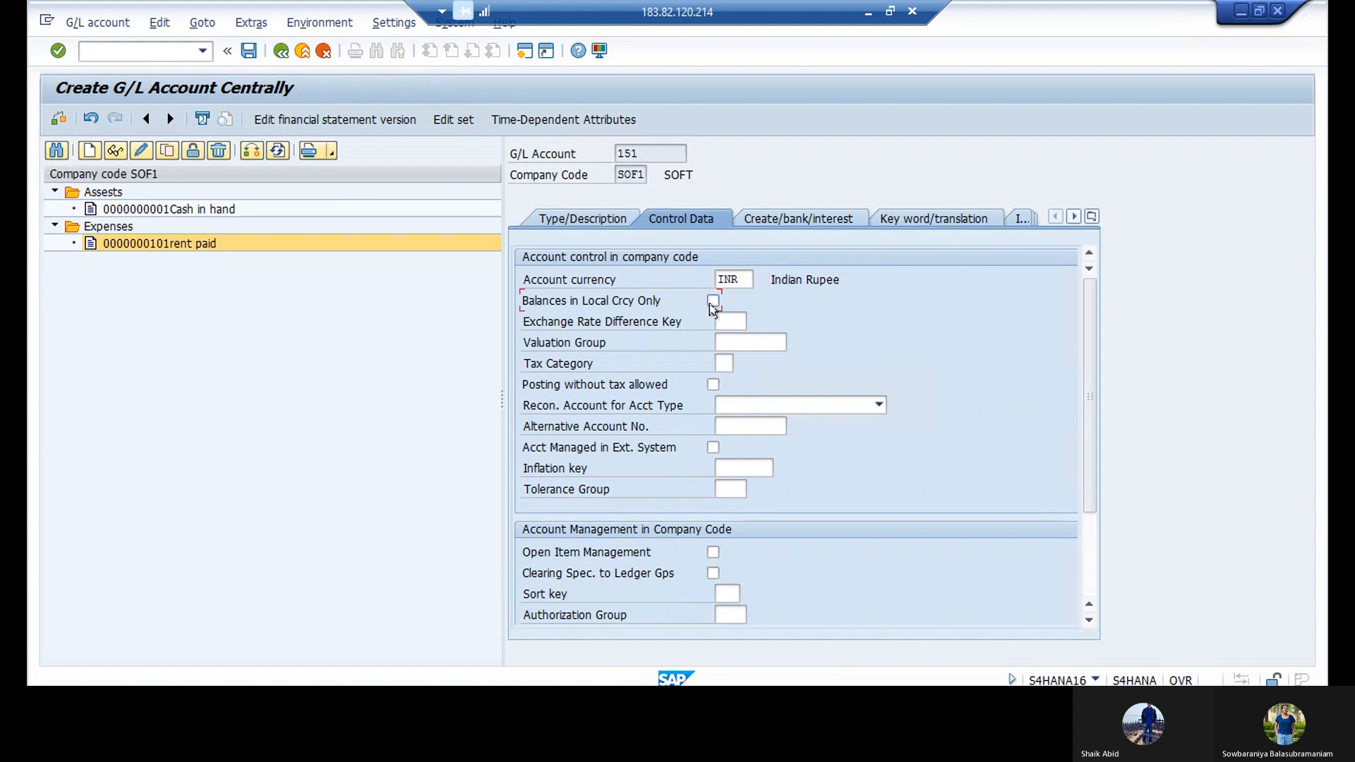
left_click(731, 598)
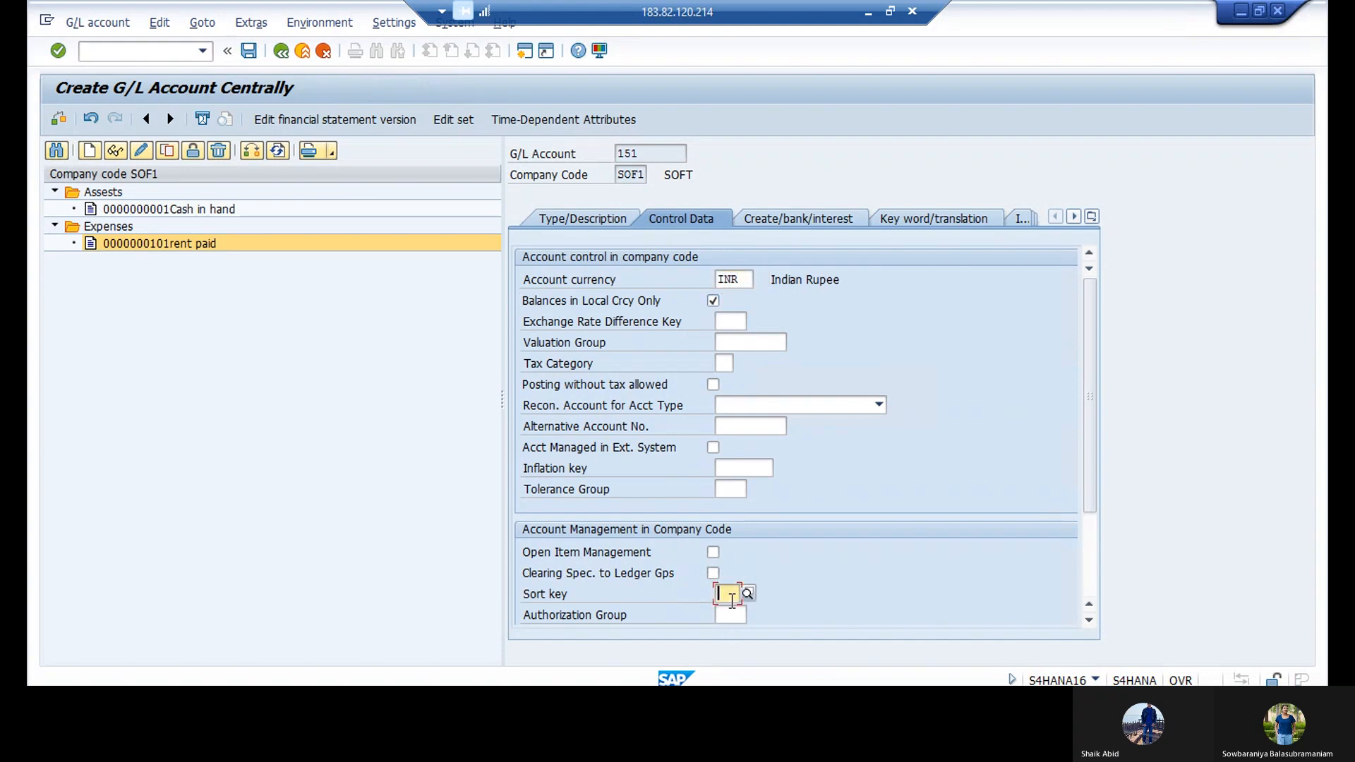
type("001")
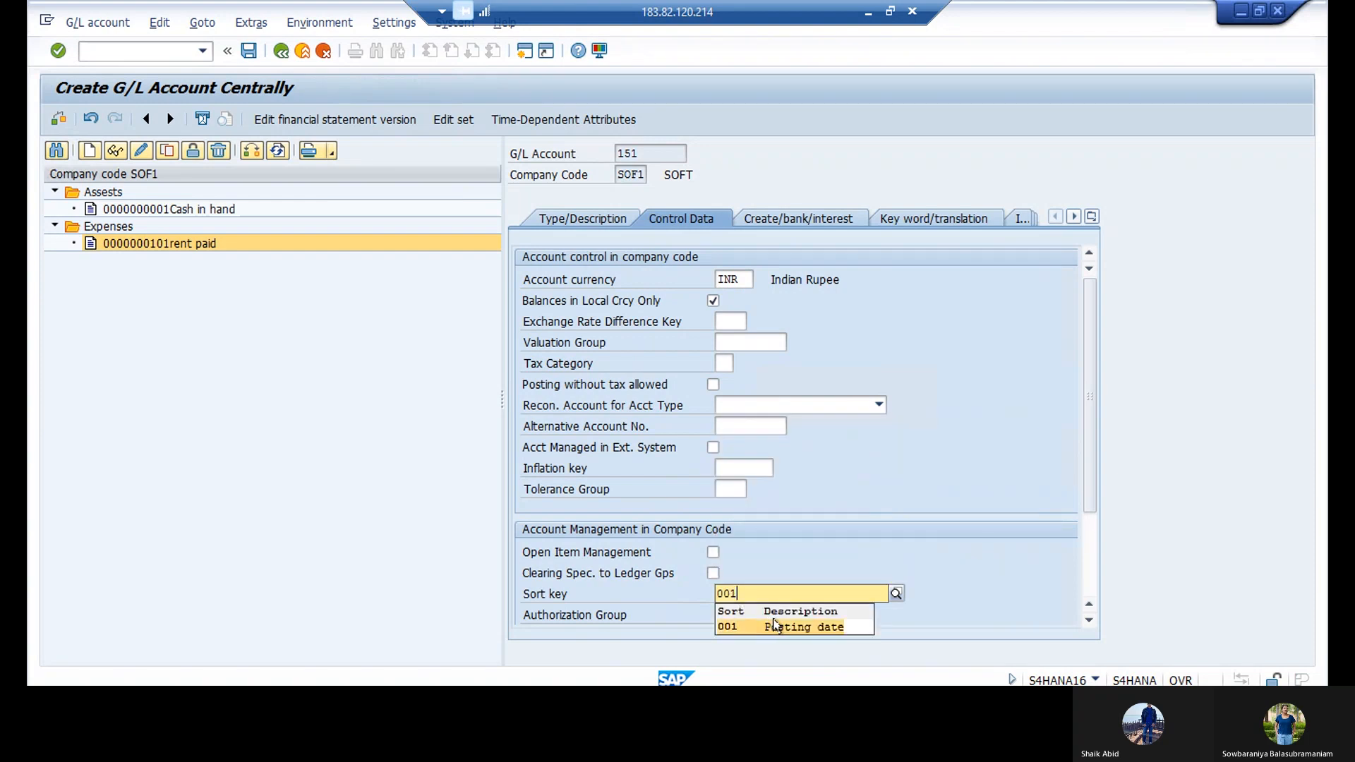
left_click(776, 624)
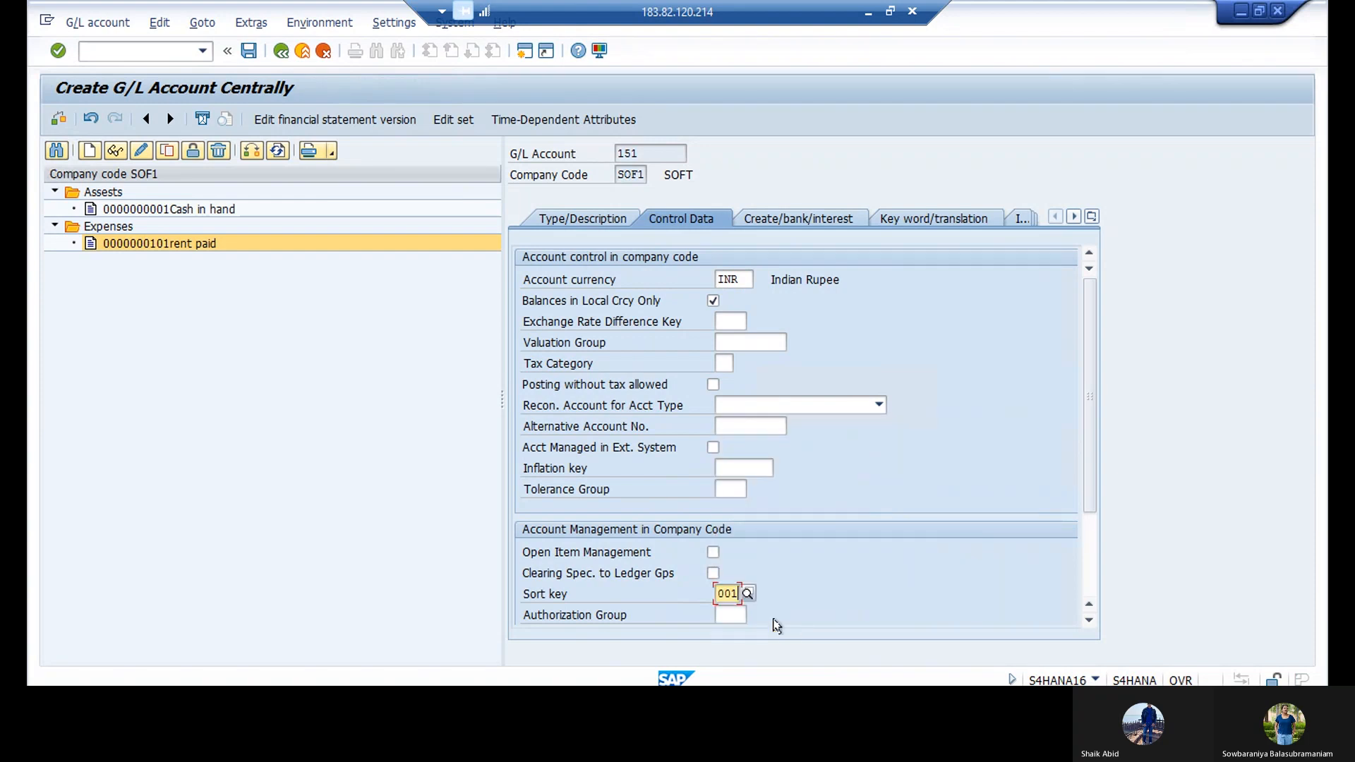
Step: Assign field status group G001 General (with text, assignment) to account 151
left_click(782, 219)
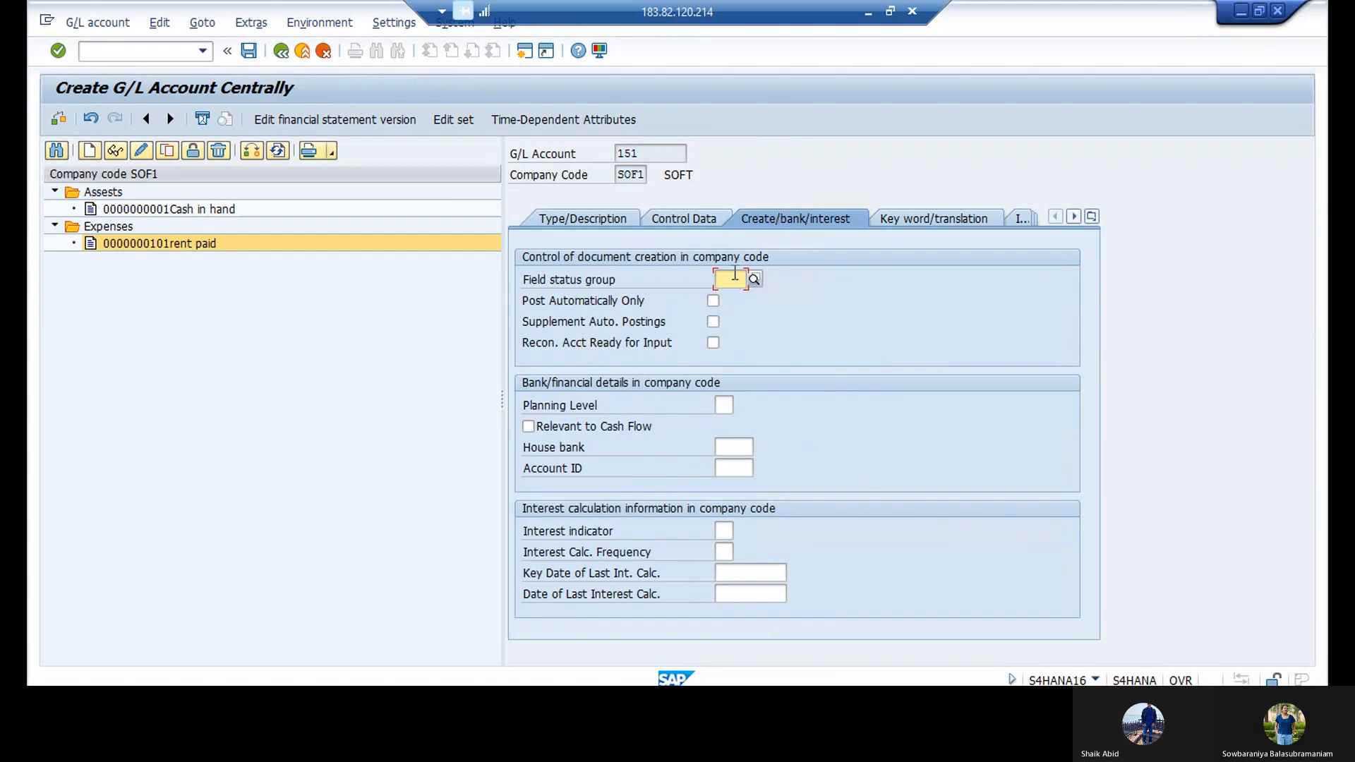
type("g06")
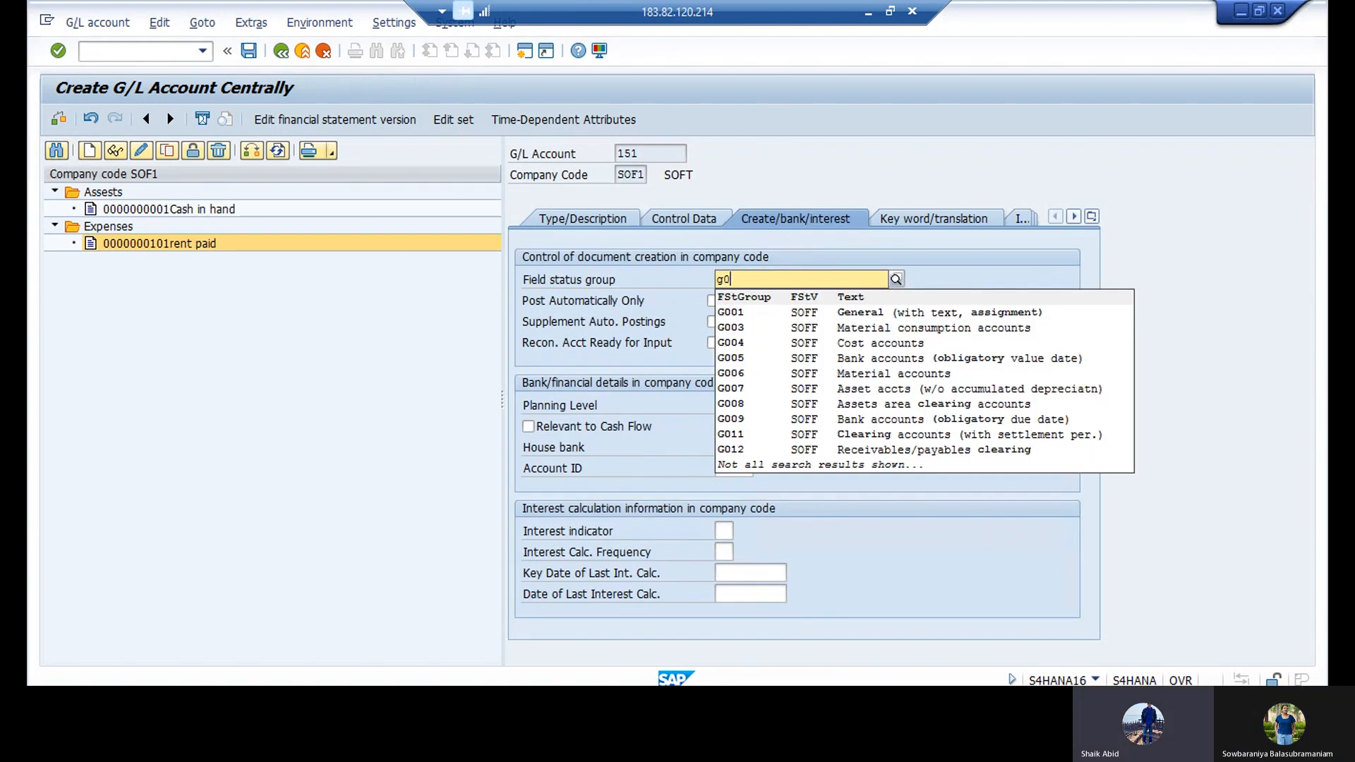
left_click(743, 314)
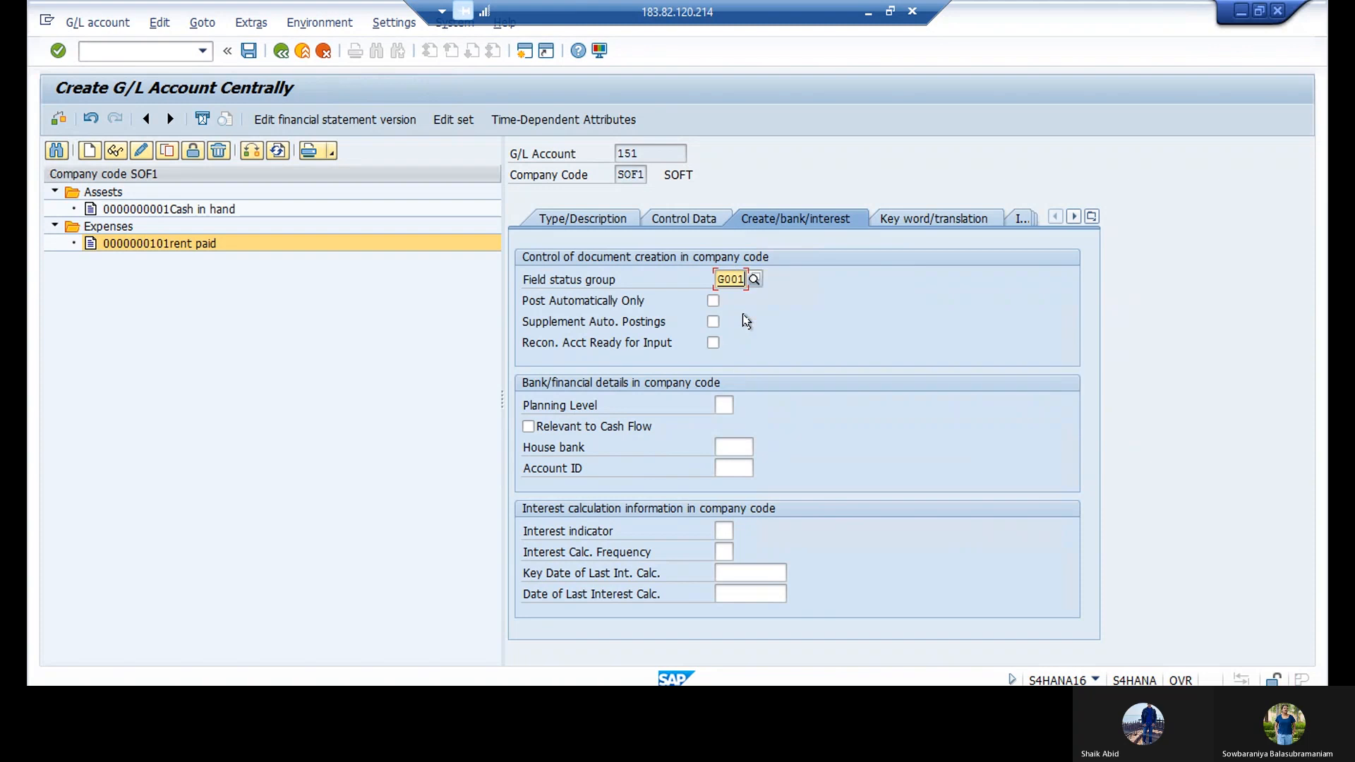
key("Return")
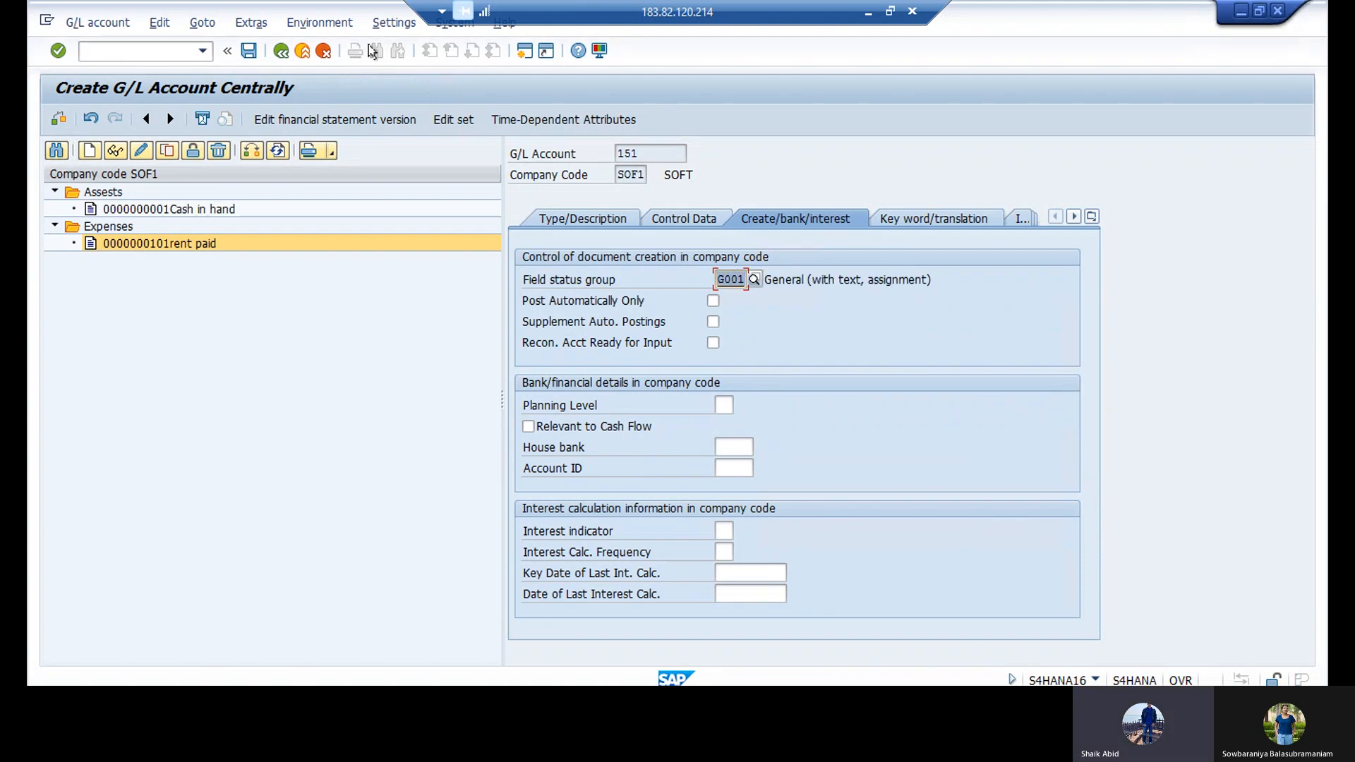
Step: Save account 151 and start a new G/L account 51 in company code SOF1, taking its number from the Libility account group's range
left_click(249, 50)
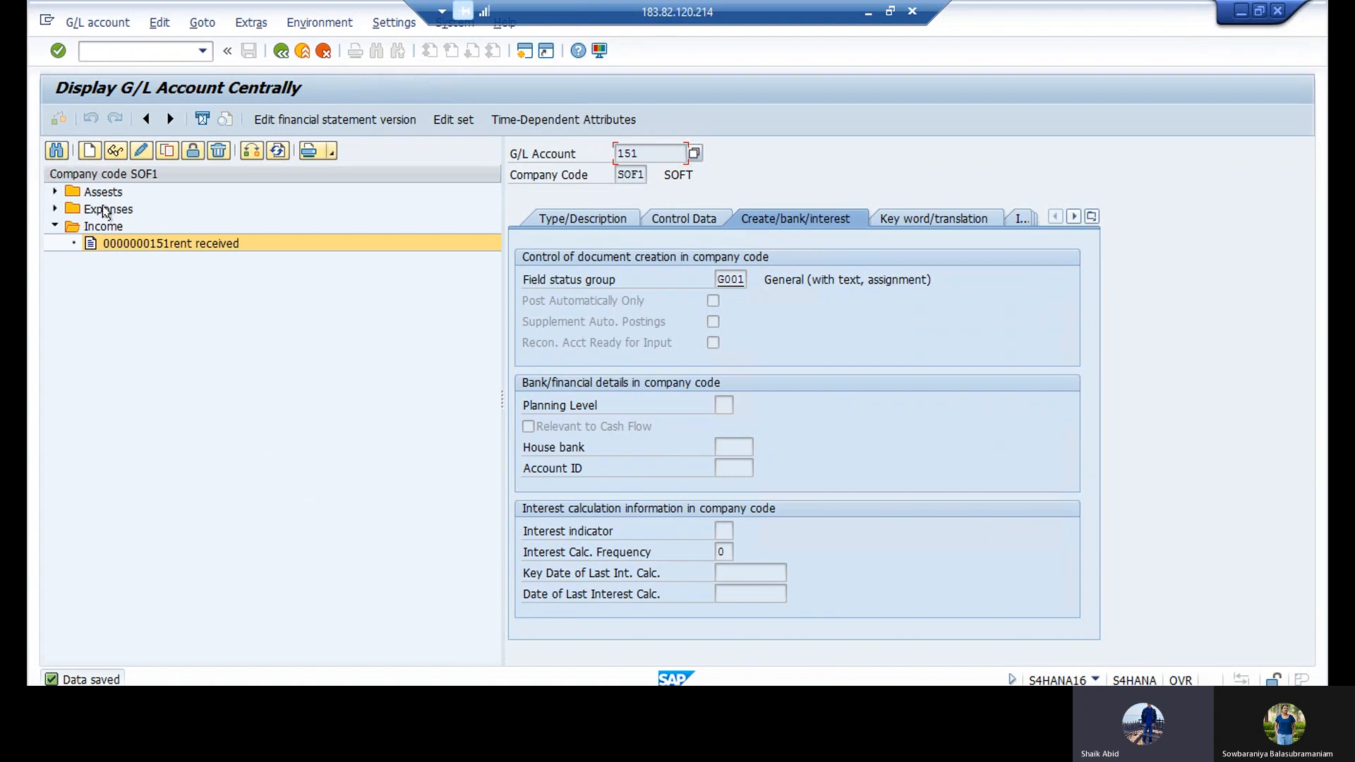
left_click(85, 152)
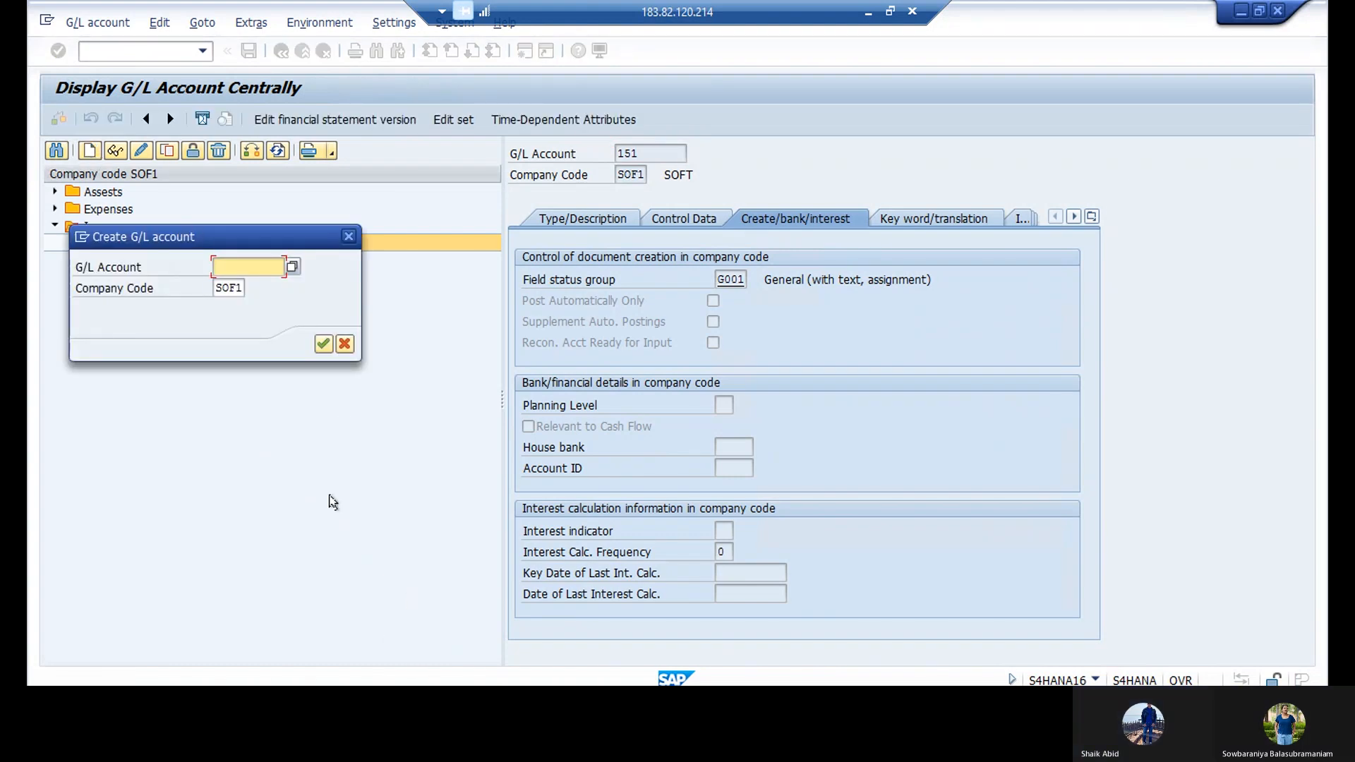
left_click(346, 701)
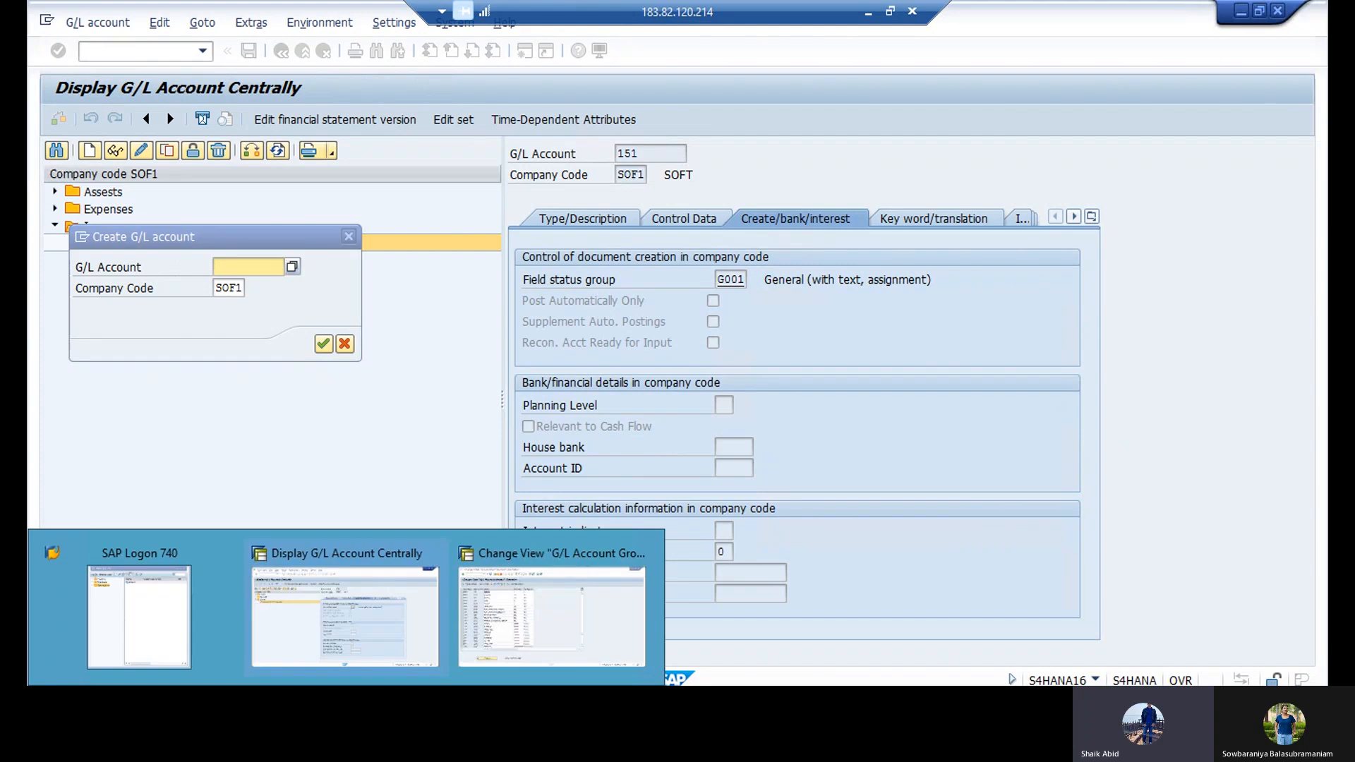
left_click(529, 658)
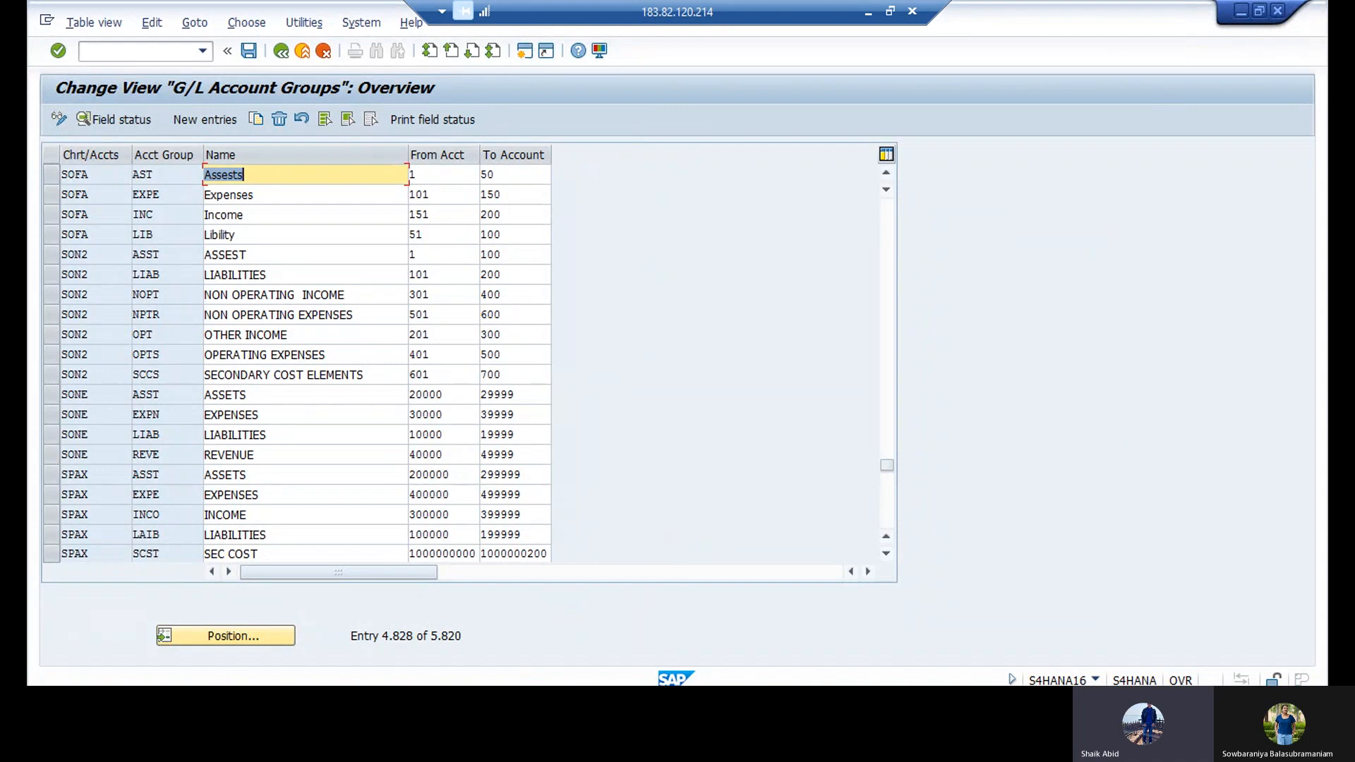
left_click(346, 701)
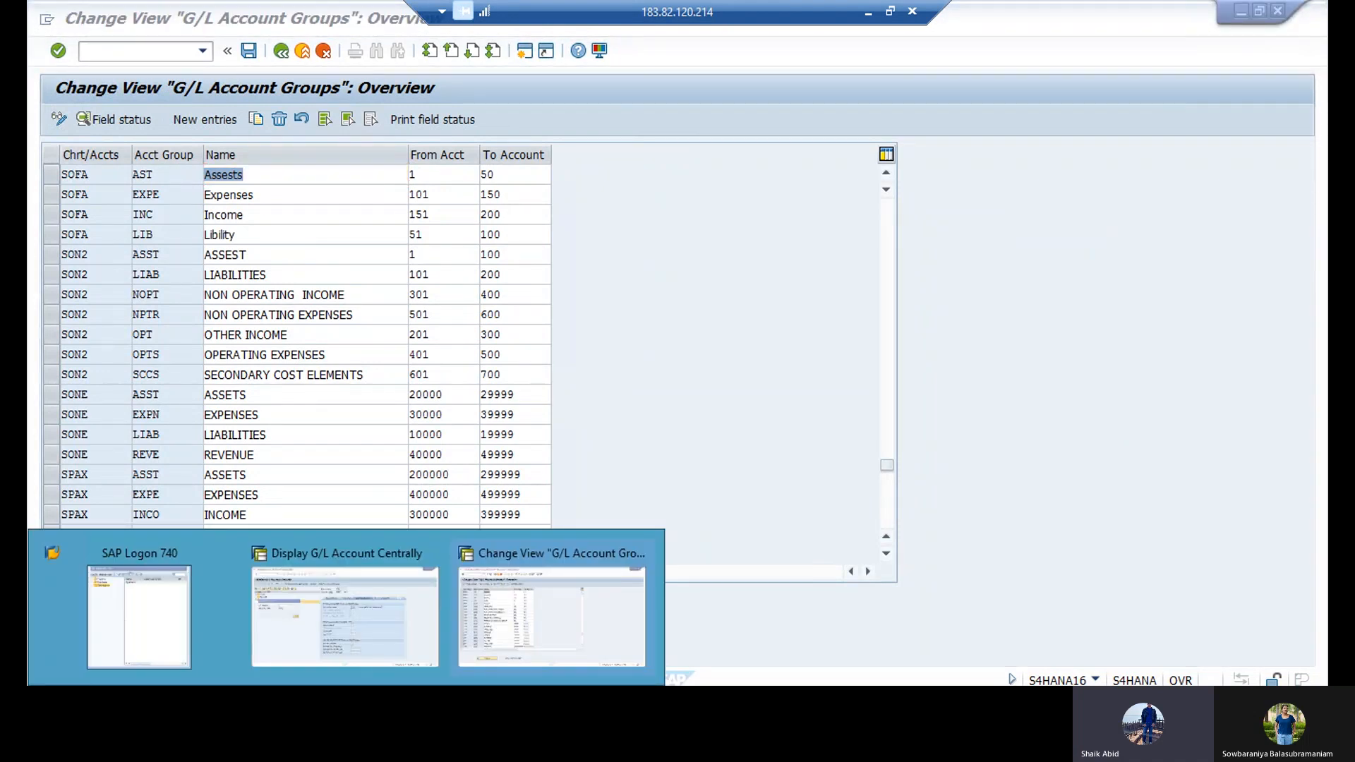
left_click(344, 616)
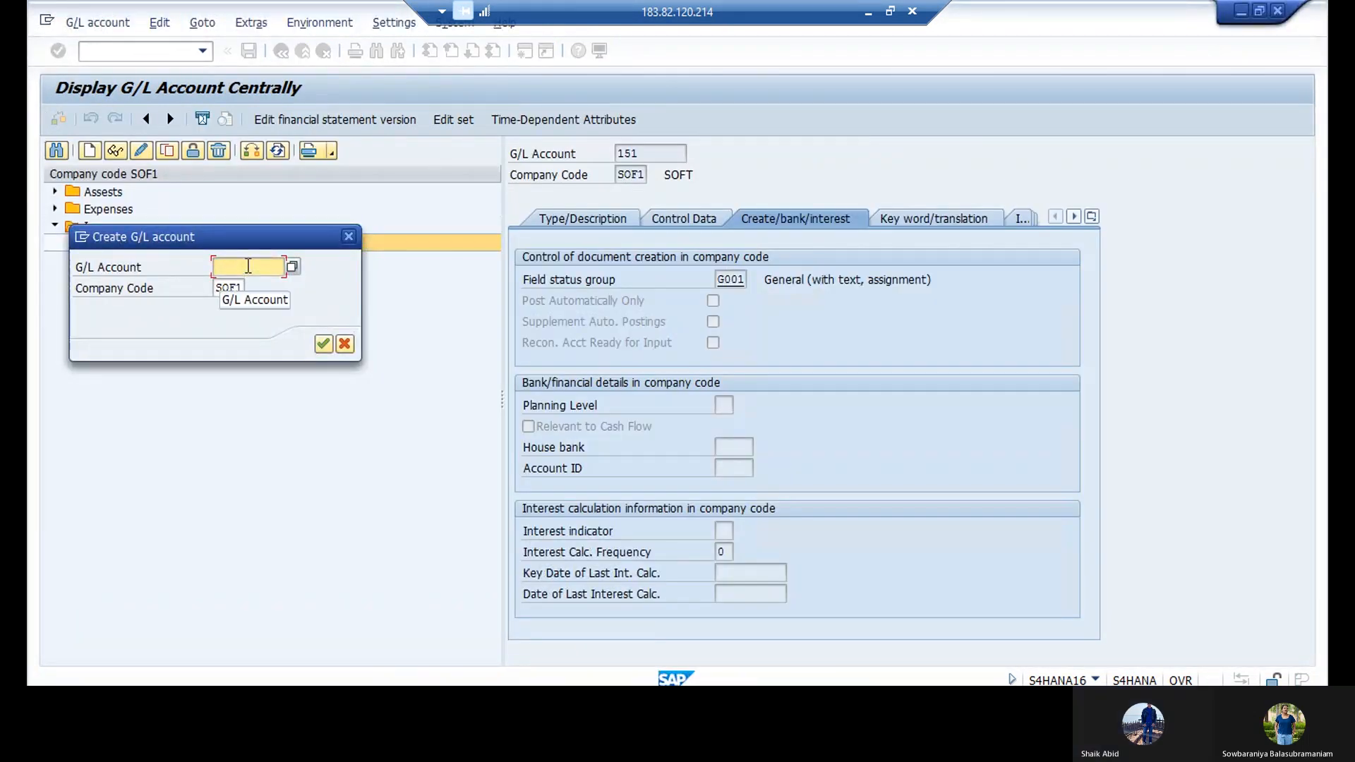
type("51")
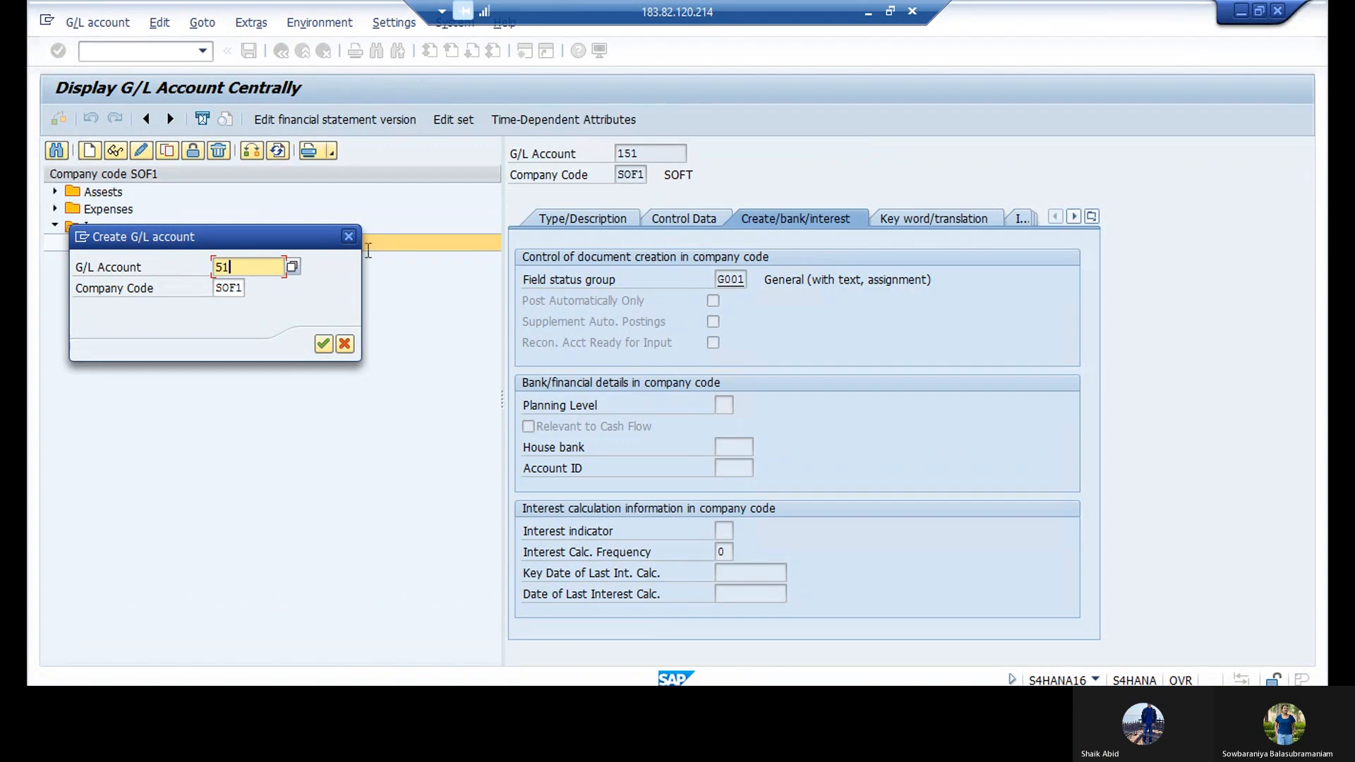
left_click(323, 344)
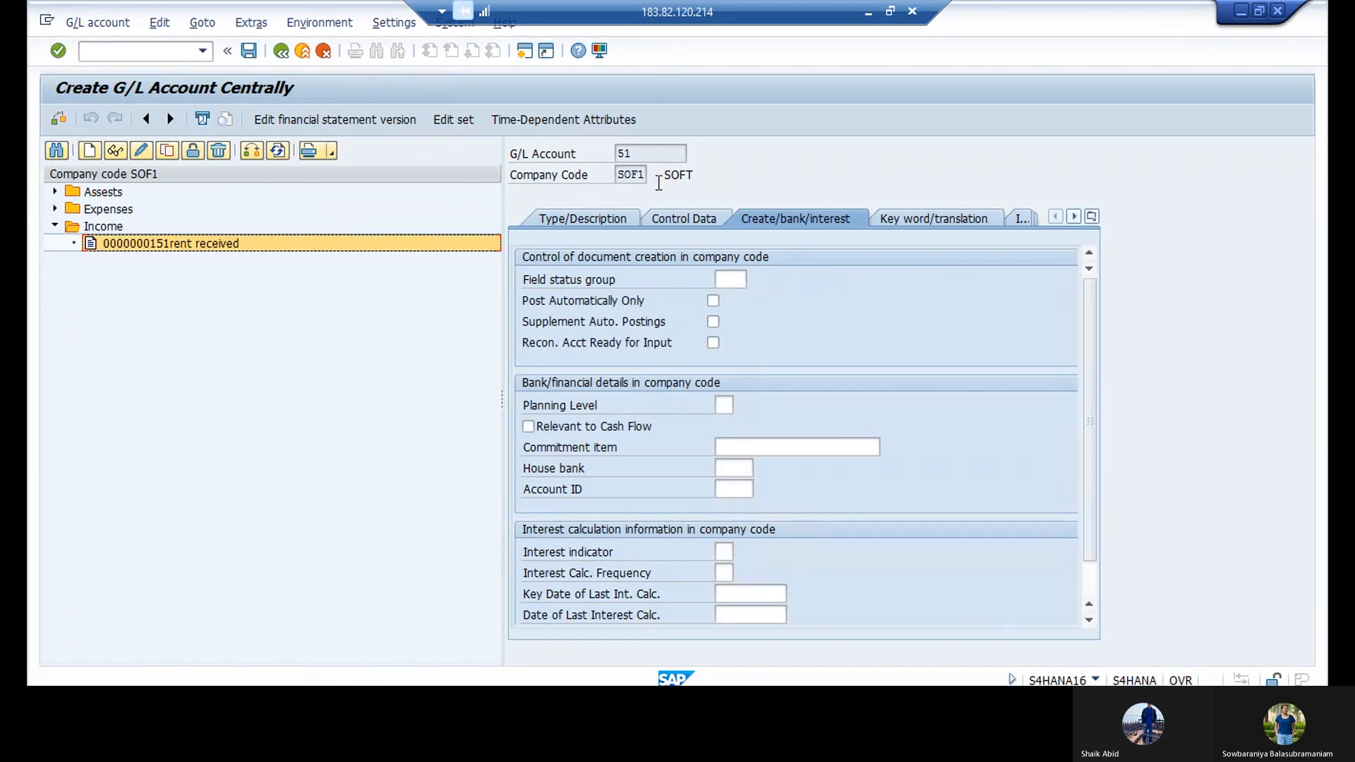
Step: Set the type of account 51 to X Balance Sheet Account and its account group to LIB Libility
left_click(596, 218)
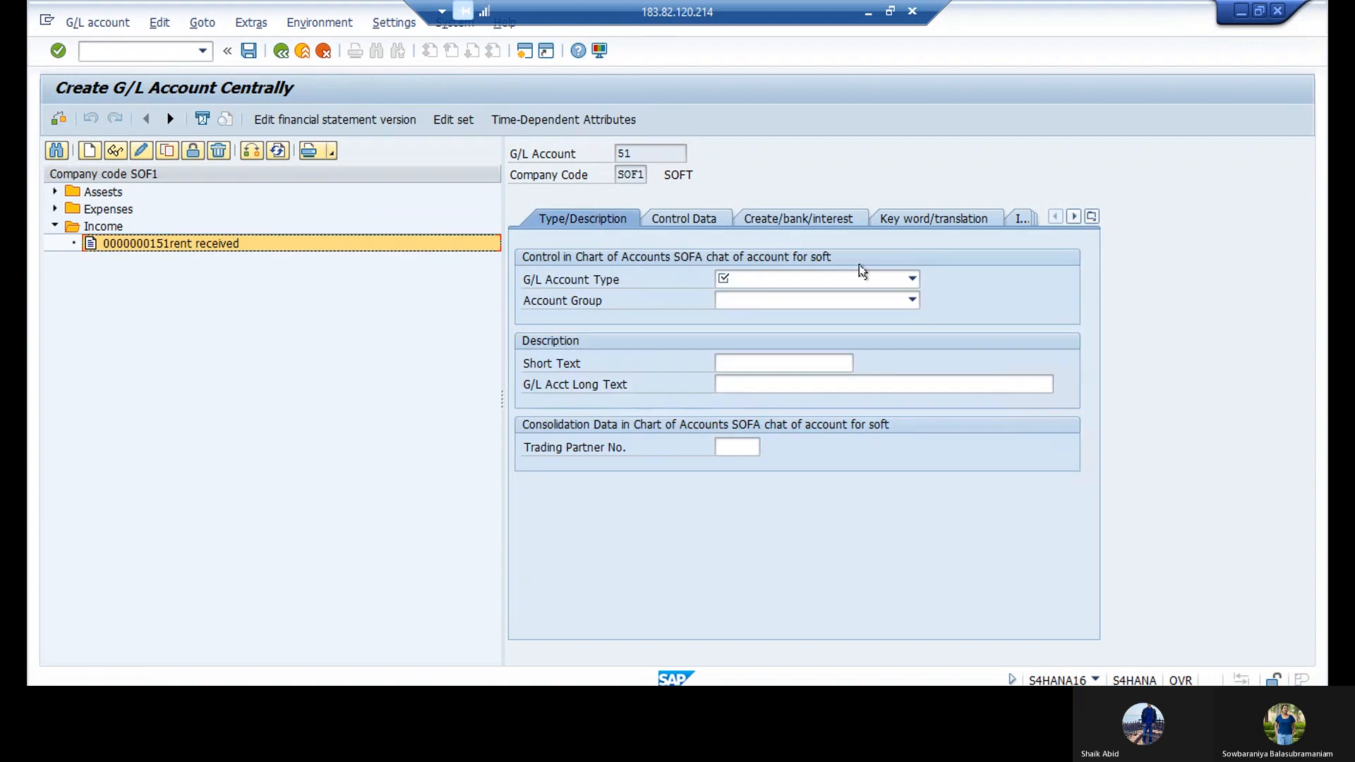
left_click(913, 281)
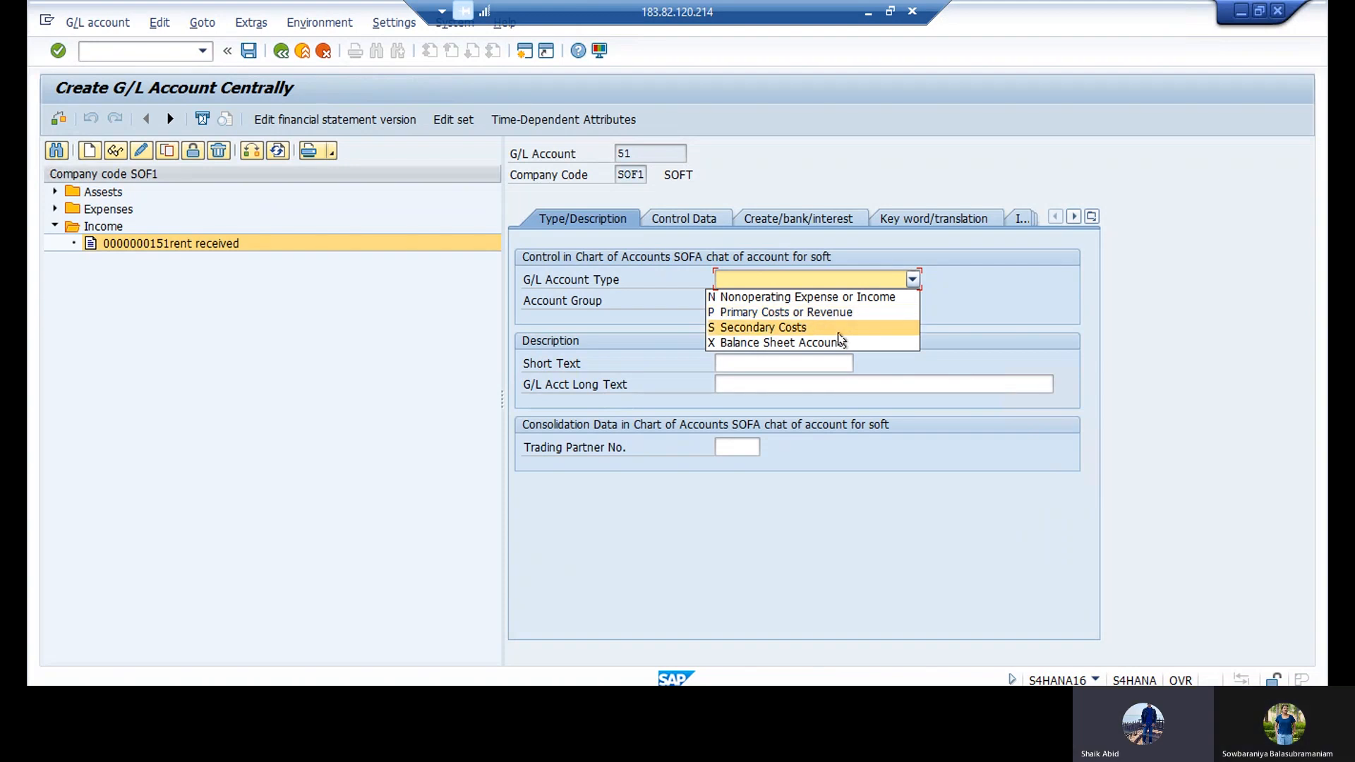
left_click(842, 342)
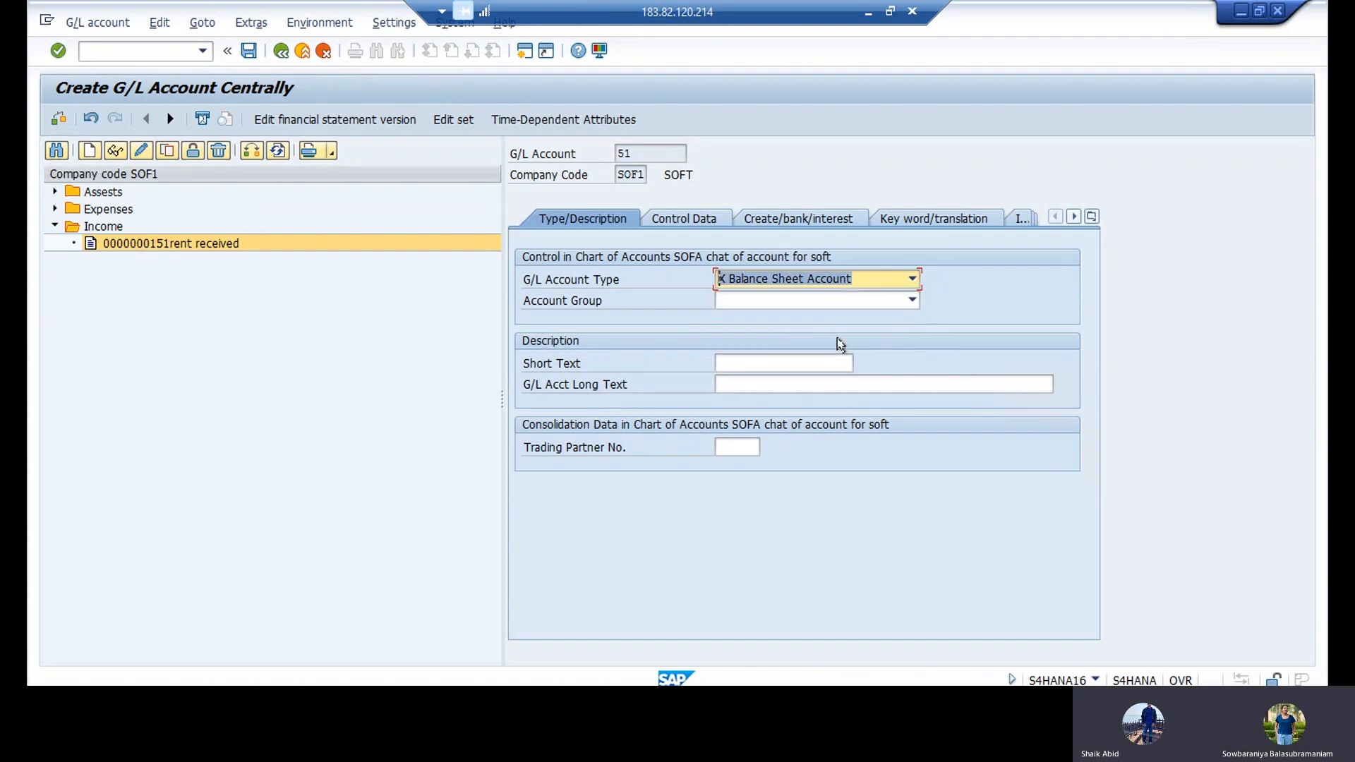
left_click(910, 301)
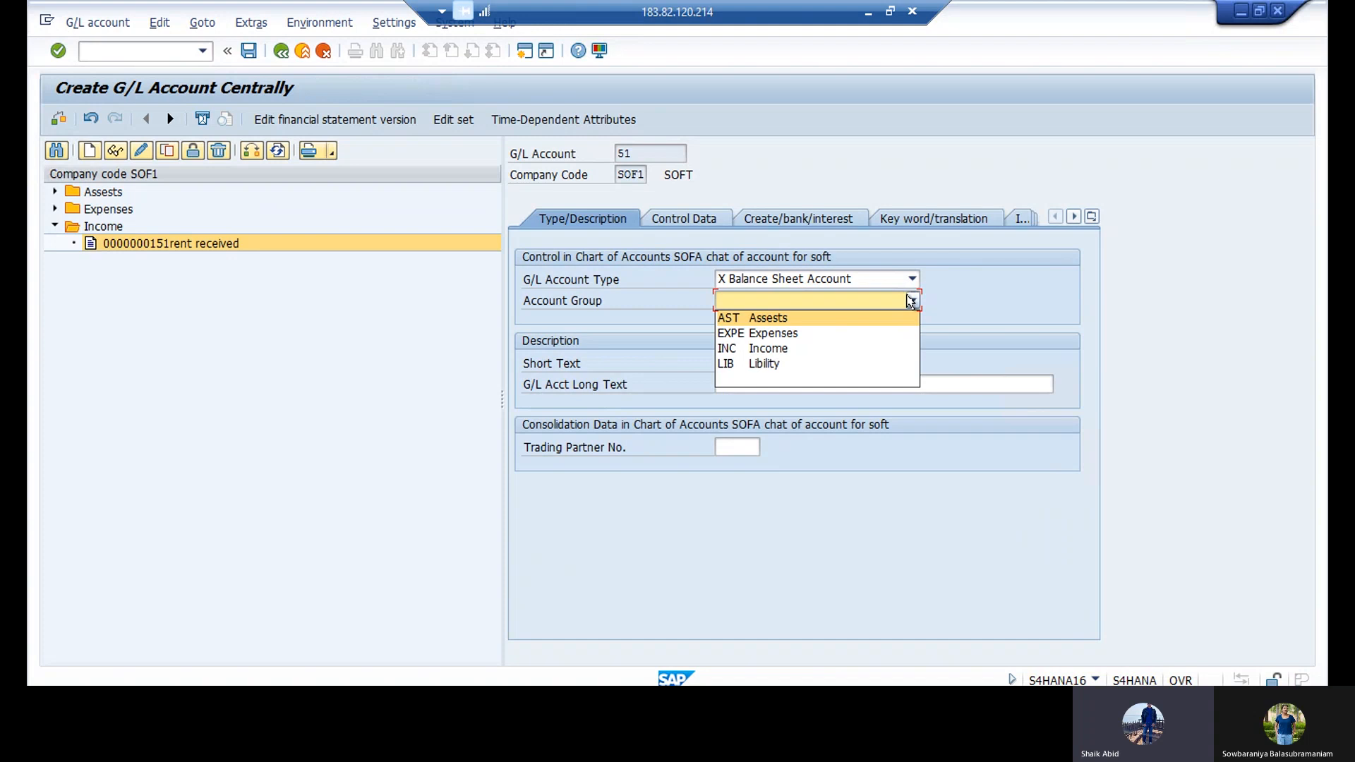
left_click(761, 362)
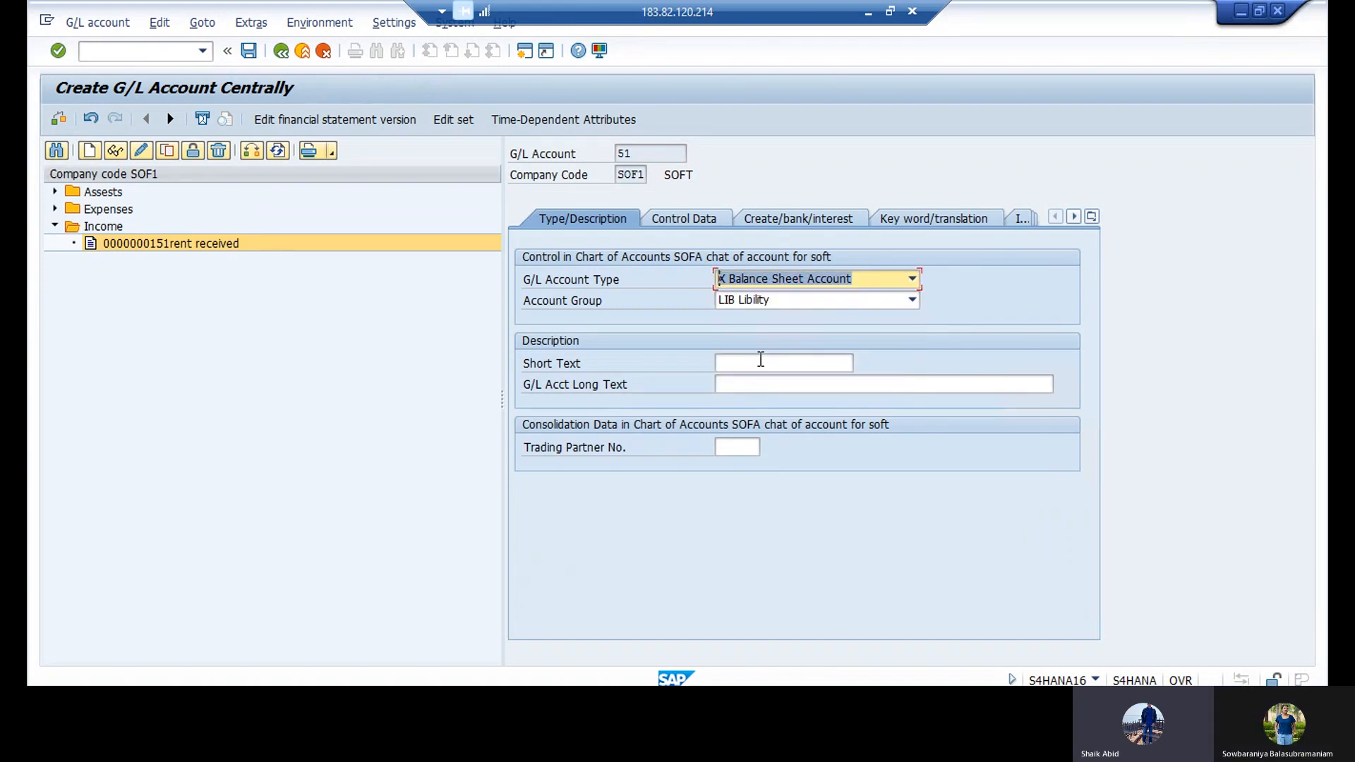
Step: Enter "rent payable" as both the short text and the long text of account 51
left_click(740, 361)
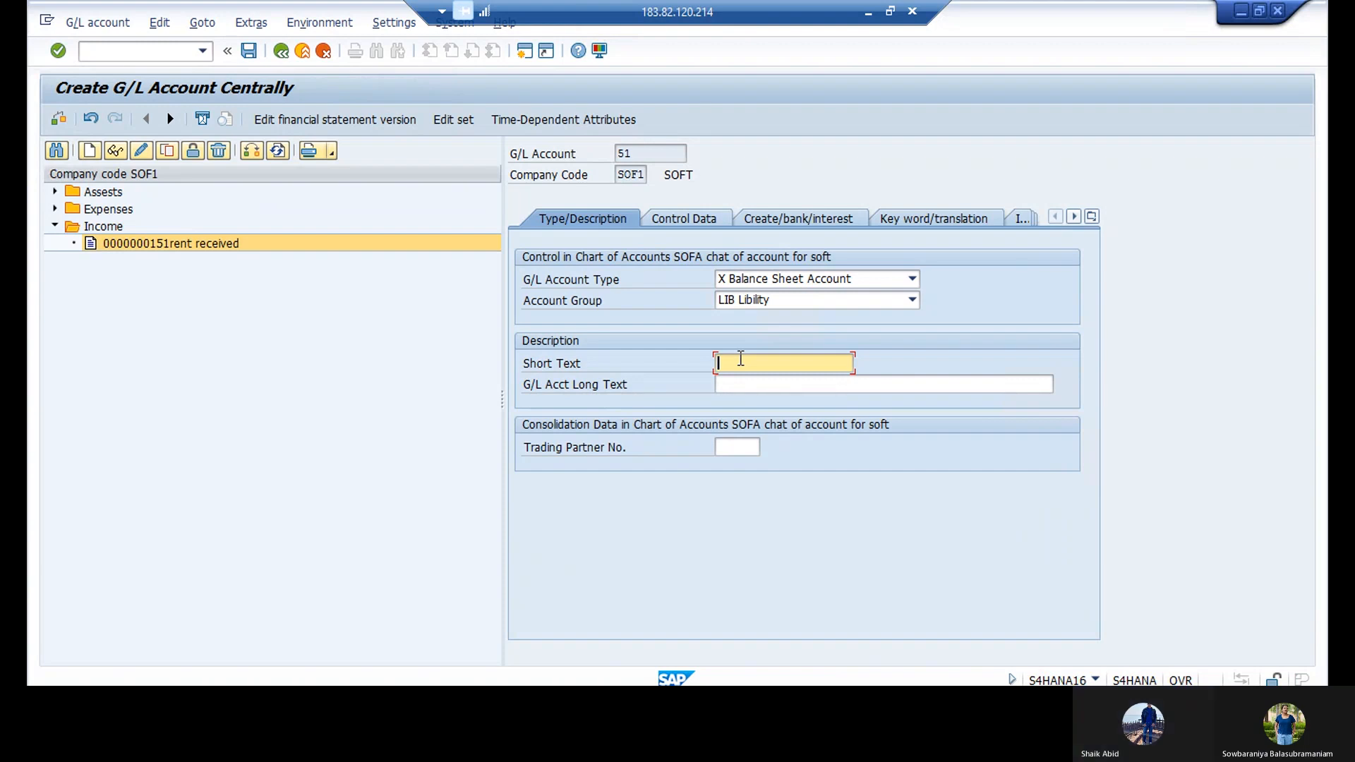
type("ent ")
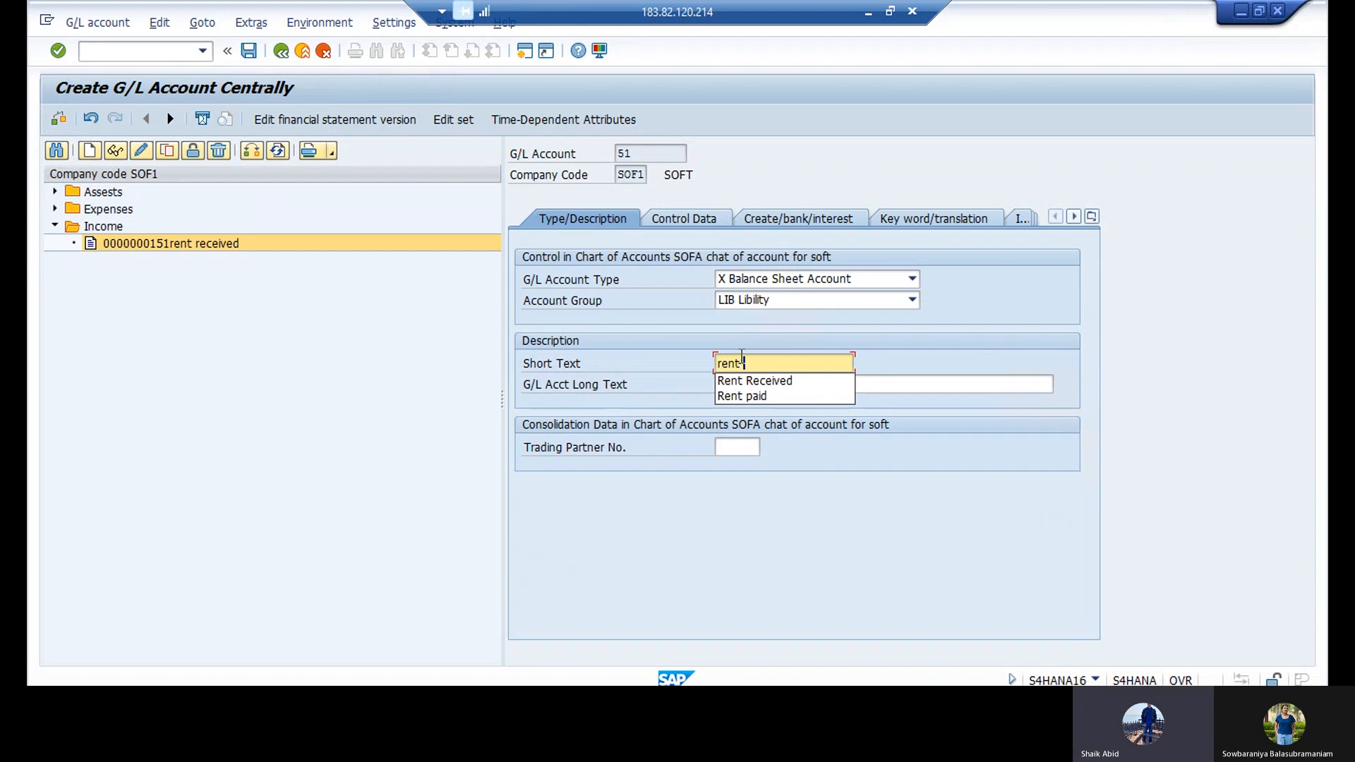
type("pa")
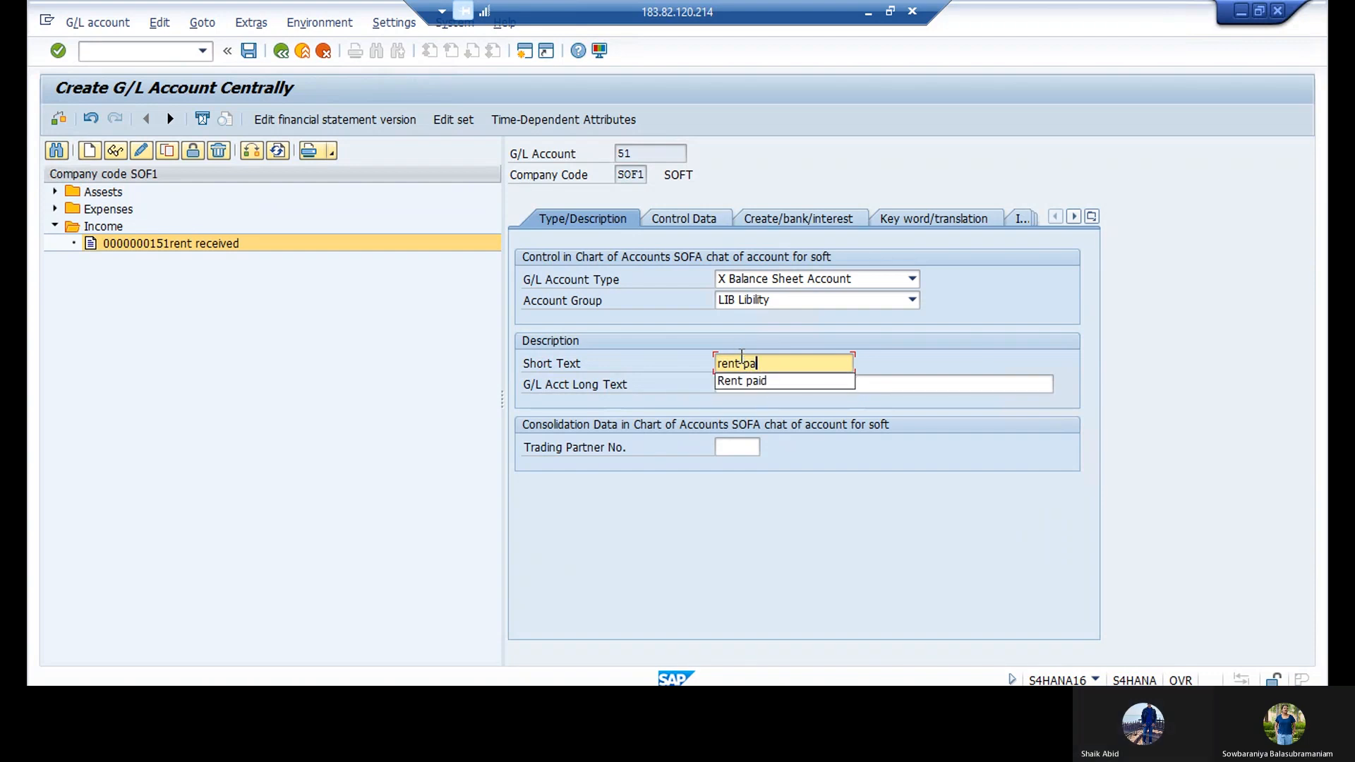
type("yable")
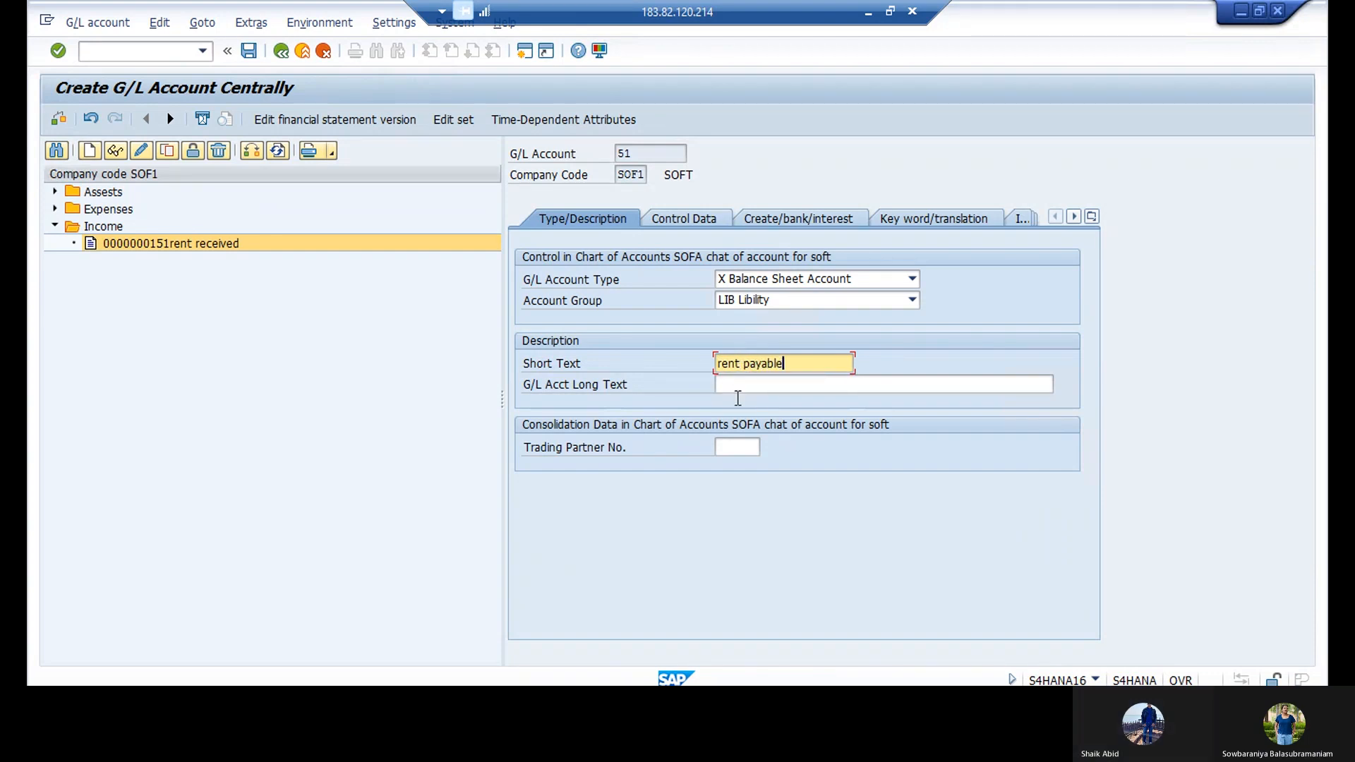
left_click(747, 388)
type("re")
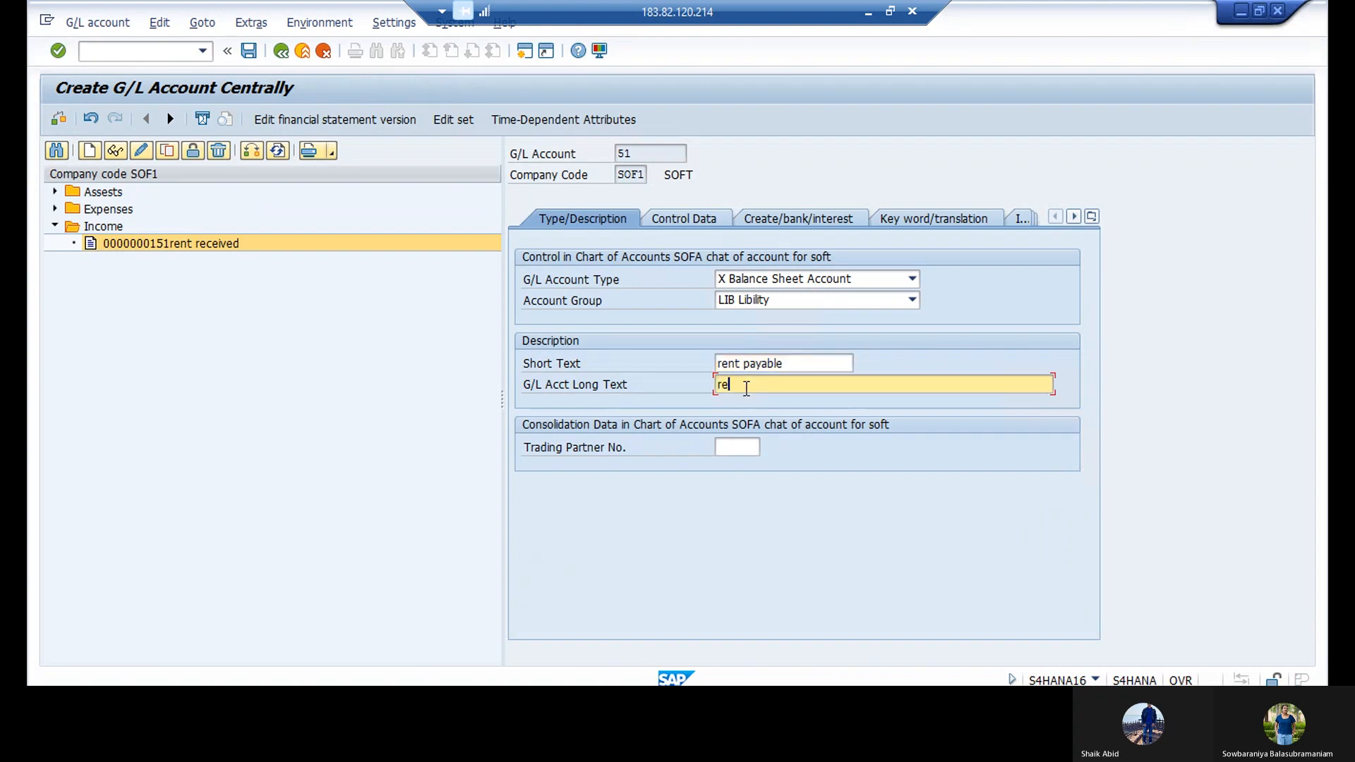
type("nt pa")
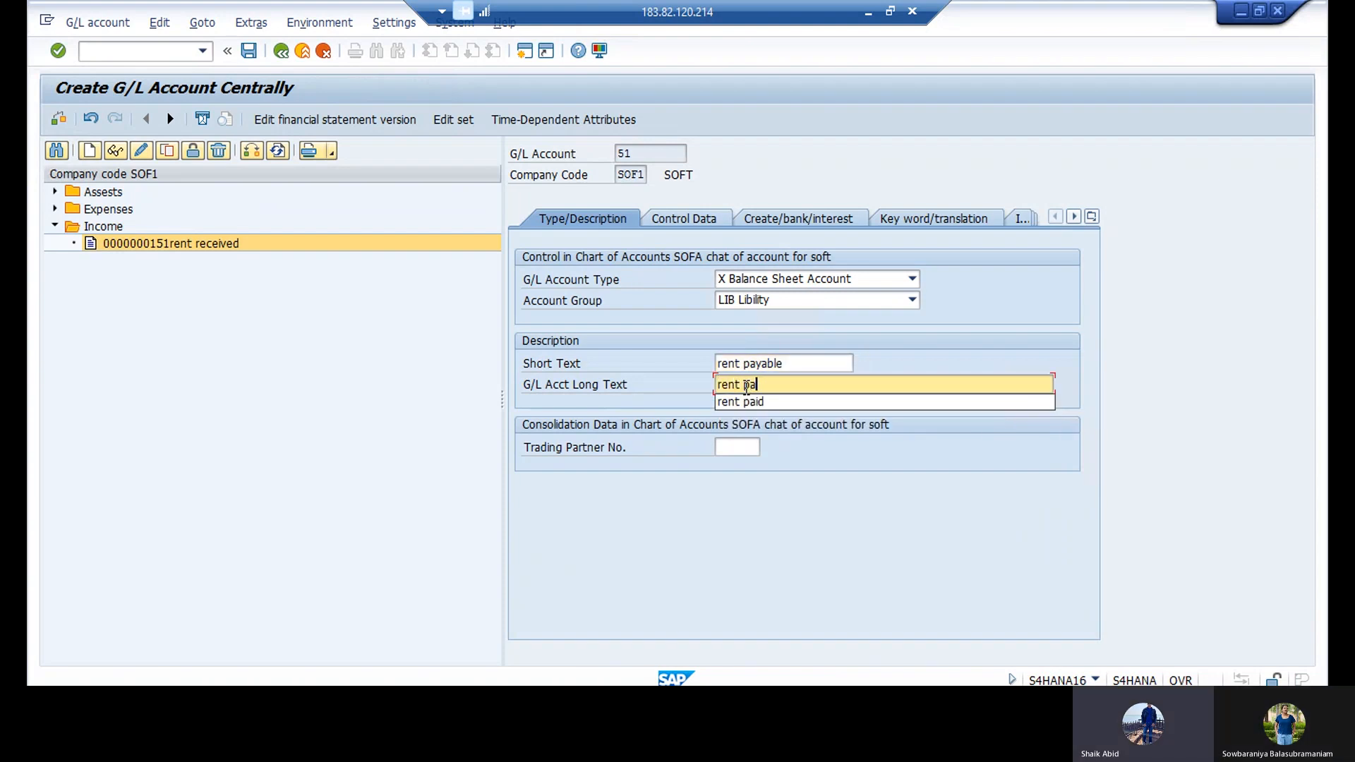
type("yable")
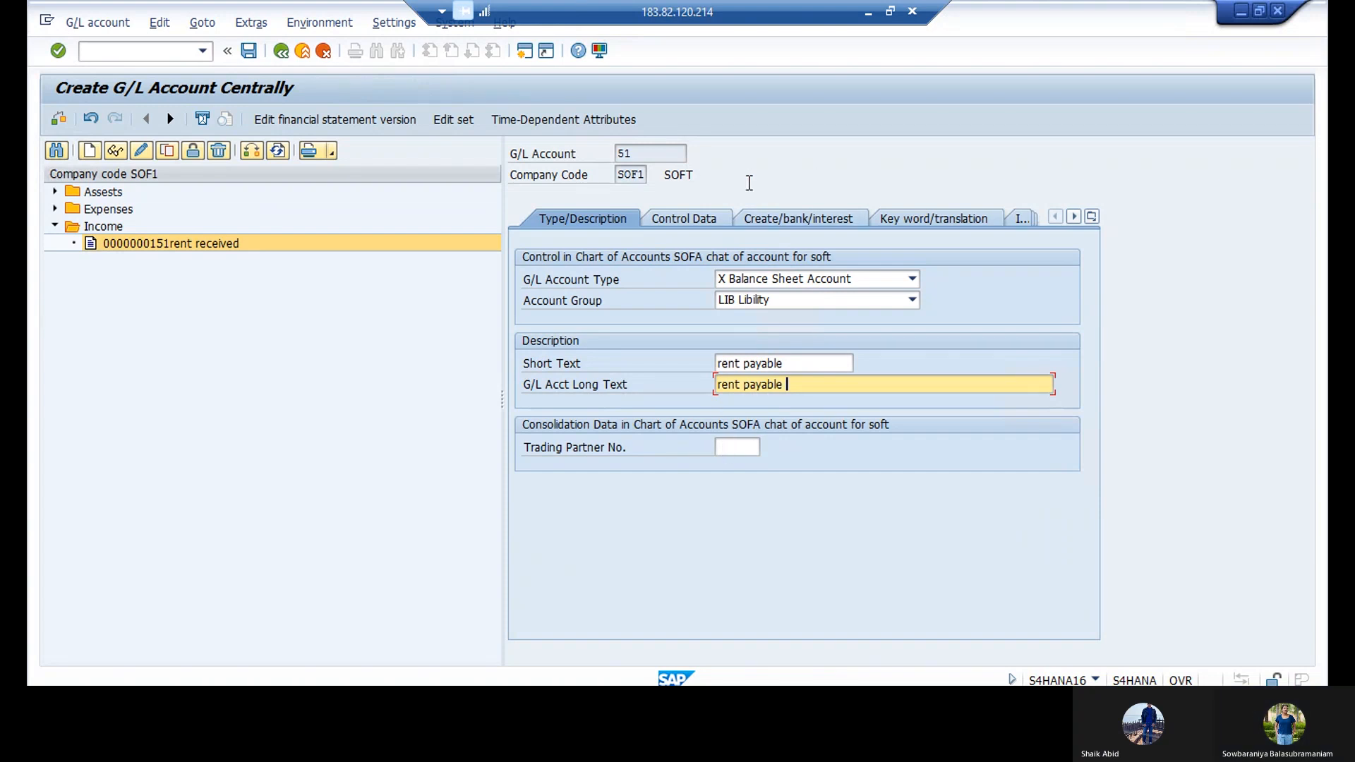
Step: In the control data of account 51, enable Balances in Local Crcy Only and set the sort key to 001 Posting date
left_click(697, 223)
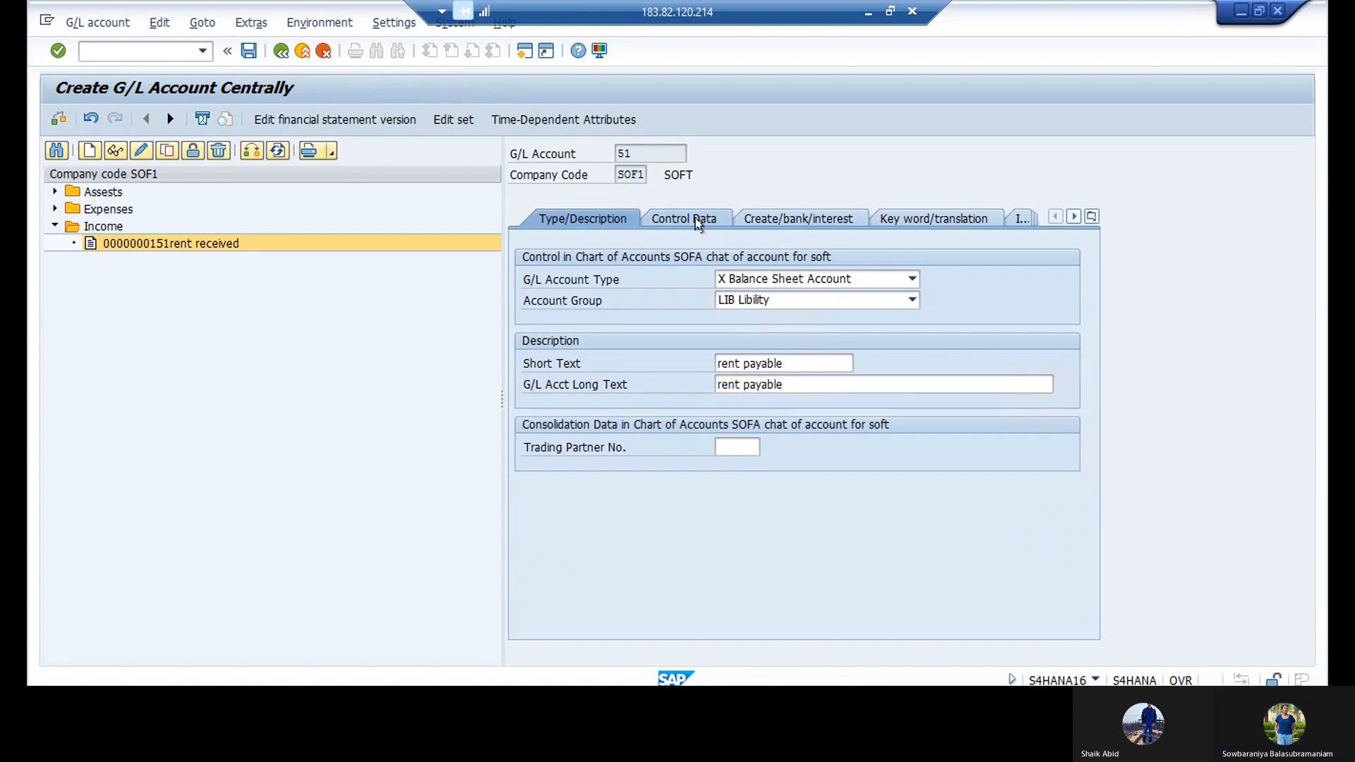
left_click(713, 301)
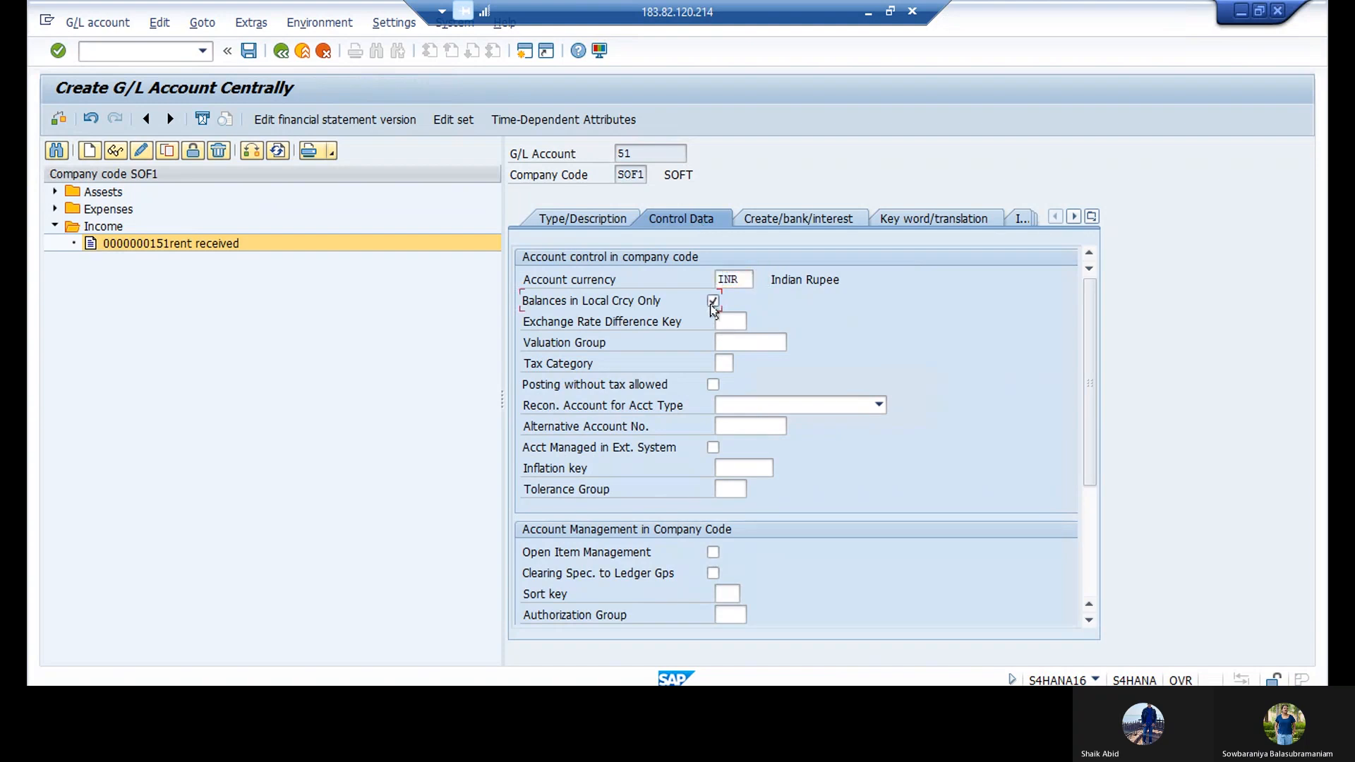
left_click(728, 593)
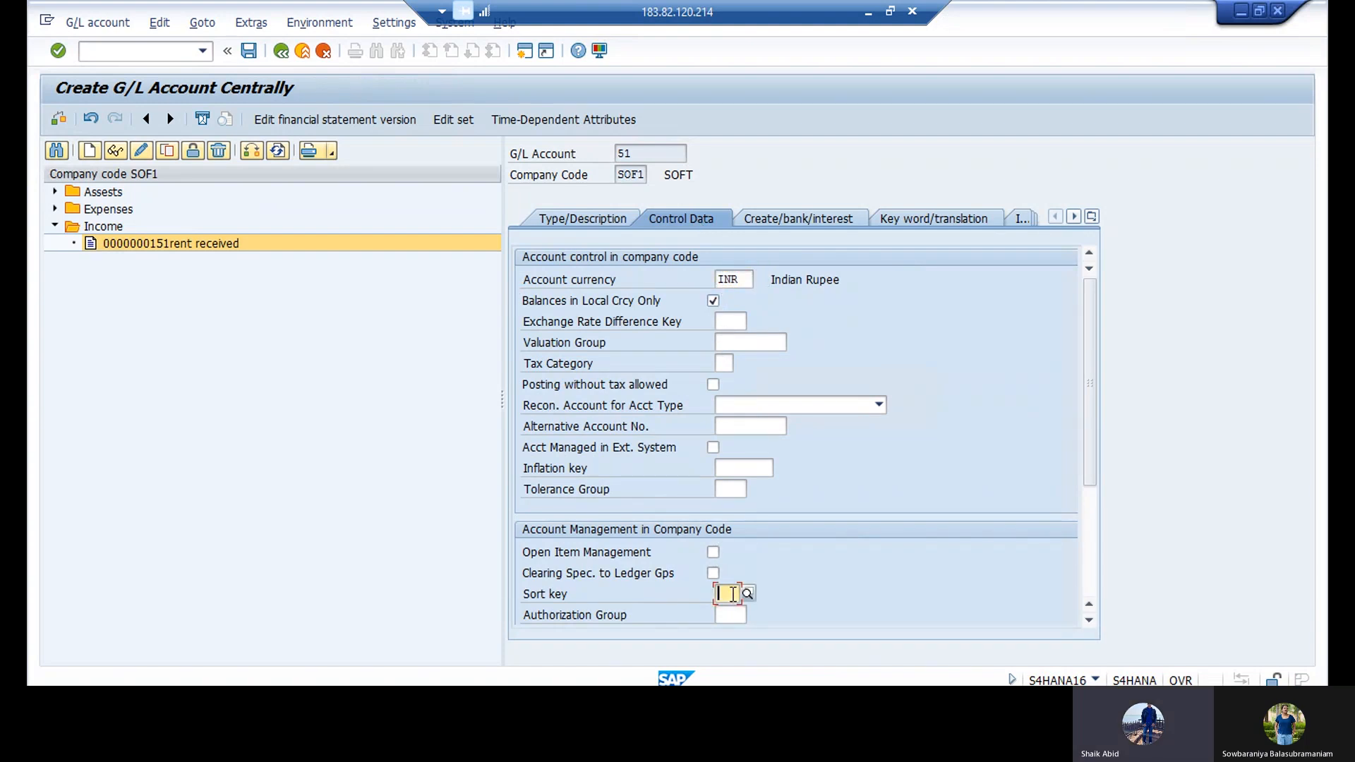
type("001")
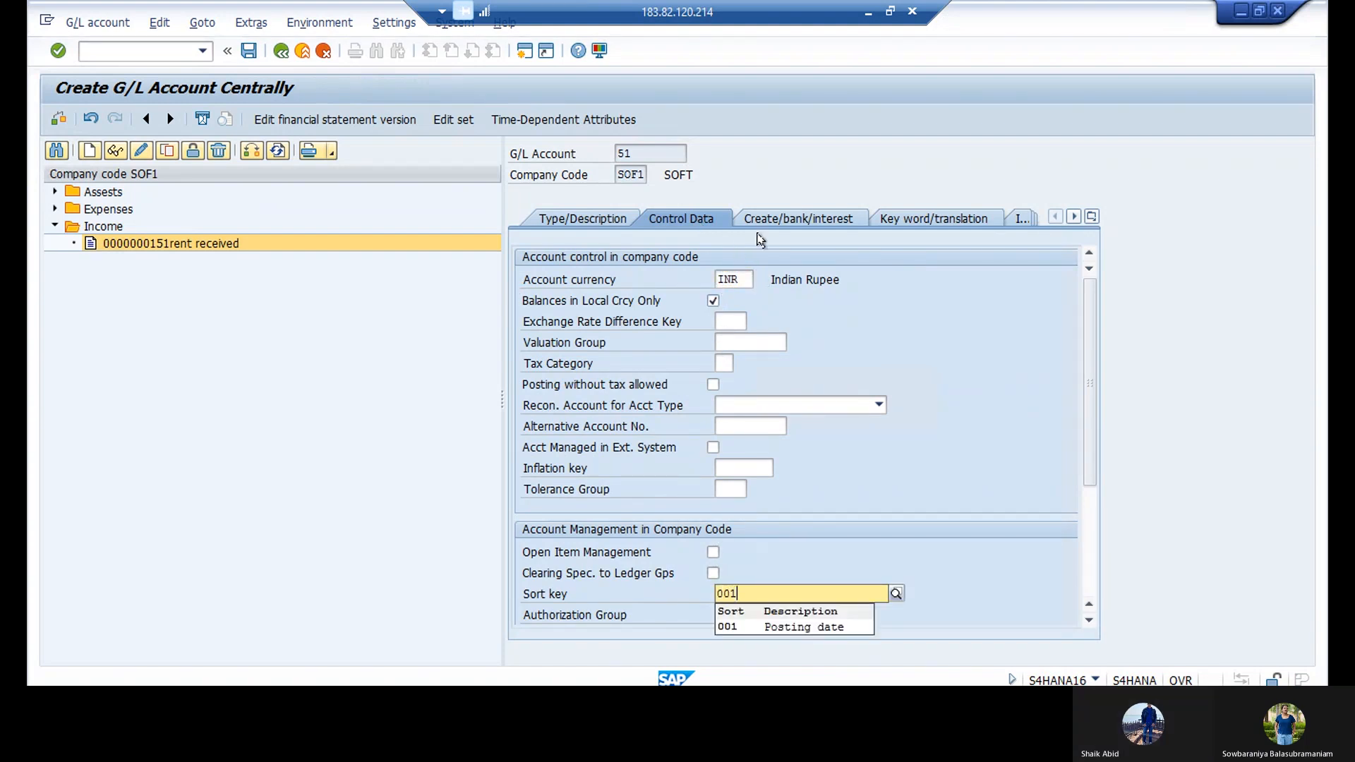
left_click(764, 626)
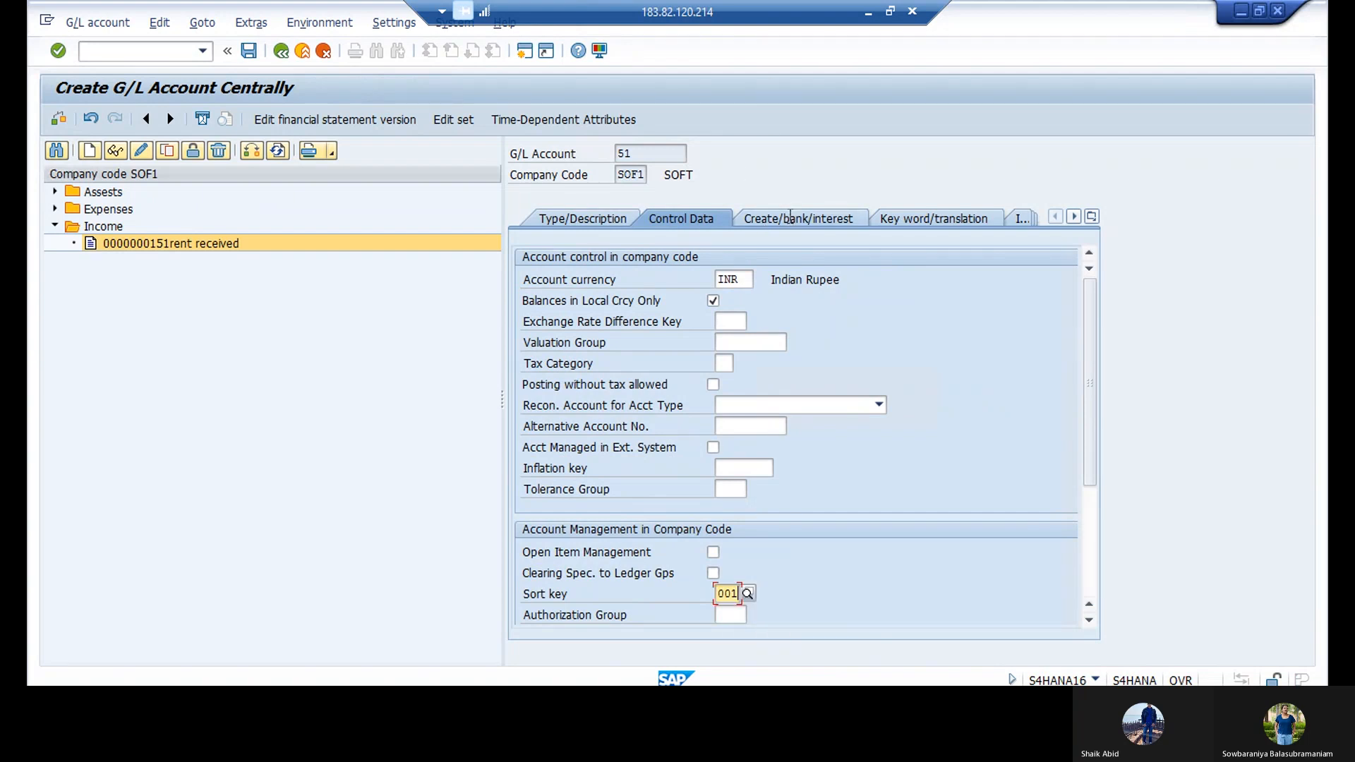
Step: Assign field status group G001 General (with text, assignment) to account 51 and save the account
left_click(791, 218)
left_click(735, 285)
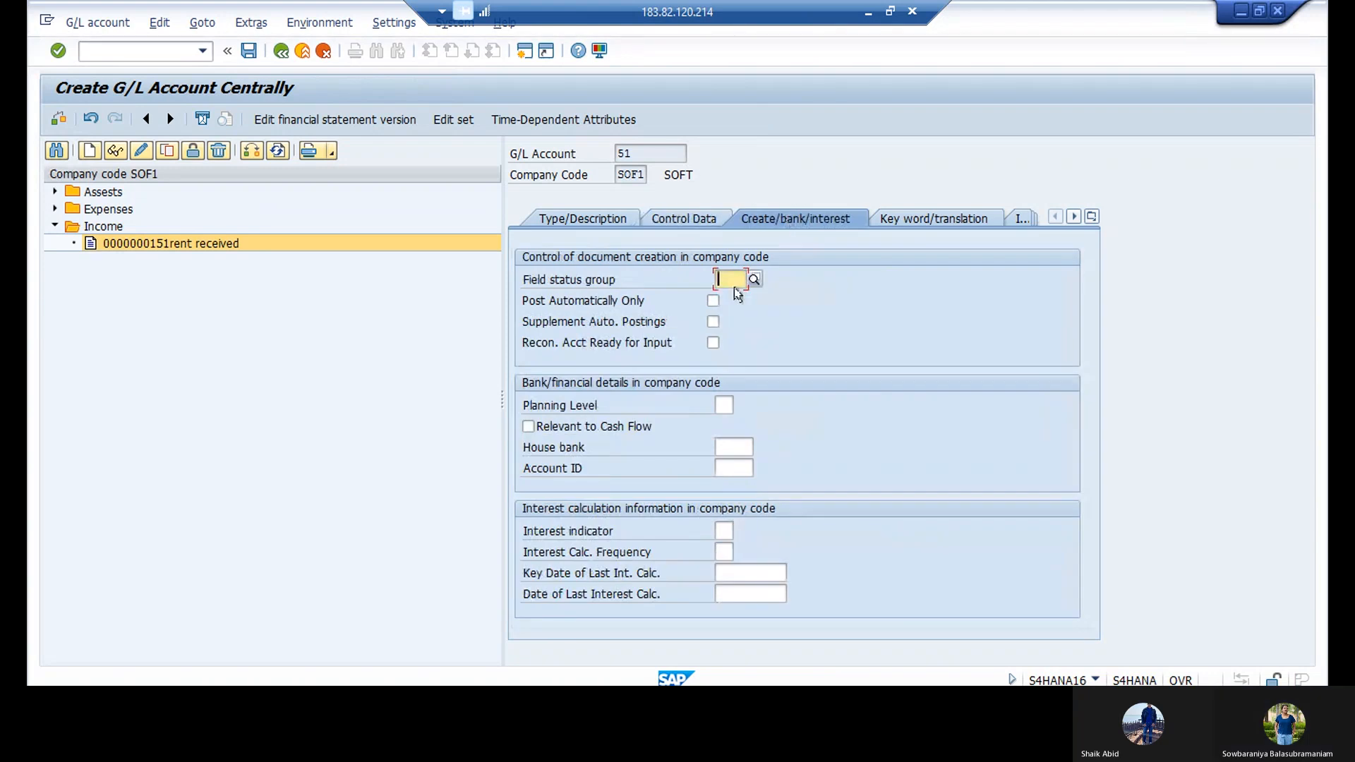
type("g001")
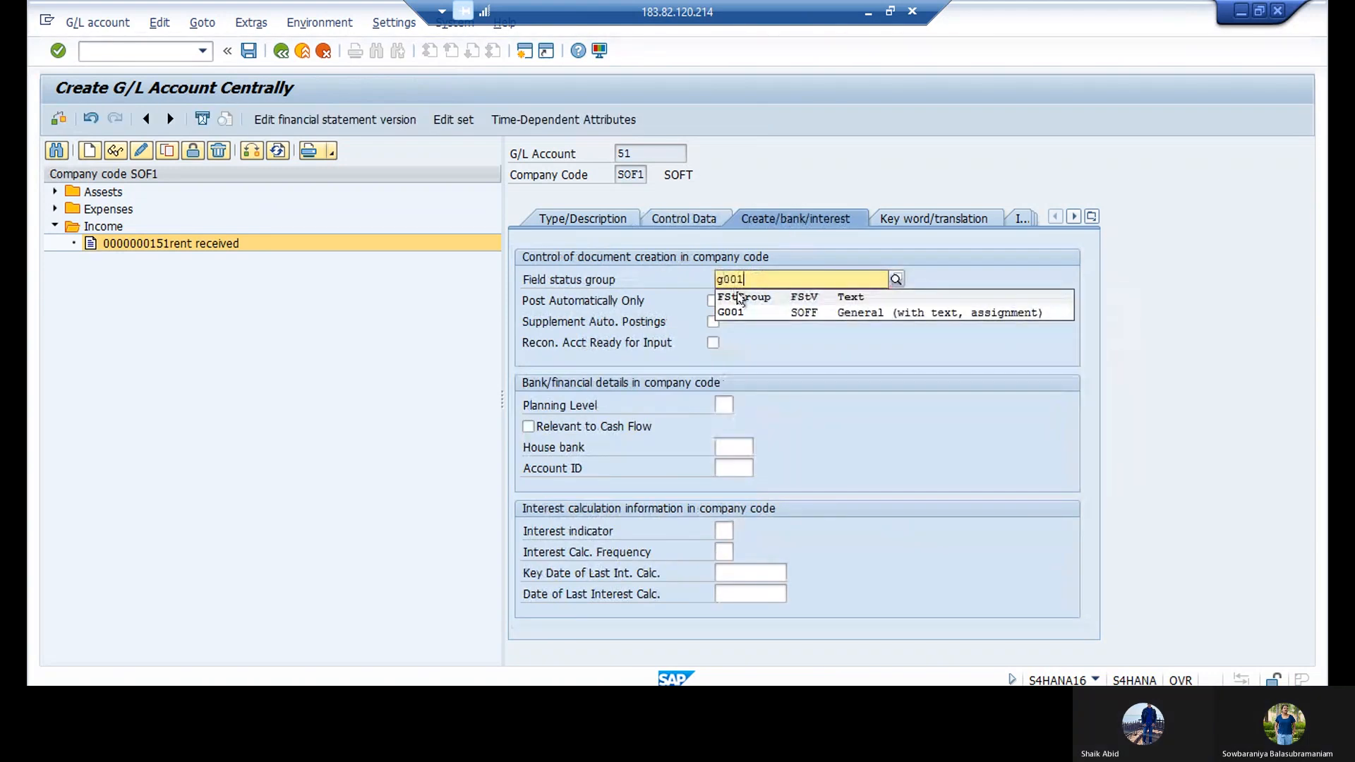
left_click(747, 311)
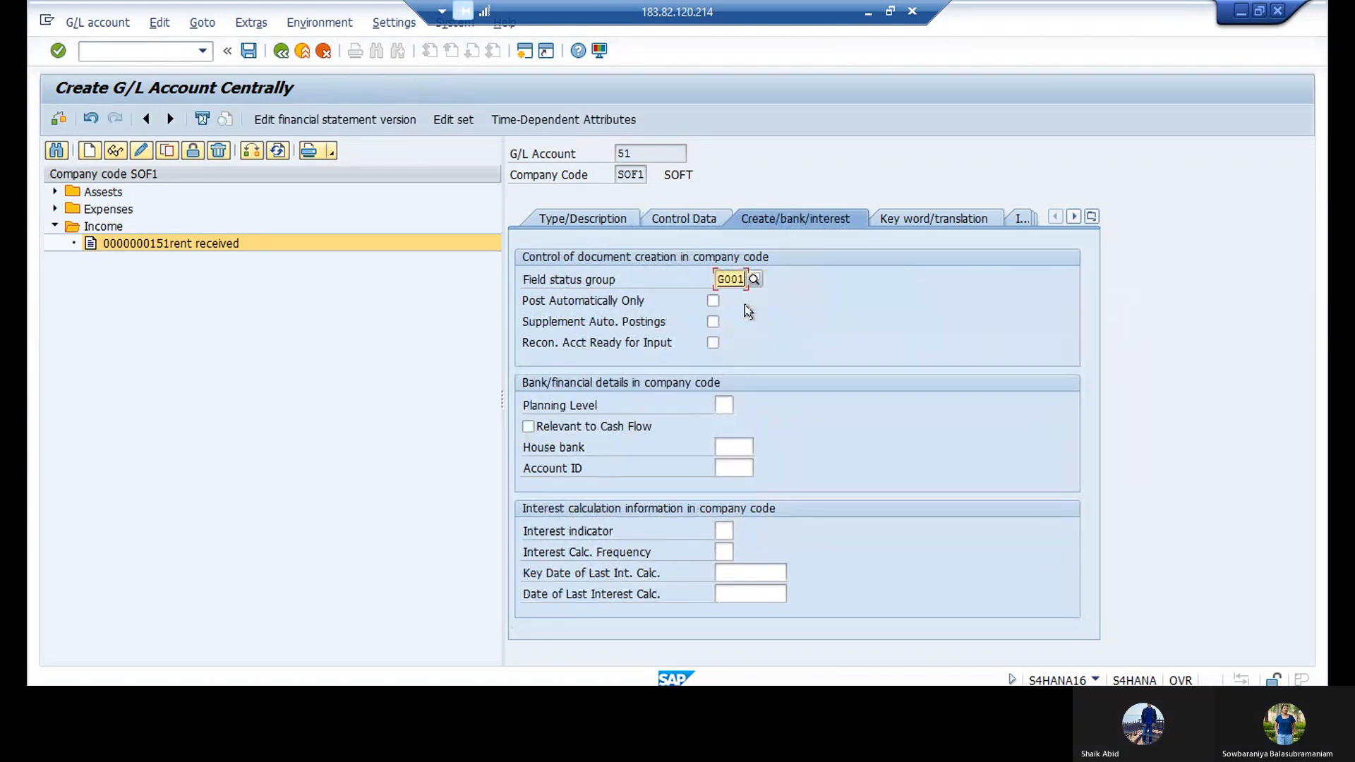
key("Return")
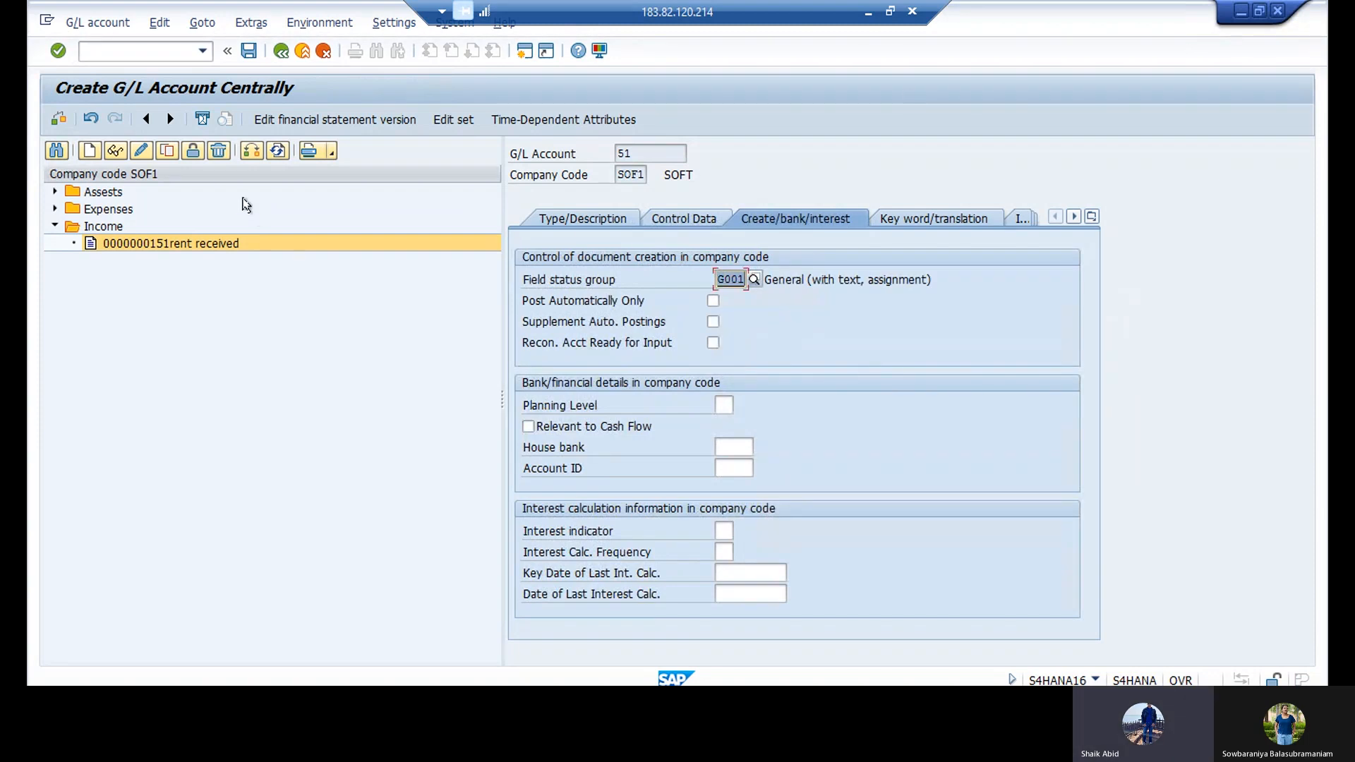
left_click(249, 51)
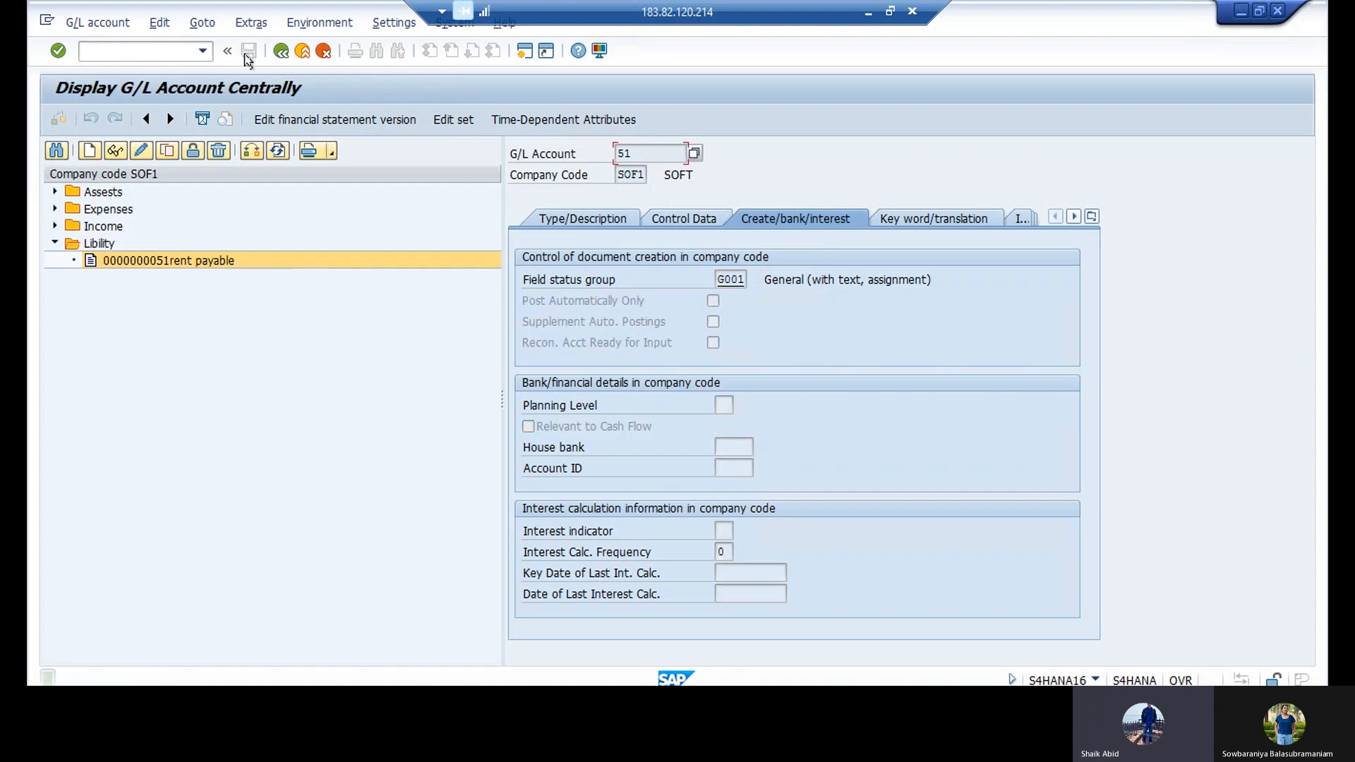
Step: Expand the Assests, Expenses and Income groups of company code SOF1 to review the created accounts
left_click(55, 192)
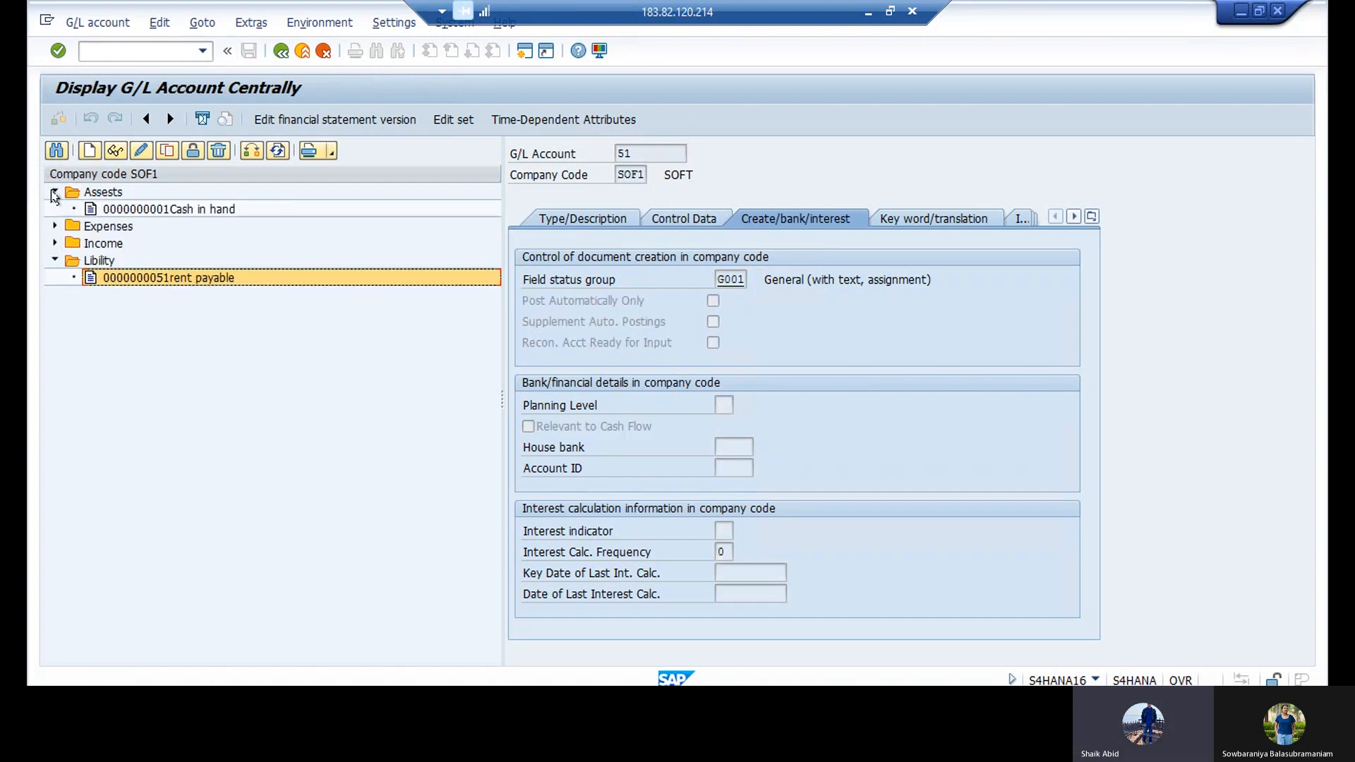
left_click(53, 227)
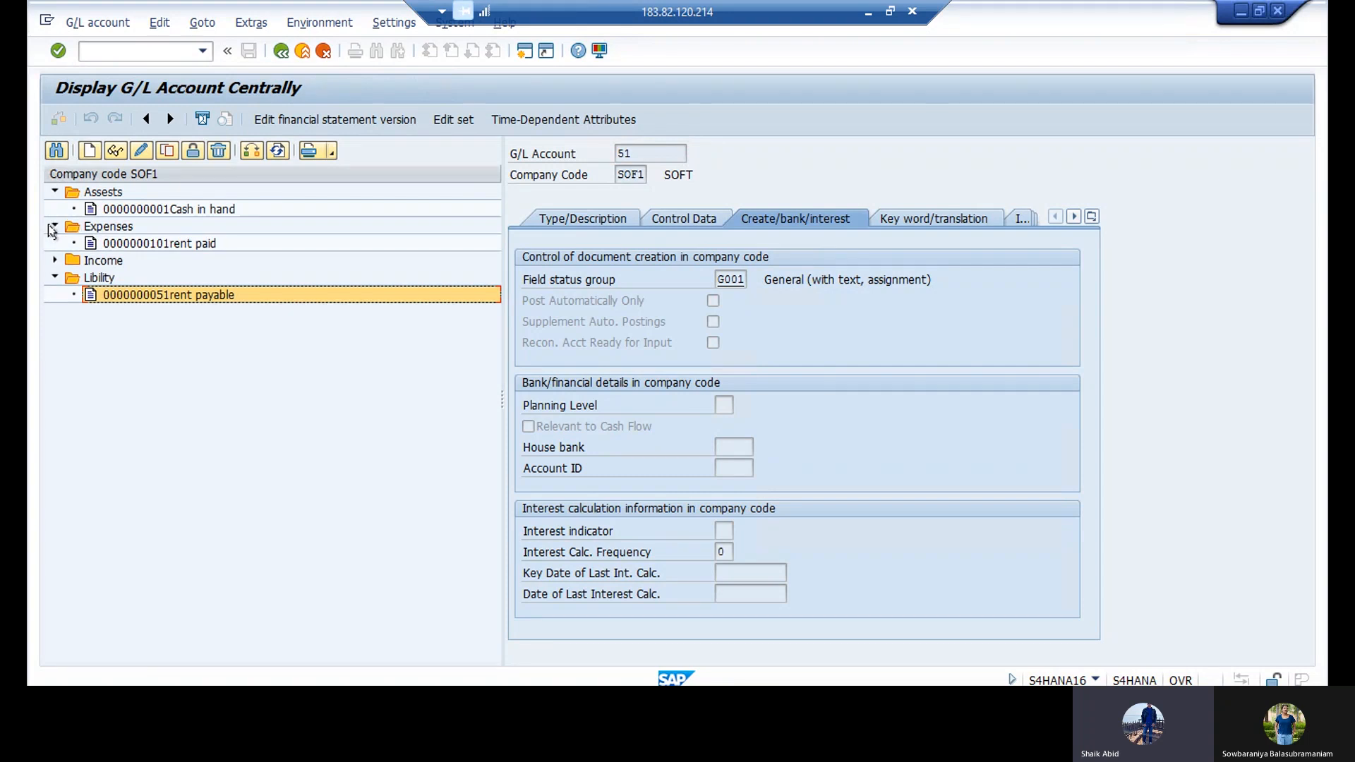
left_click(55, 261)
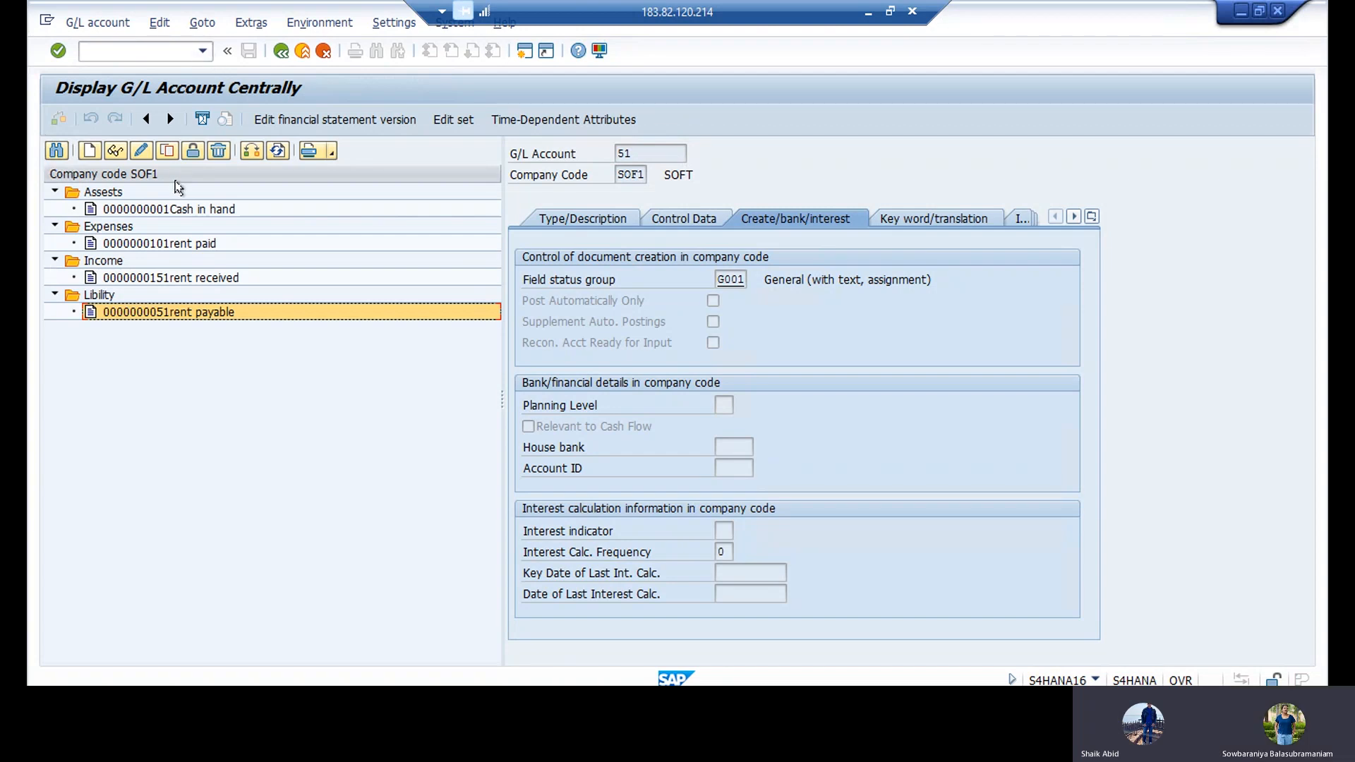
left_click(439, 222)
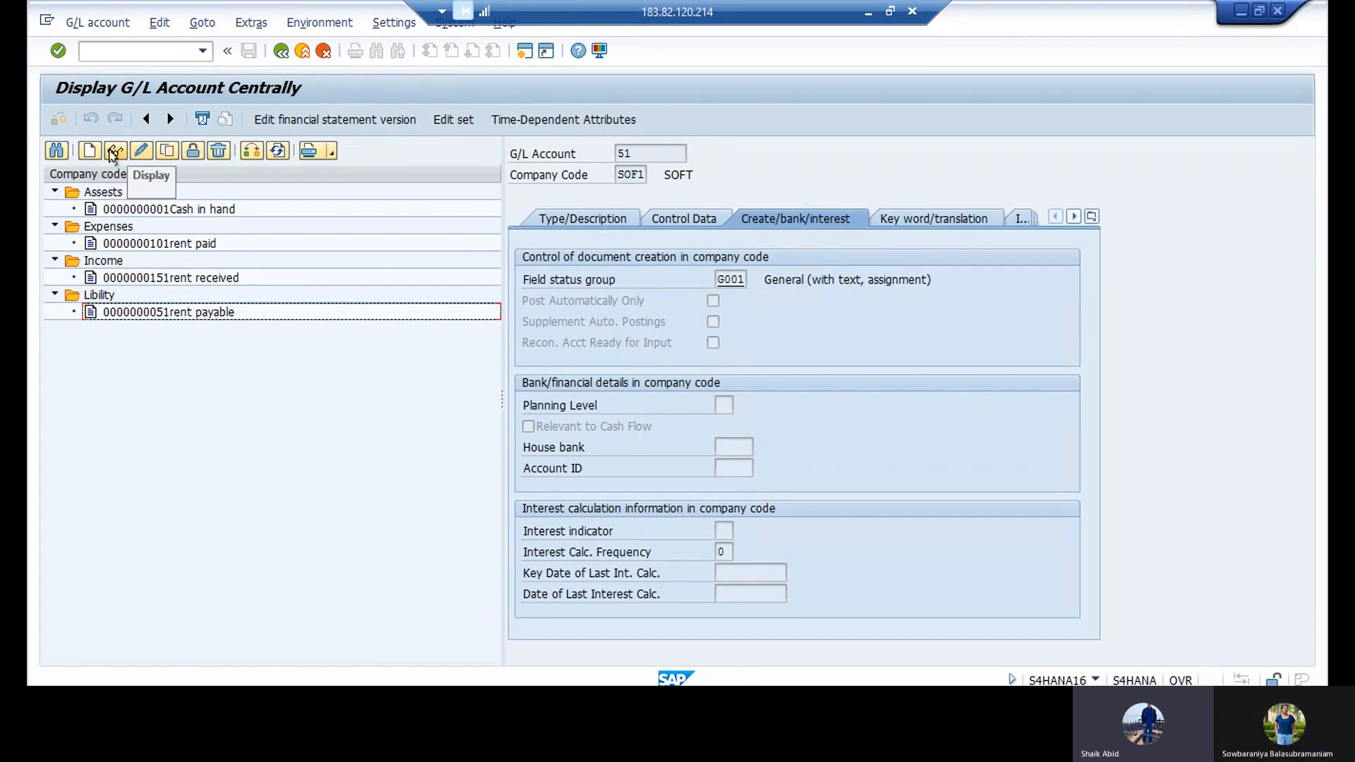
left_click(252, 151)
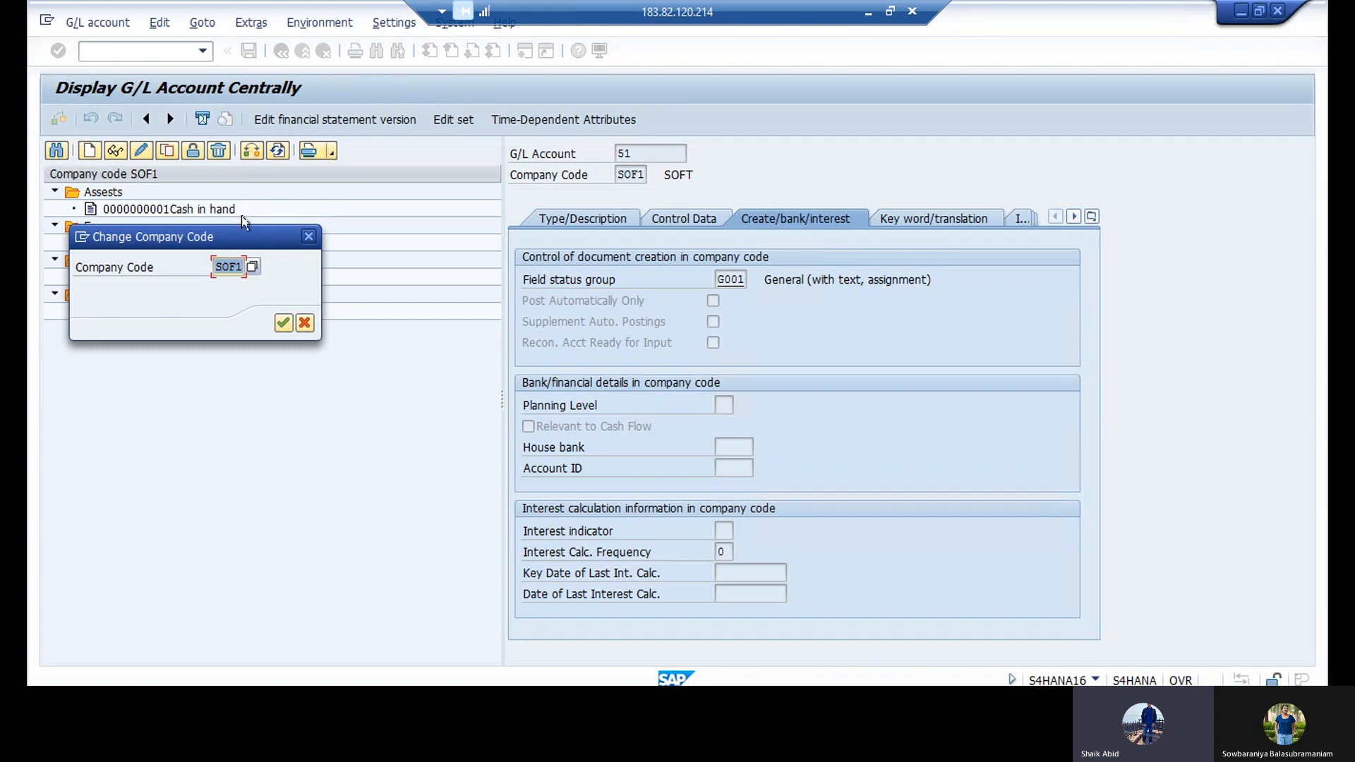
left_click(235, 269)
left_click(305, 324)
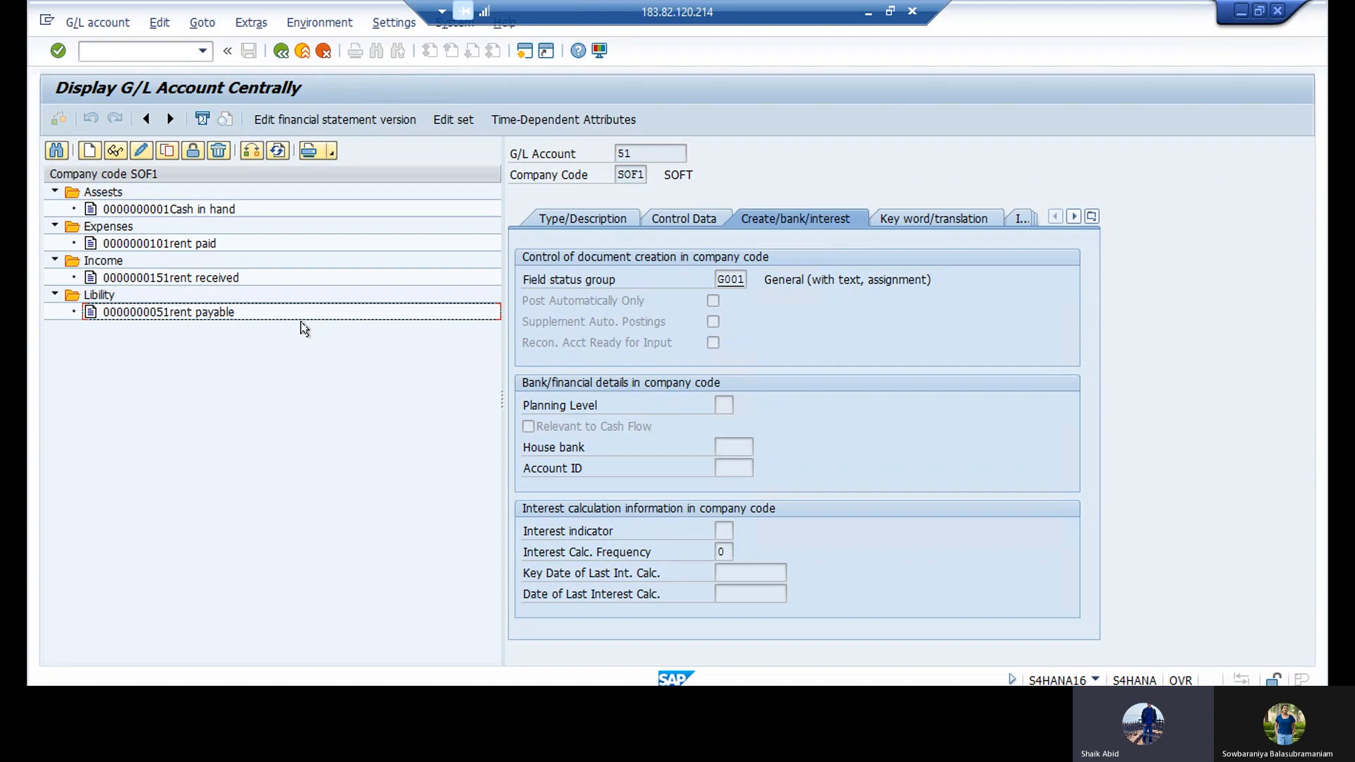
left_click(89, 151)
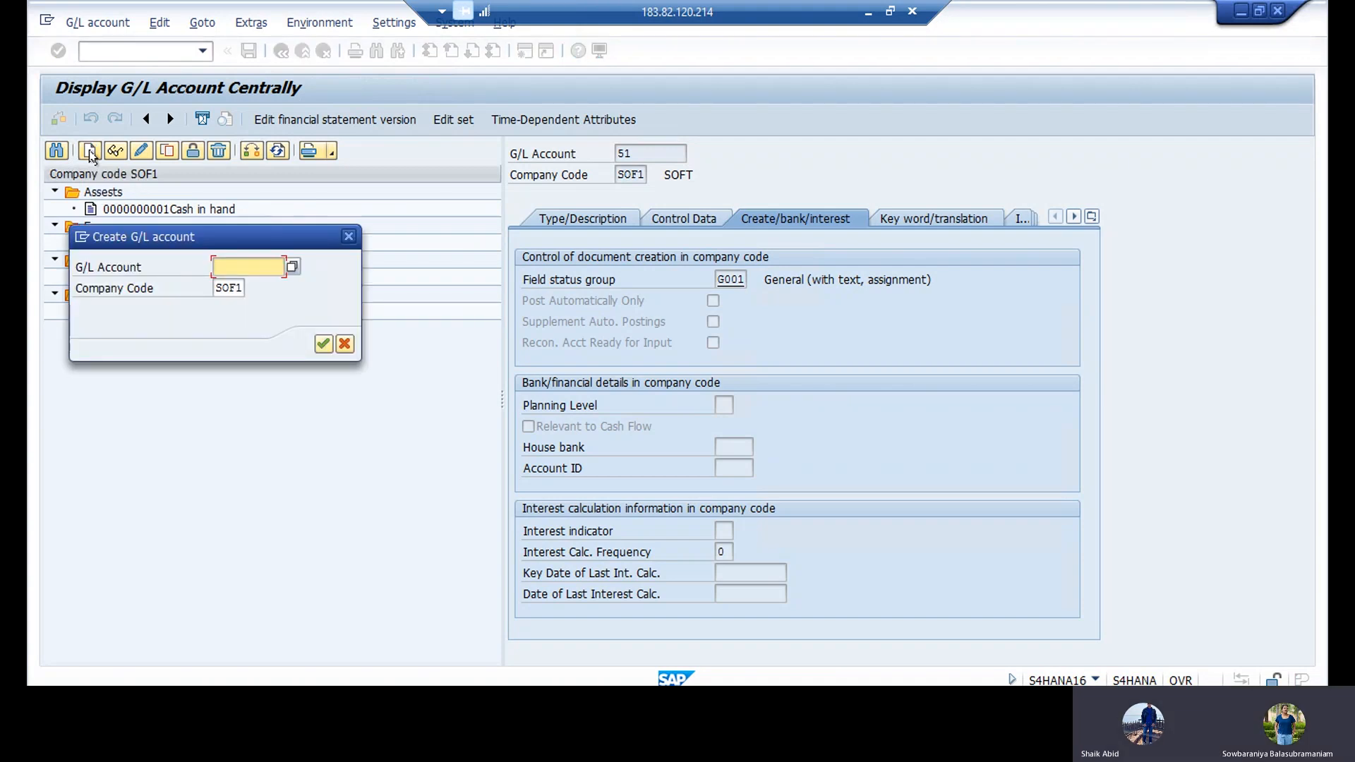
left_click(223, 285)
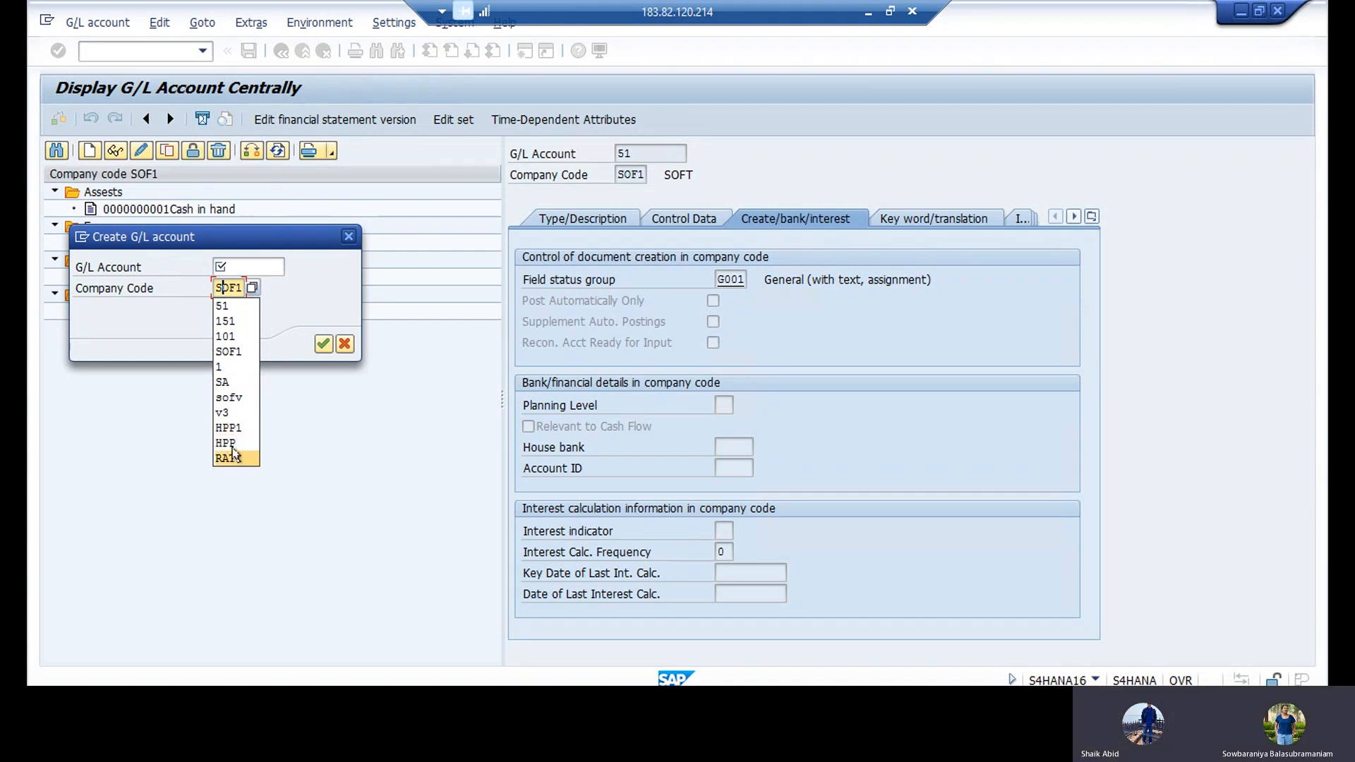
left_click(482, 581)
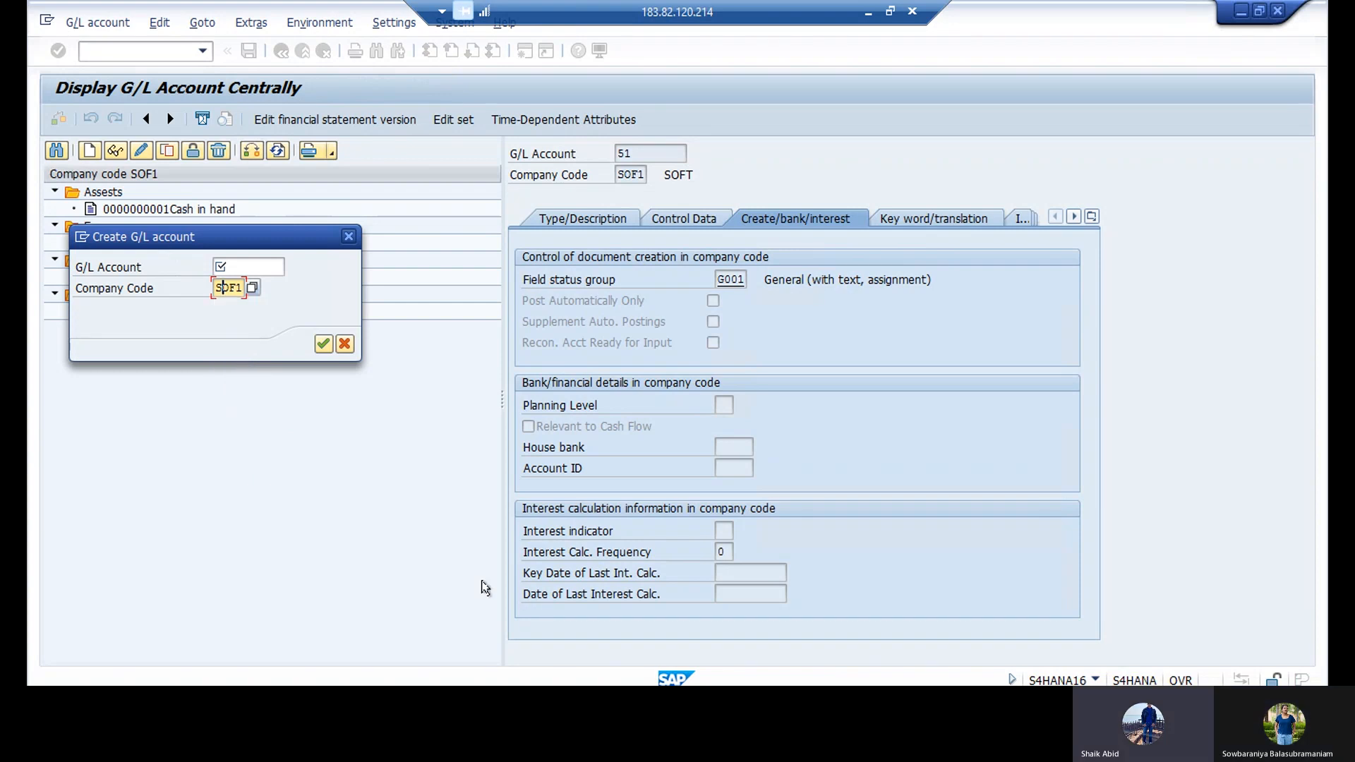
left_click(345, 345)
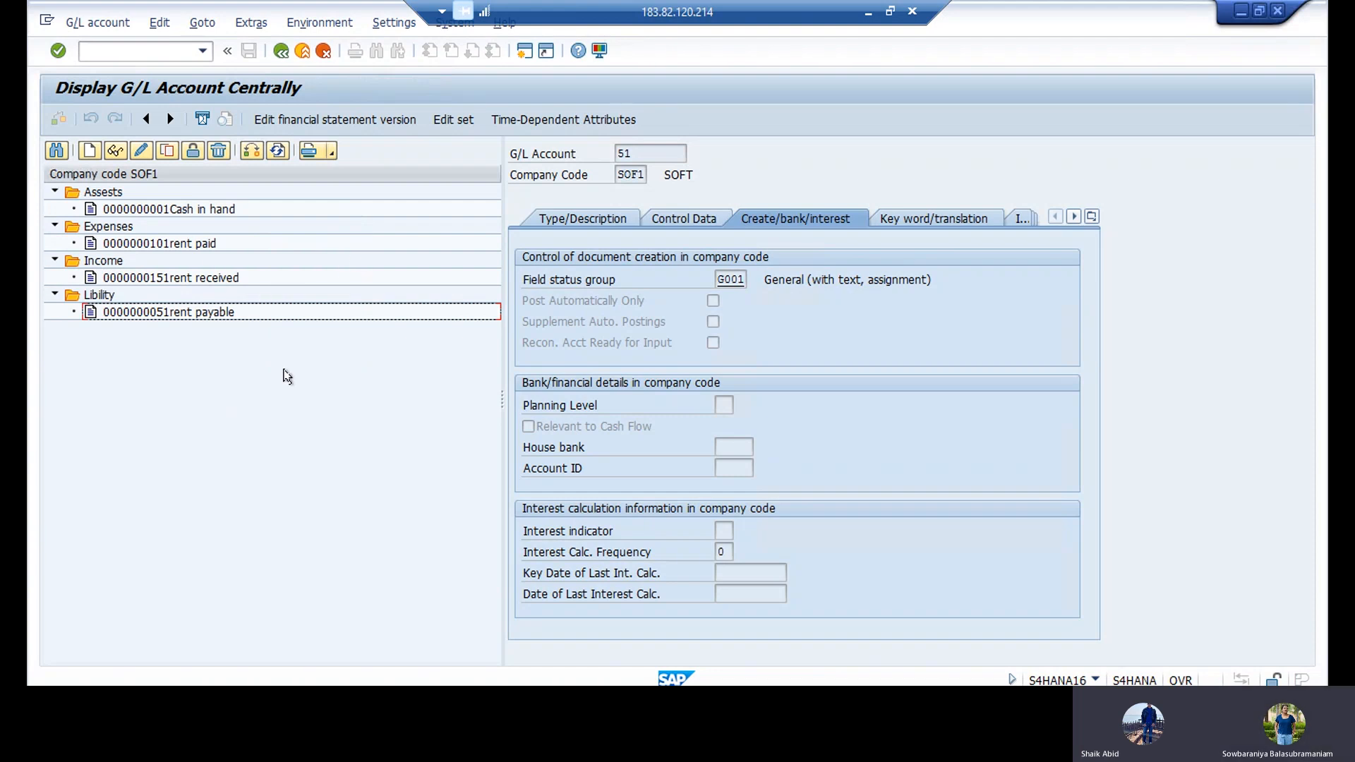